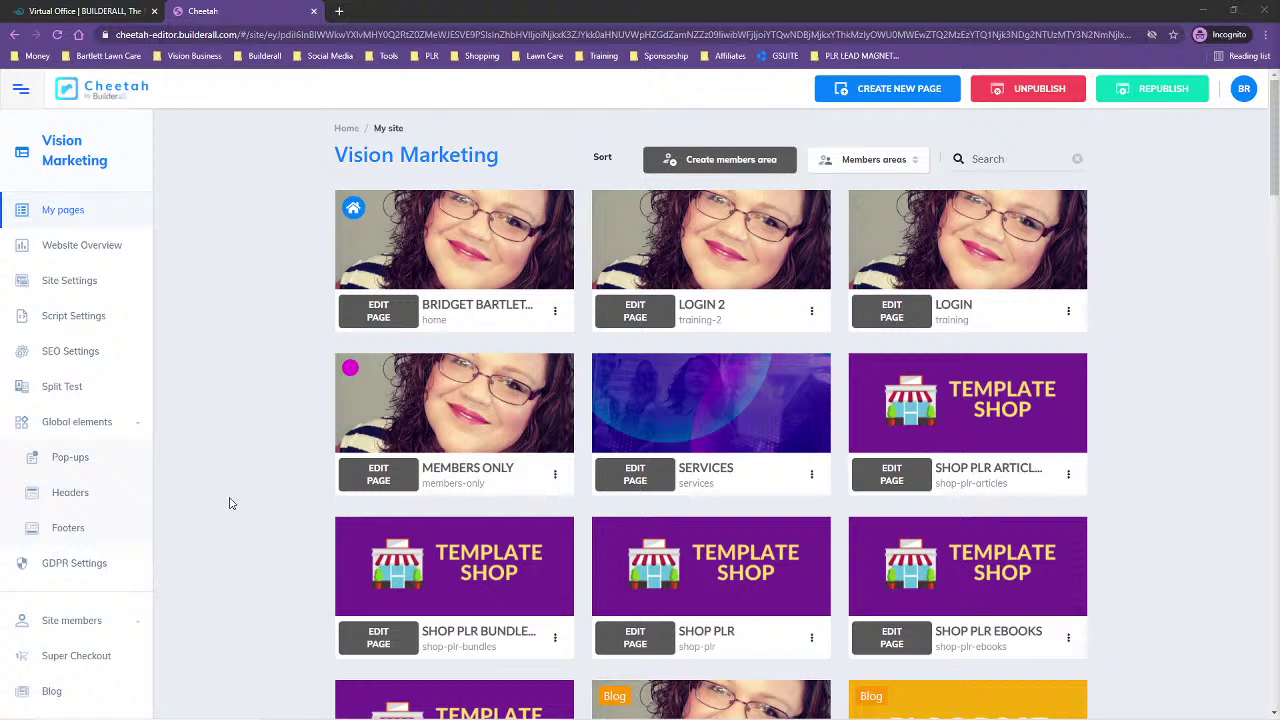
scroll(229, 503, "down", 1)
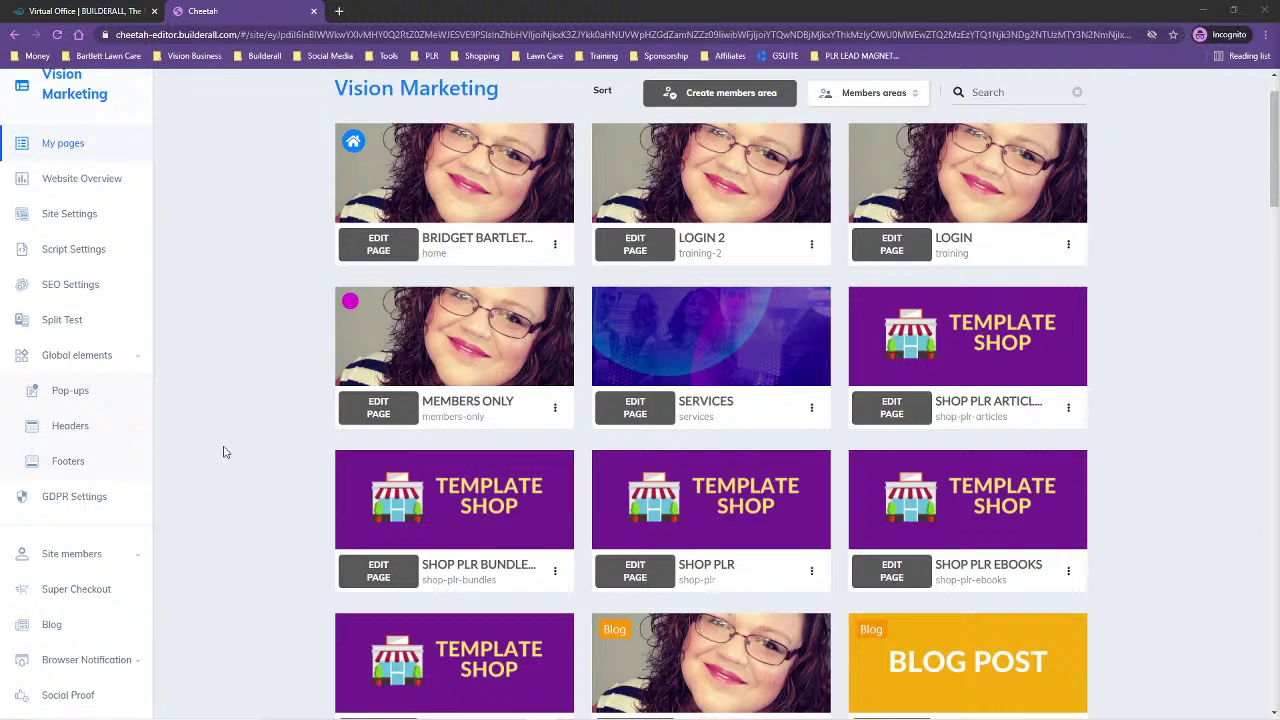
scroll(224, 452, "up", 1)
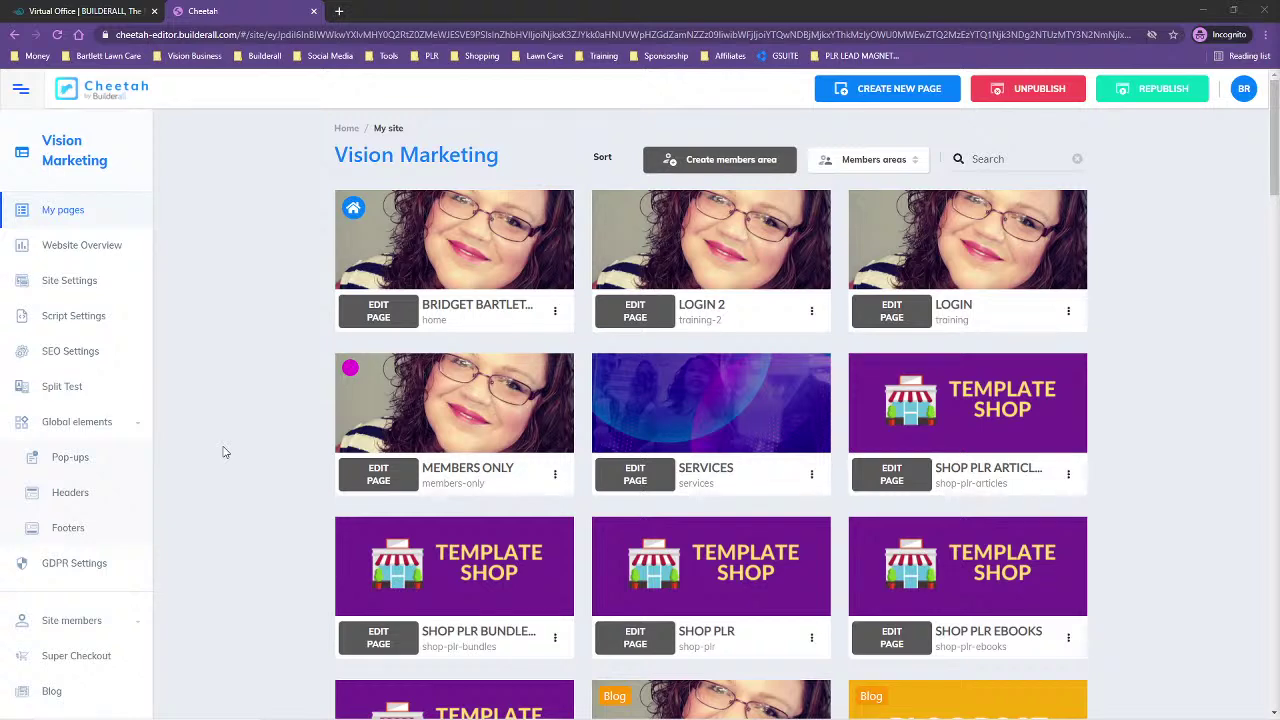
scroll(224, 452, "down", 1)
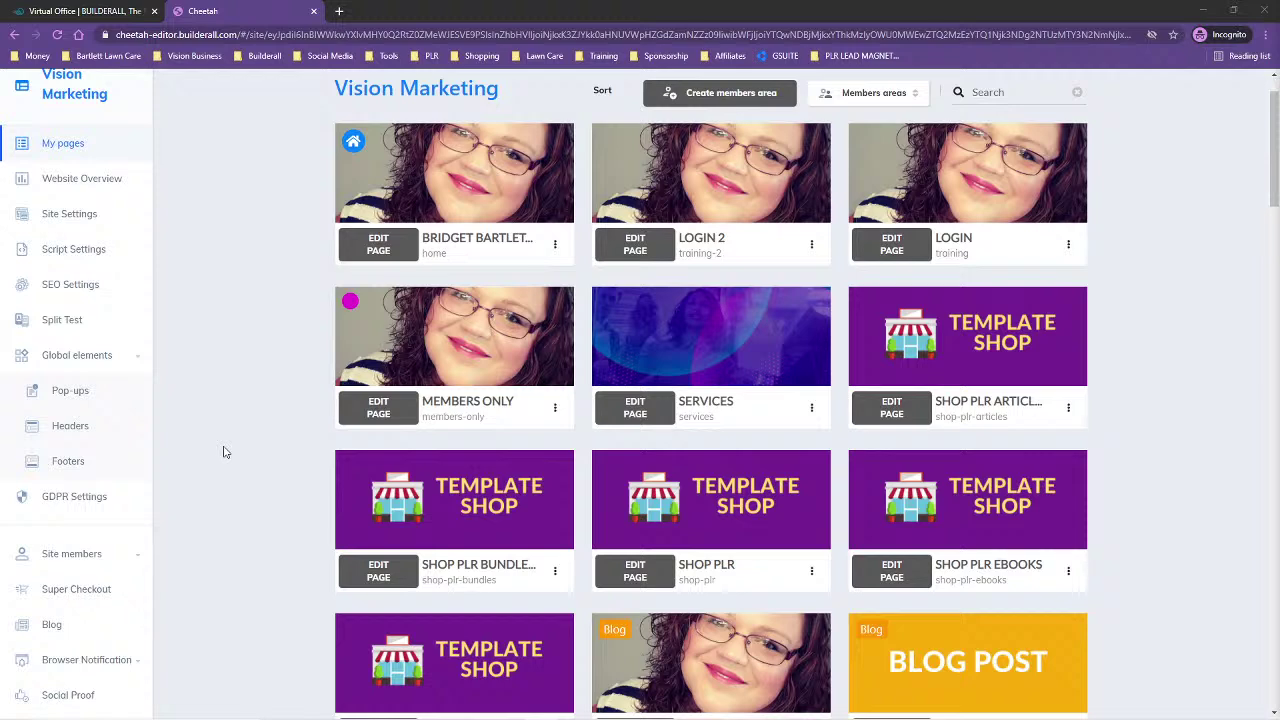
scroll(224, 453, "up", 1)
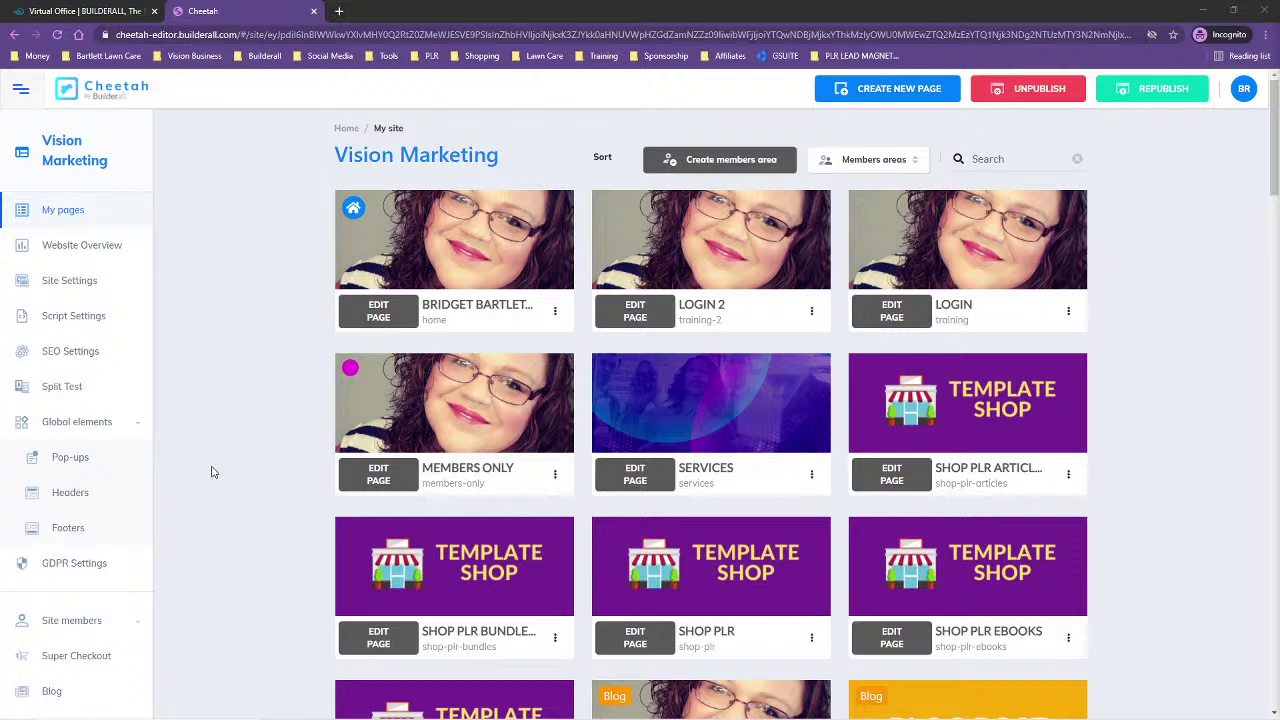
Open Super Checkout for the site and start a new product named "Coaching Program".
scroll(212, 472, "down", 1)
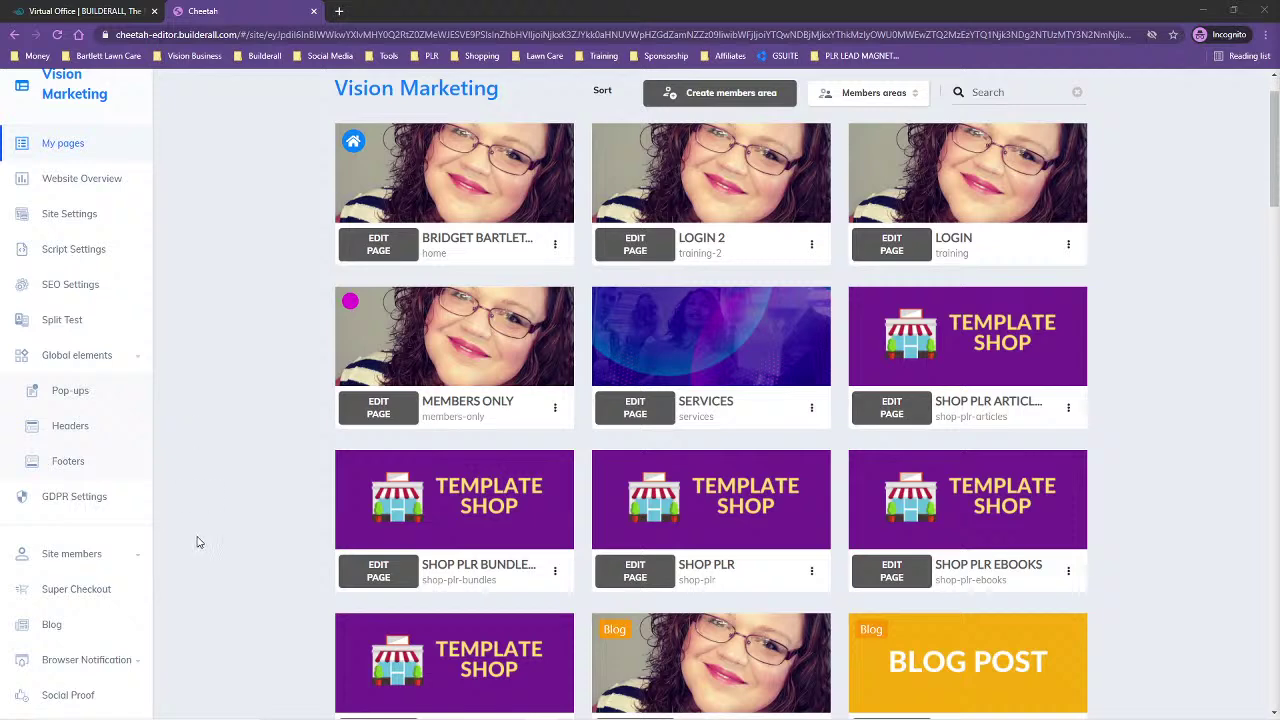
scroll(198, 540, "down", 1)
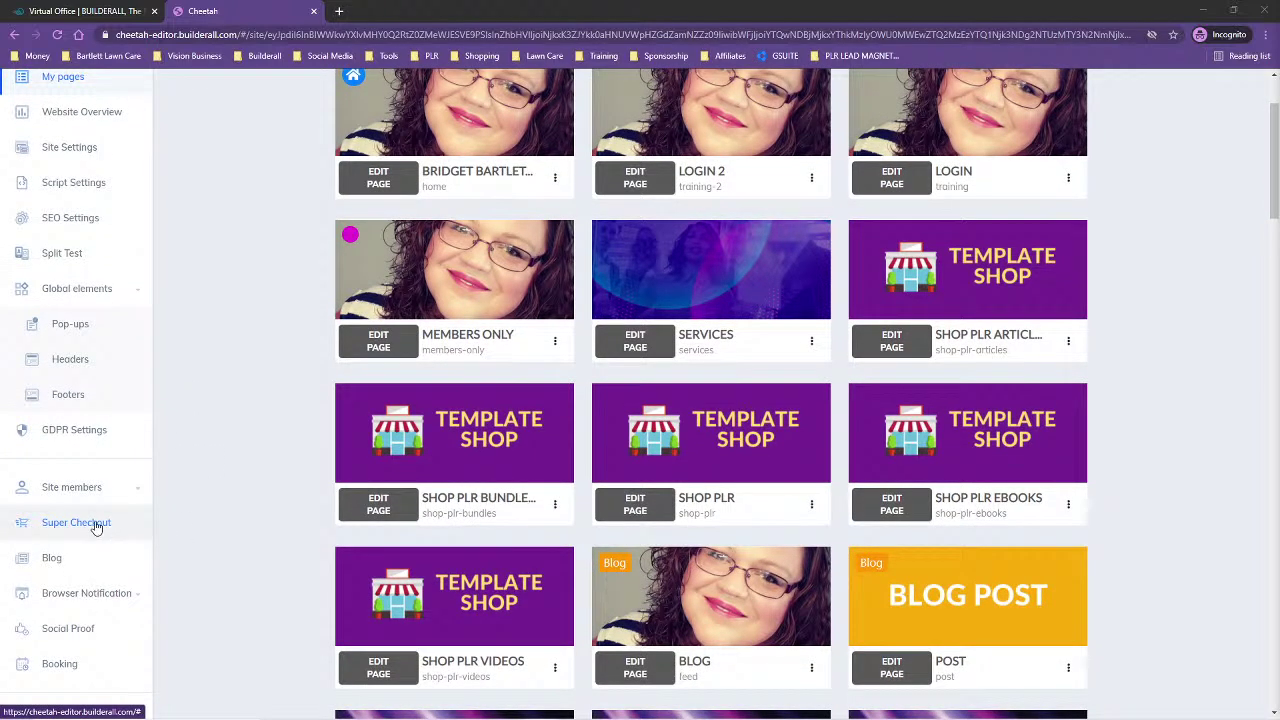
left_click(92, 522)
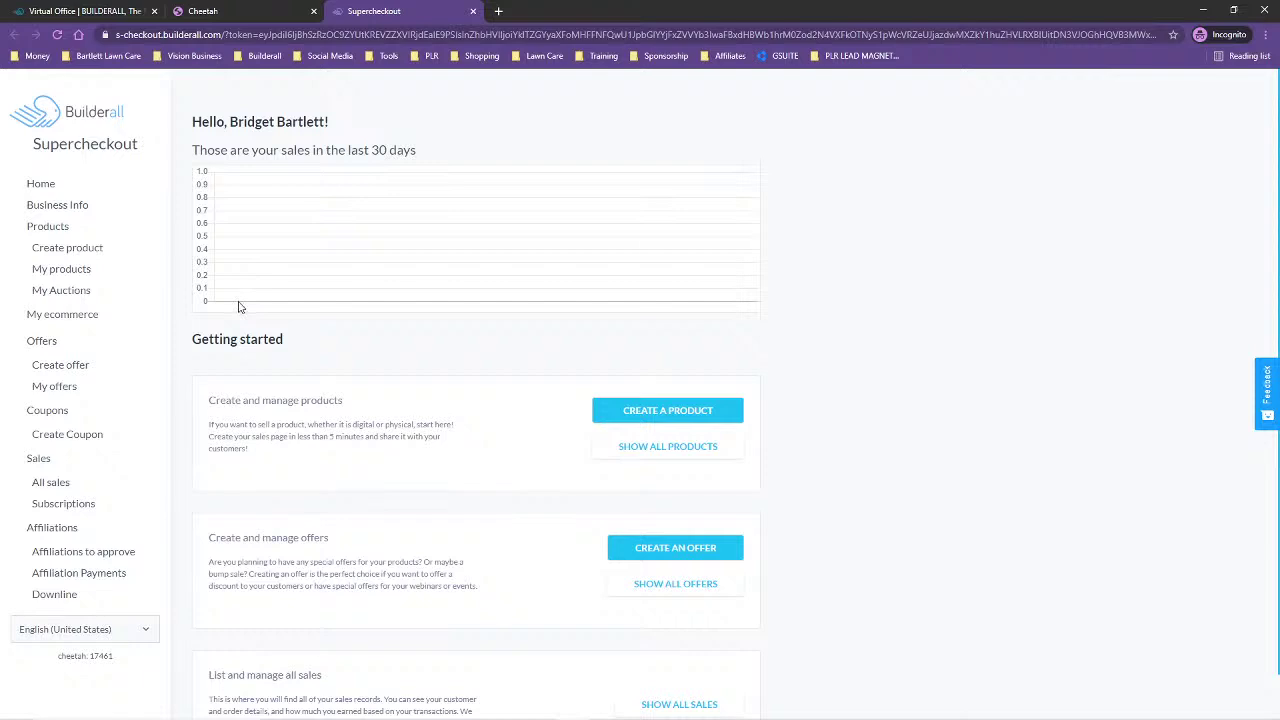
left_click(641, 410)
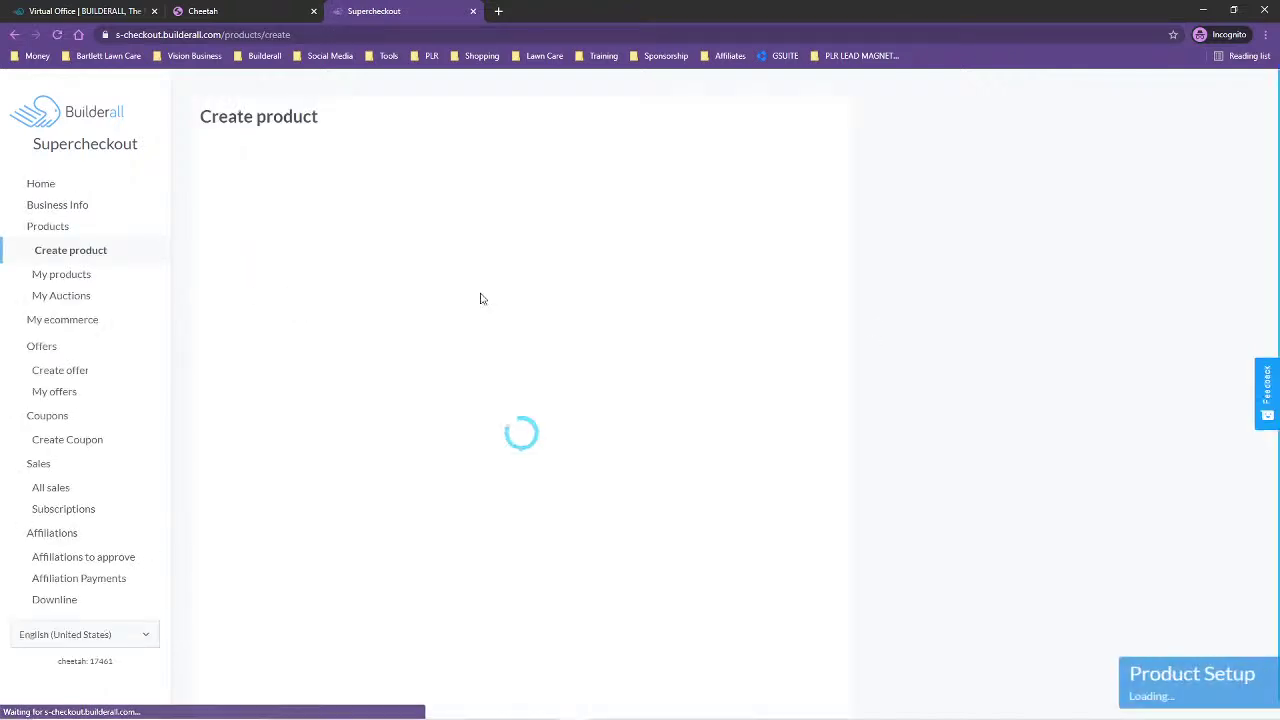
left_click(479, 230)
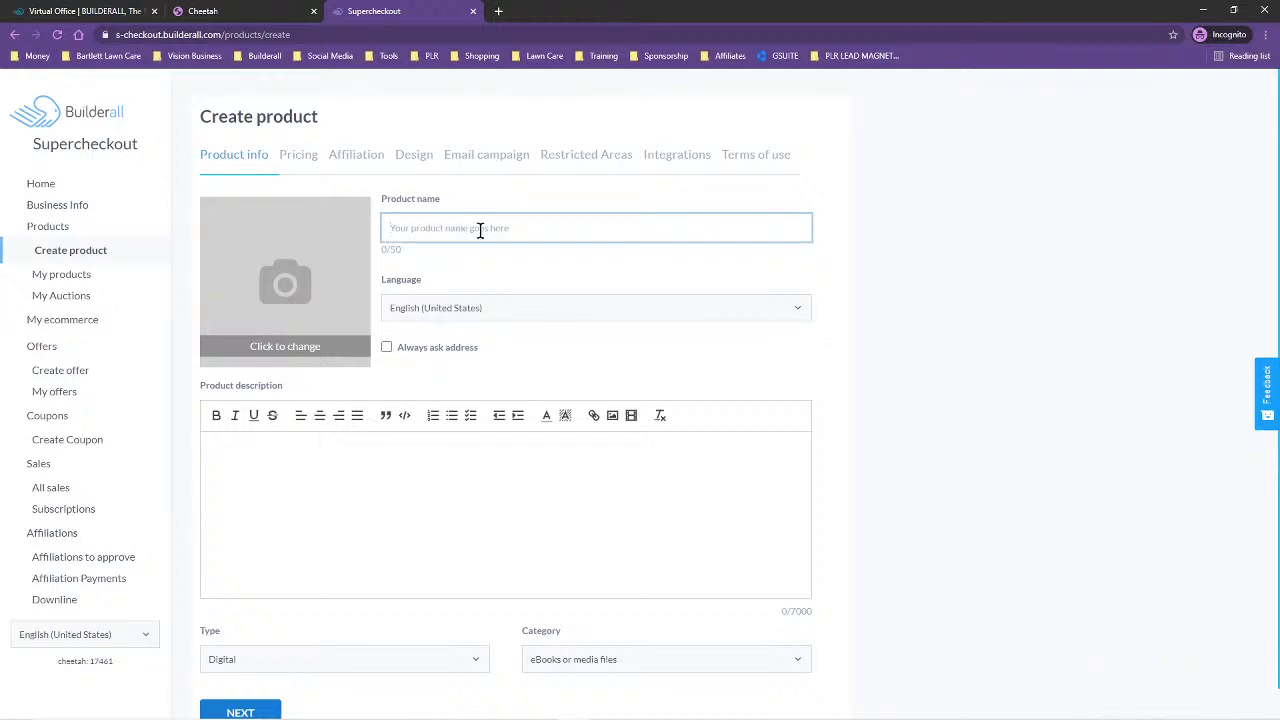
type("Coaching Program")
Search the drive for "logo" and use the Builderall logo as the product image, with the crop enlarged to include the whole logo.
left_click(288, 281)
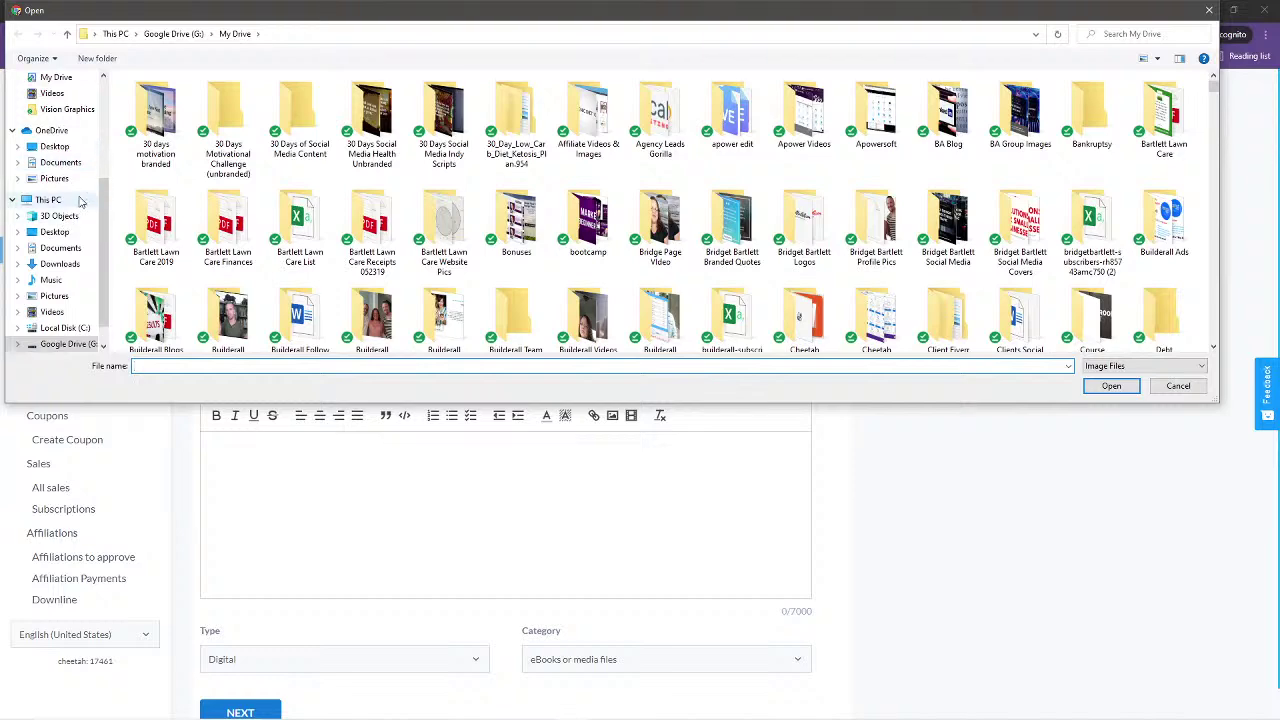
scroll(1150, 215, "down", 12)
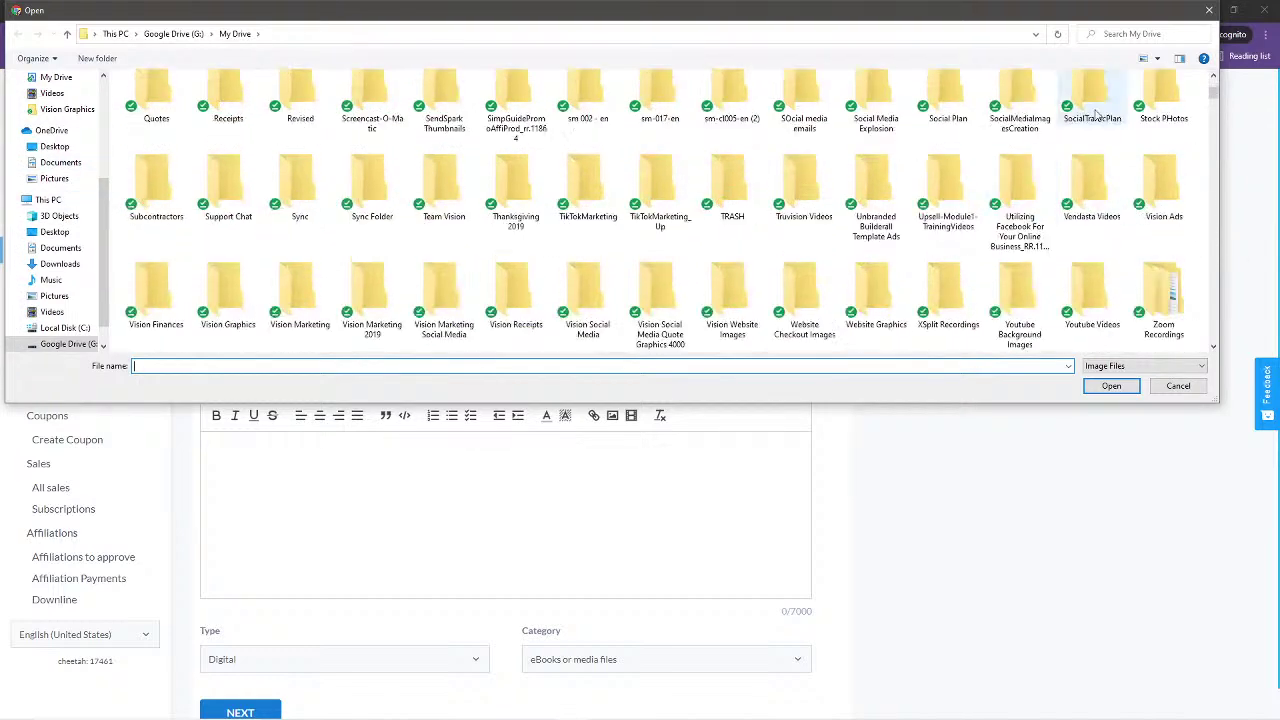
left_click(1138, 37)
type("logo")
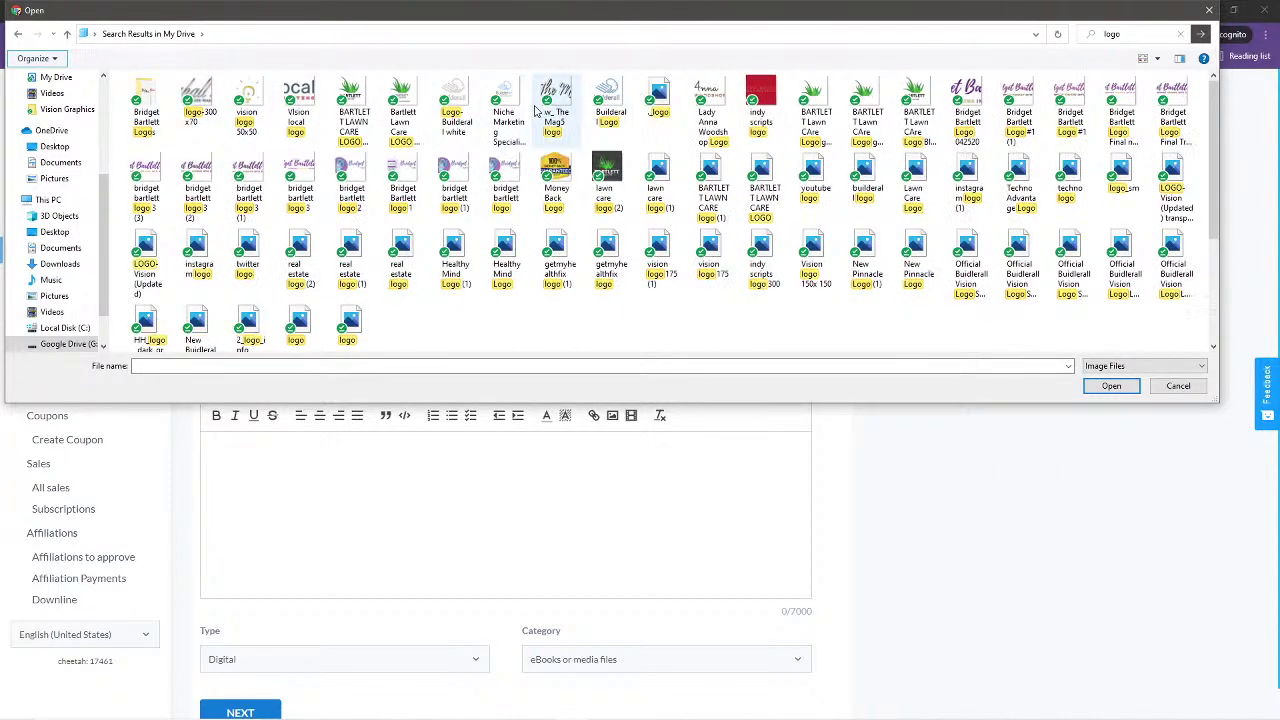
double_click(607, 97)
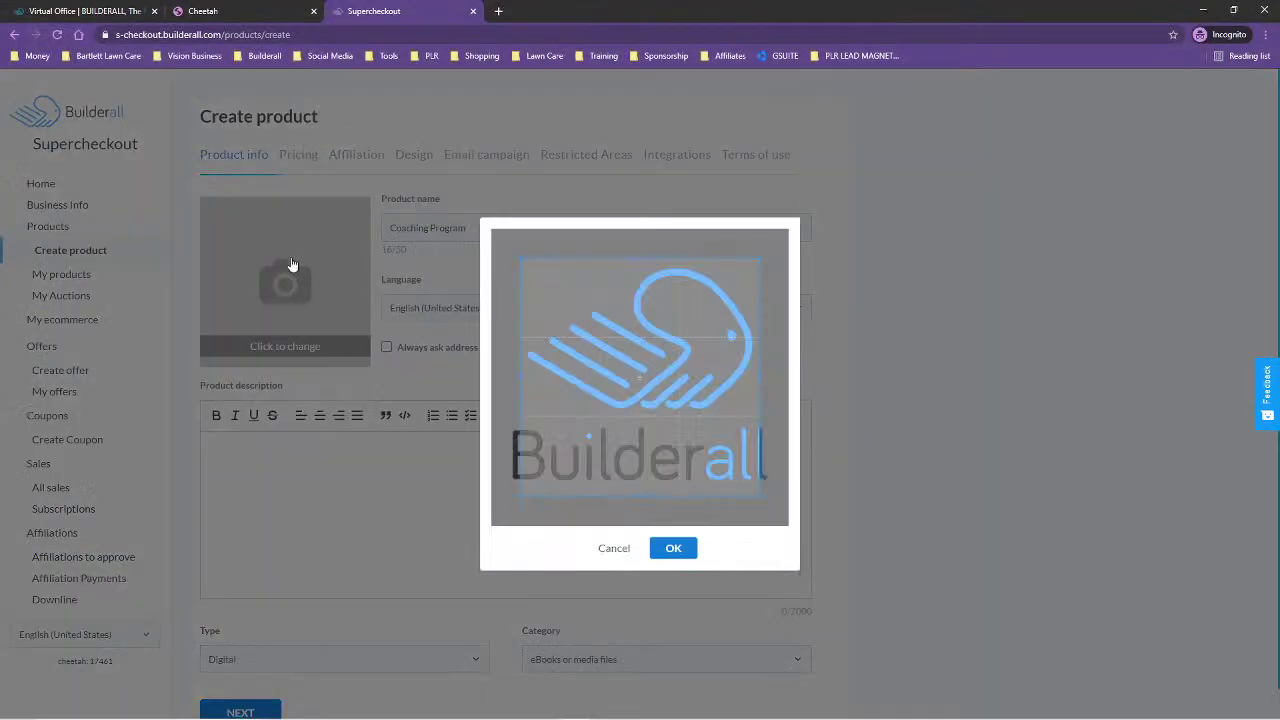
left_click_drag(594, 360, 577, 340)
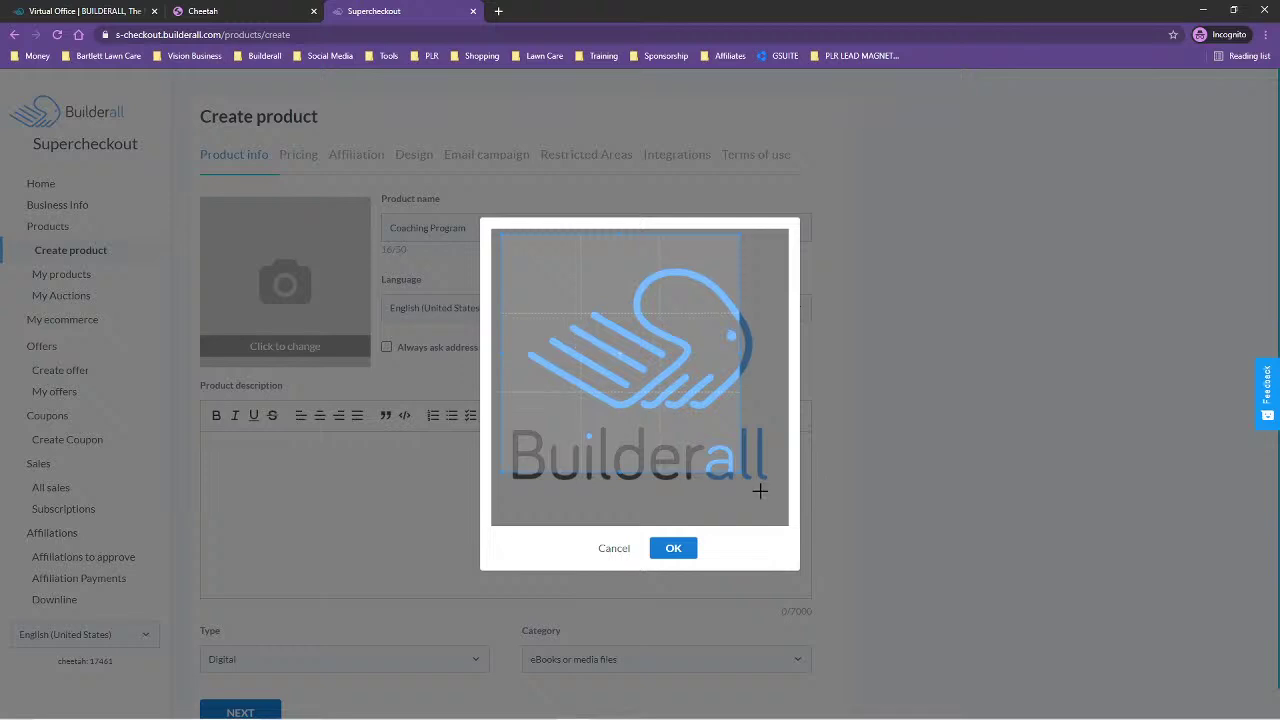
left_click_drag(735, 470, 786, 516)
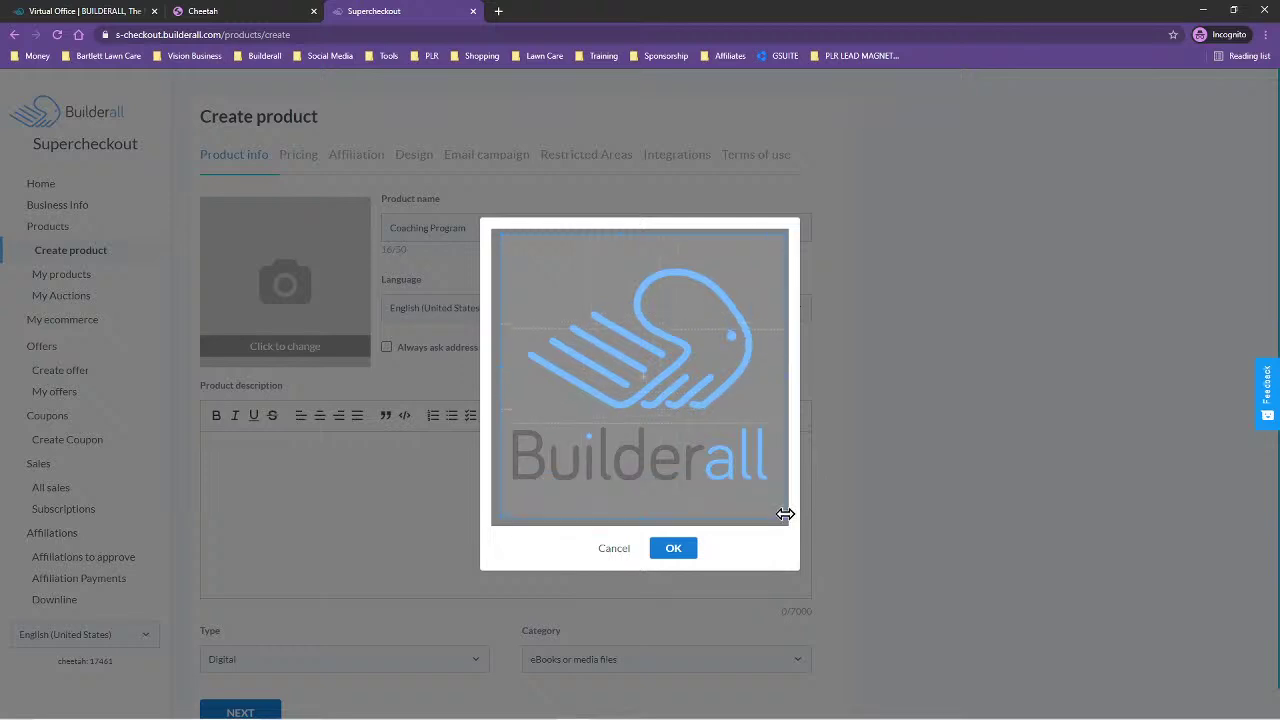
left_click(673, 548)
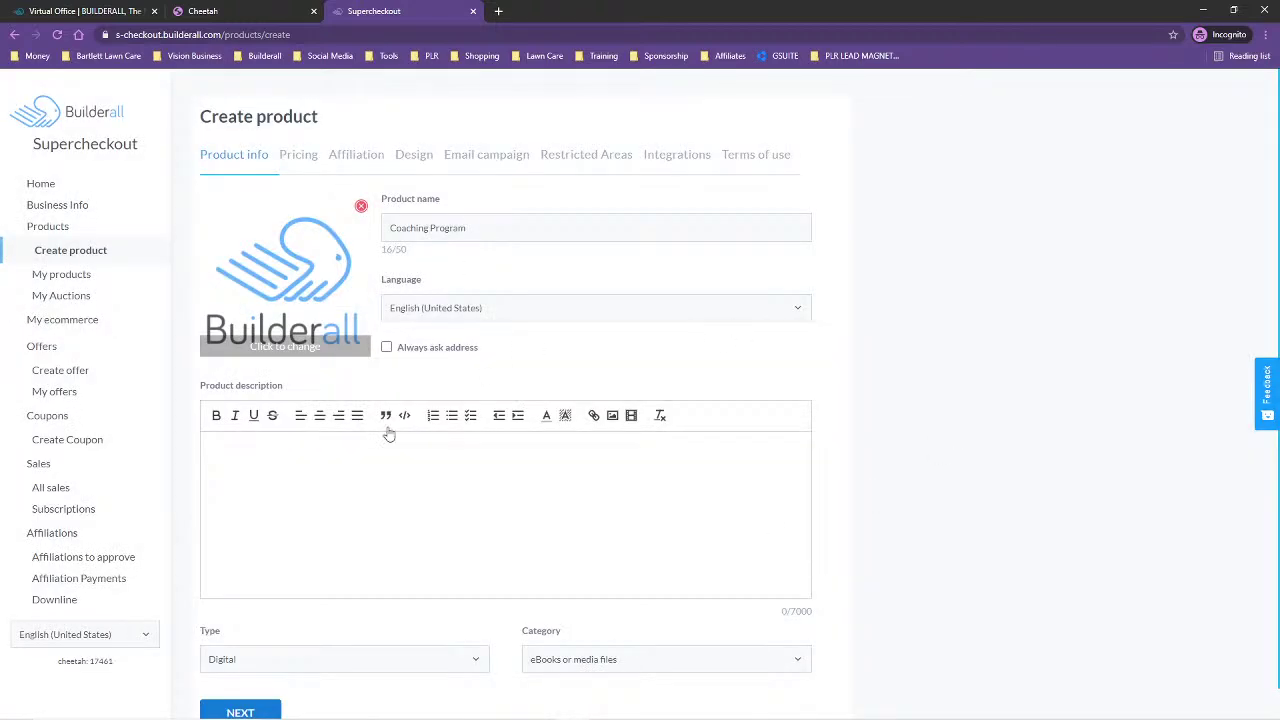
Enter the product description "This is my Builderall coaching program. You have just hit the mother load.".
left_click(282, 461)
type("This is my Builderall coaching proghrma")
key("BackSpace")
key("BackSpace")
key("BackSpace")
key("BackSpace")
type("ram. You ")
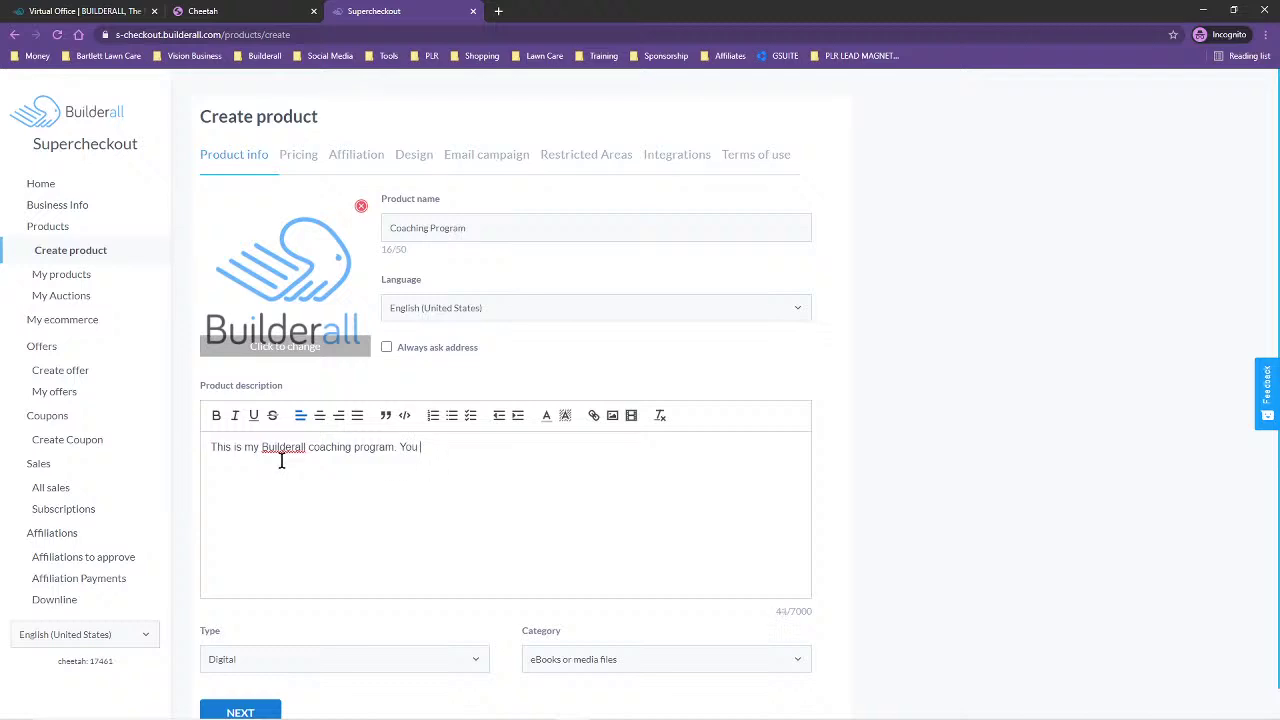
type("have us")
key("BackSpace")
key("BackSpace")
type("just hit the mother load")
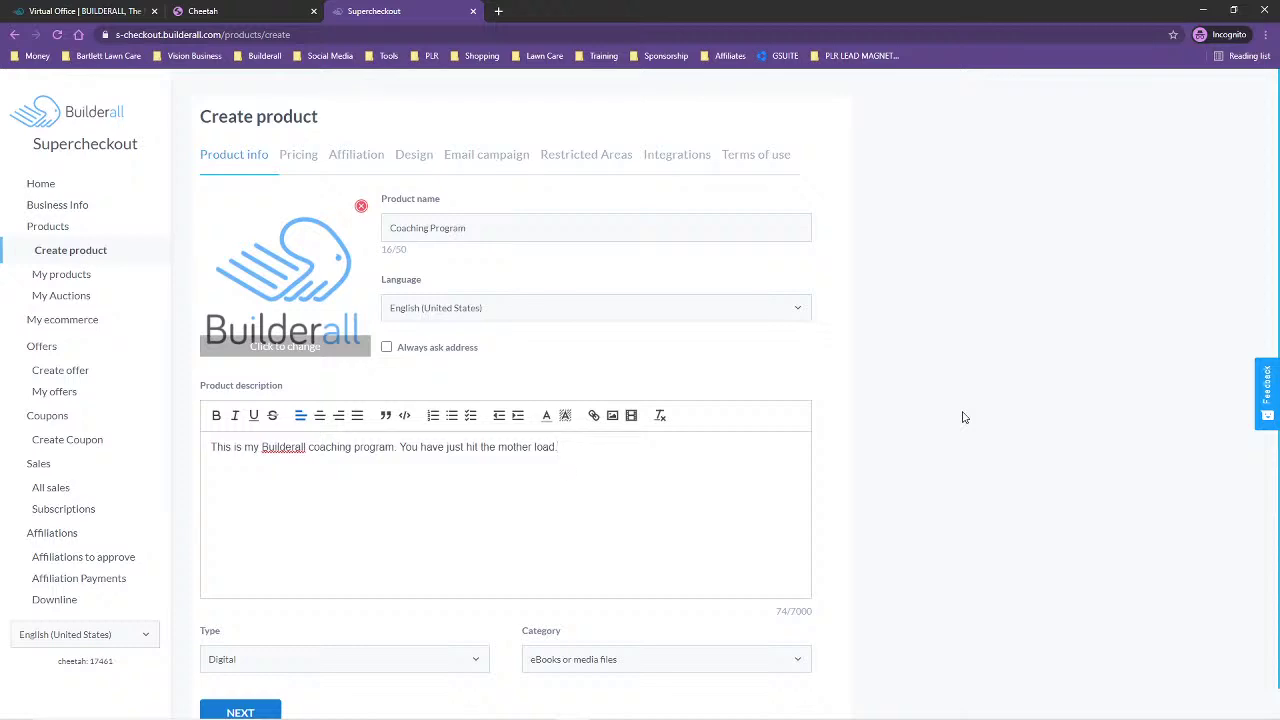
Keep the product type Digital, set the category to Courses or subscriptions, and continue to the pricing settings.
scroll(964, 417, "down", 1)
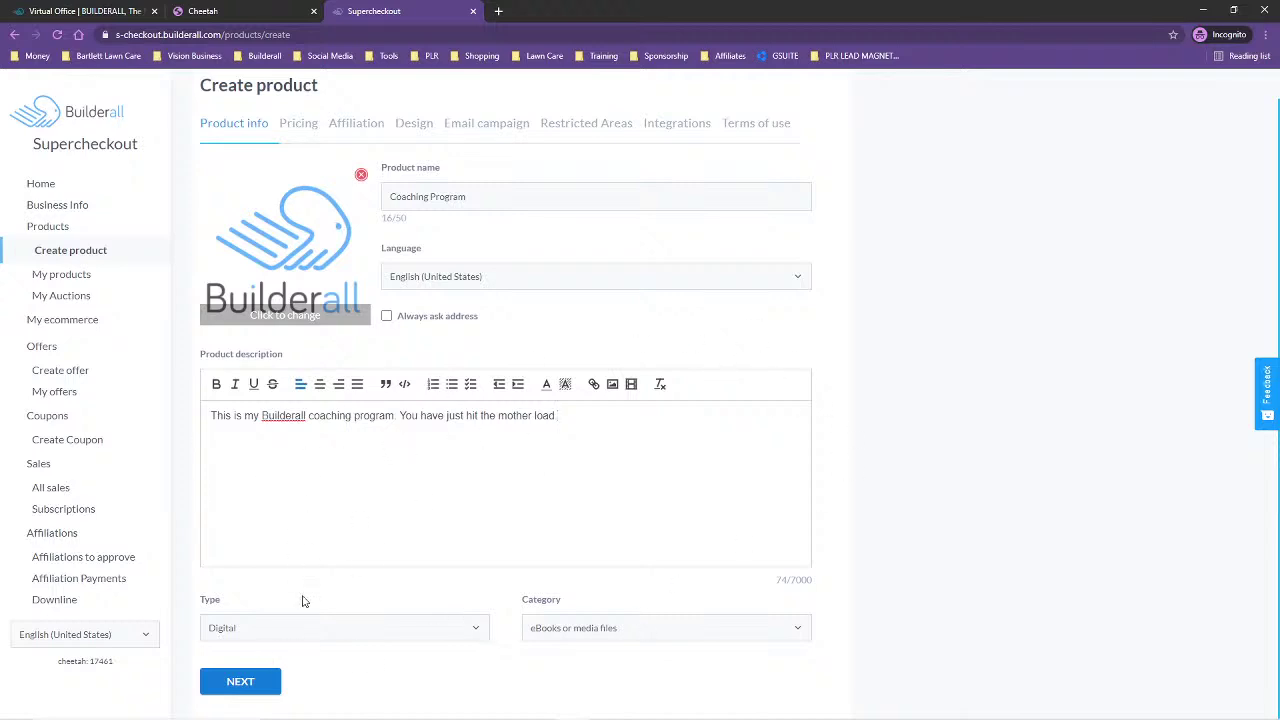
left_click(251, 630)
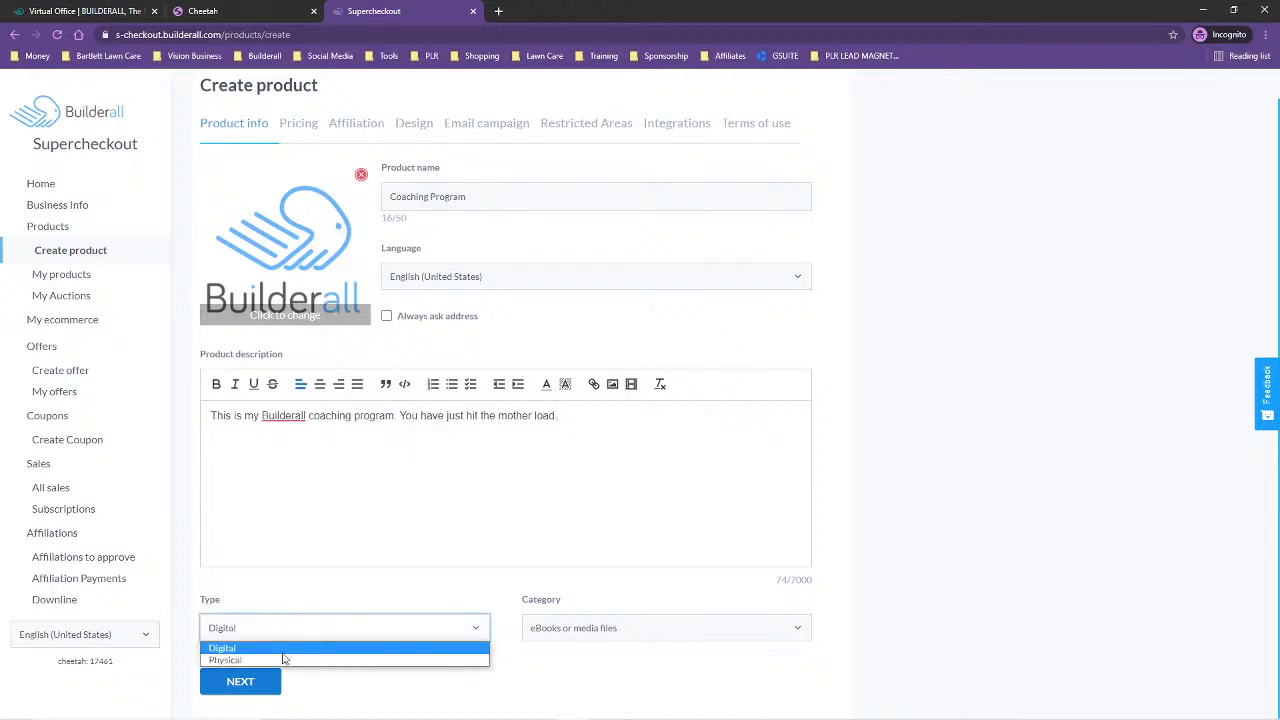
left_click(620, 580)
left_click(592, 627)
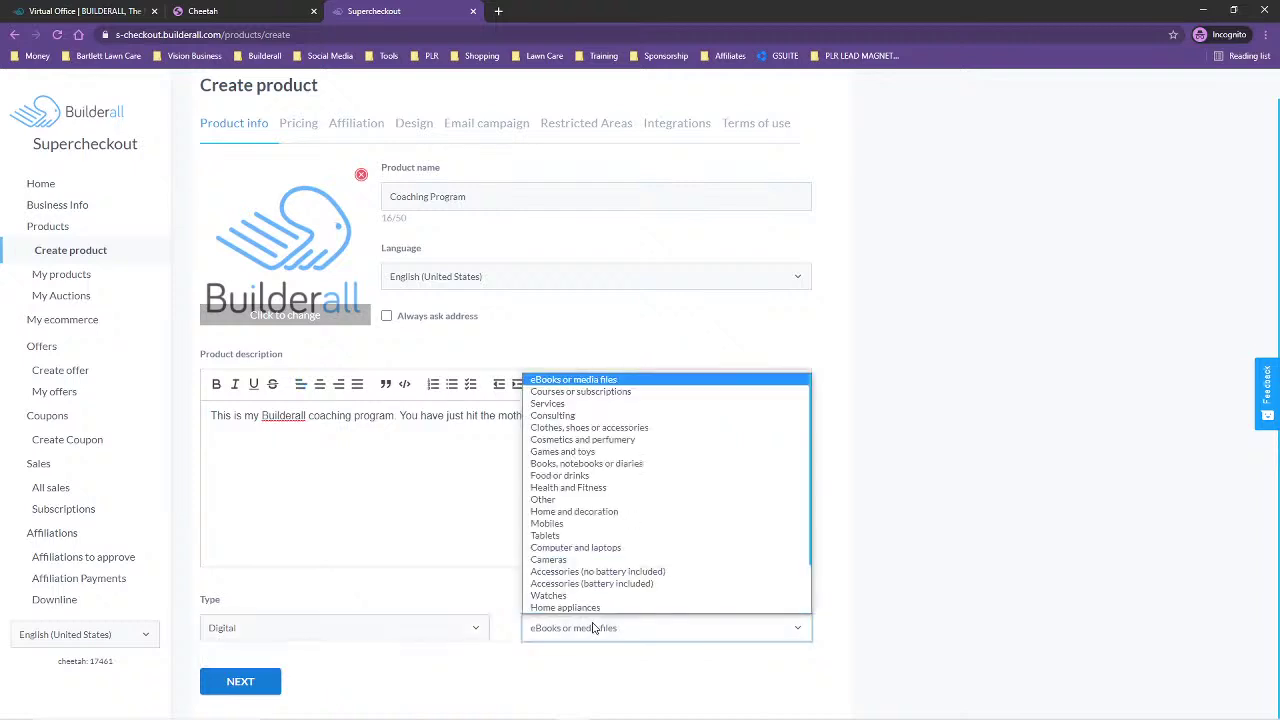
left_click(603, 396)
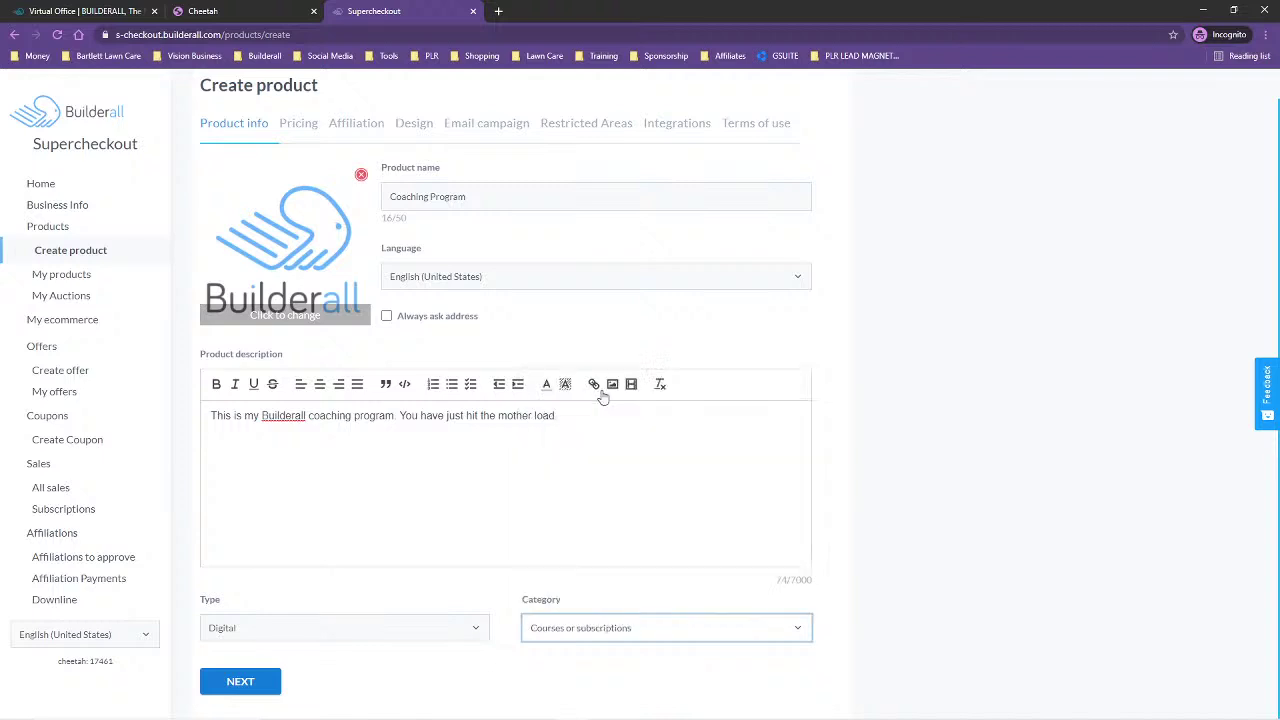
left_click(243, 681)
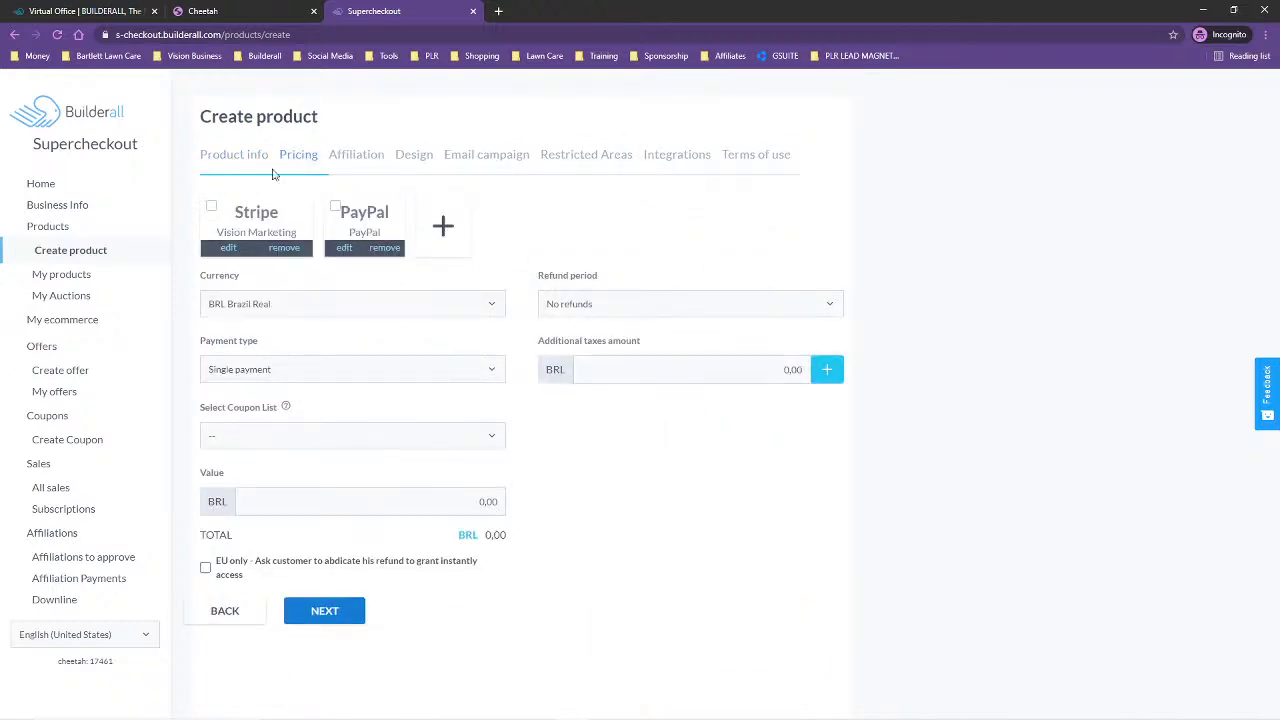
Enable Stripe as the payment method and set the currency to USD United States Dollar.
left_click(231, 197)
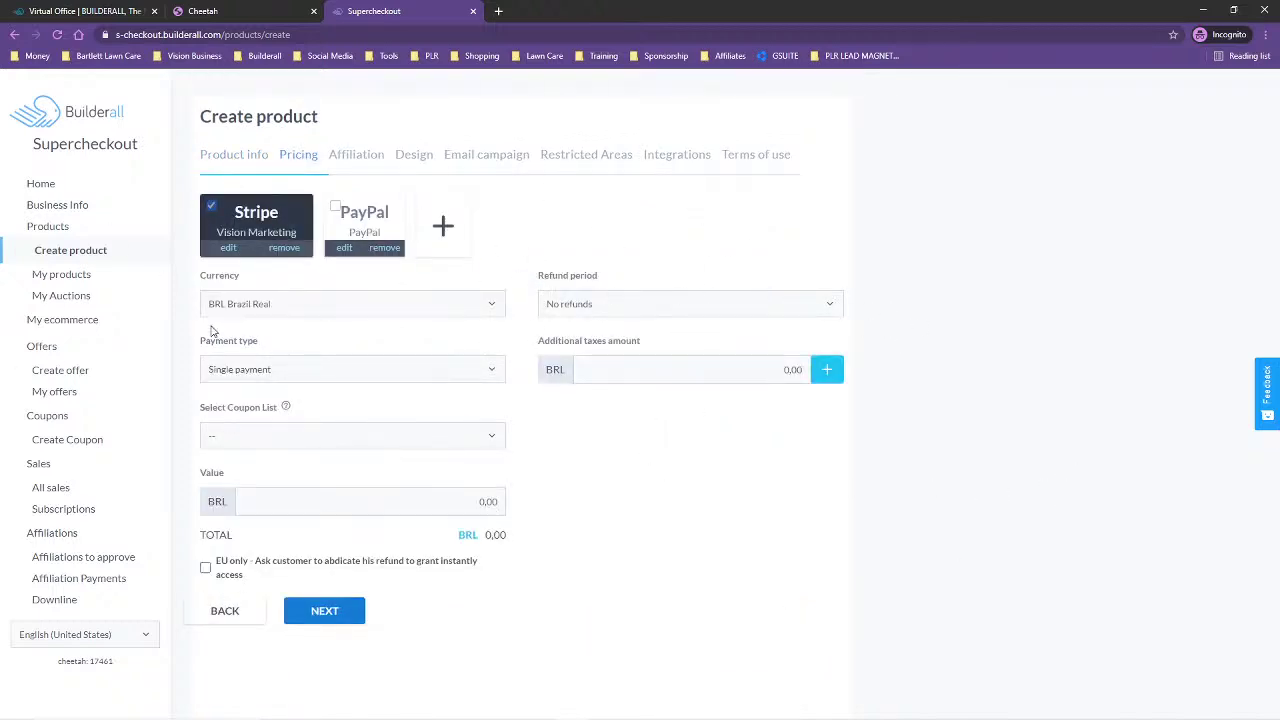
left_click(273, 307)
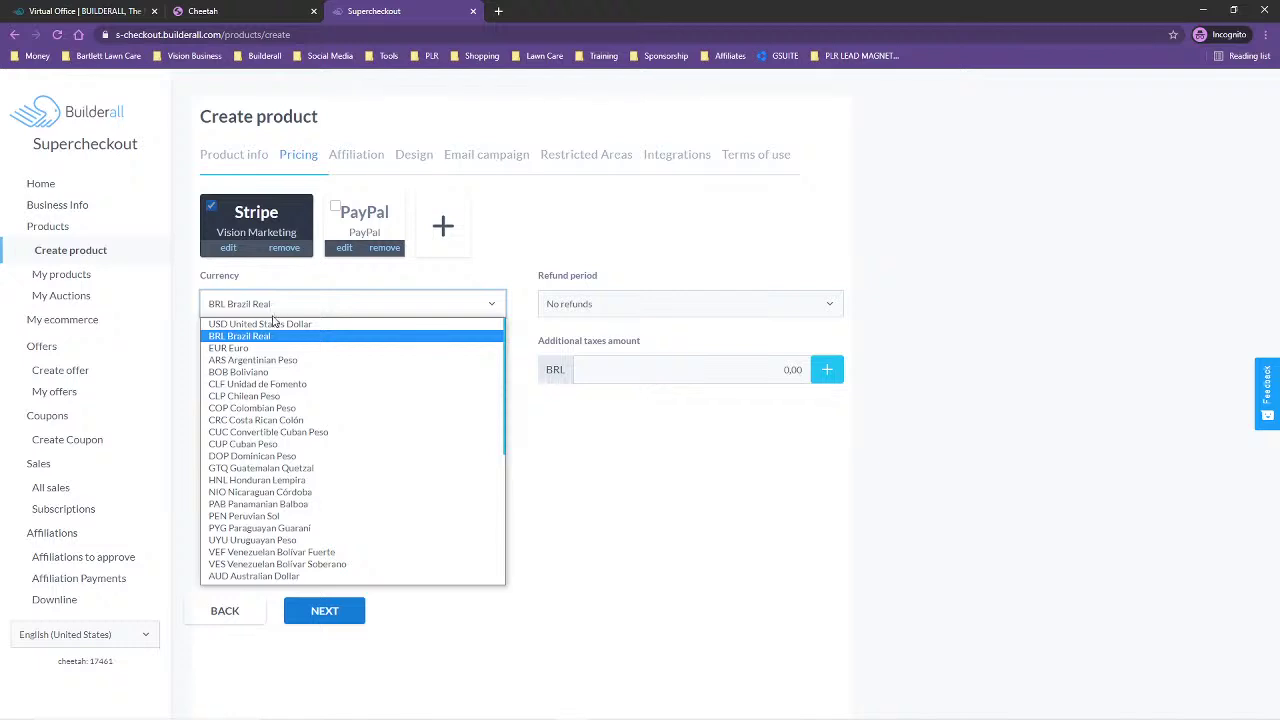
left_click(268, 325)
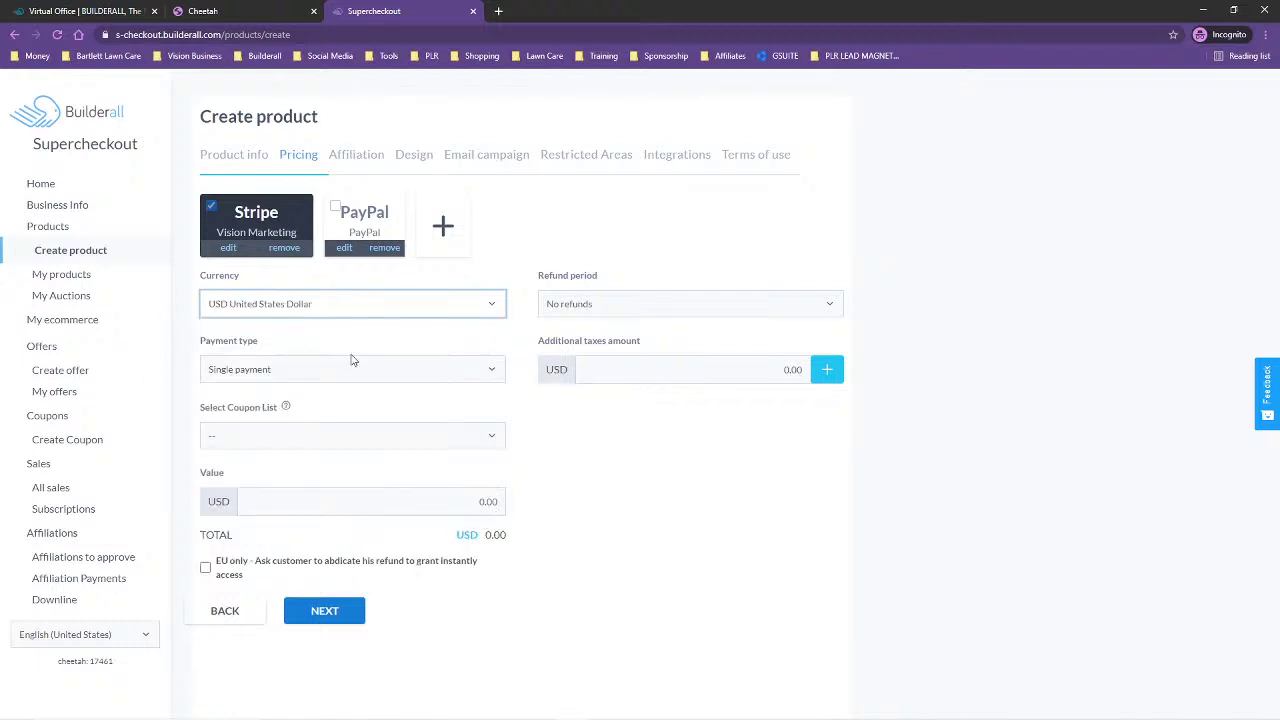
Keep the refund period at No refunds and set the payment type to Recurring payment.
left_click(647, 307)
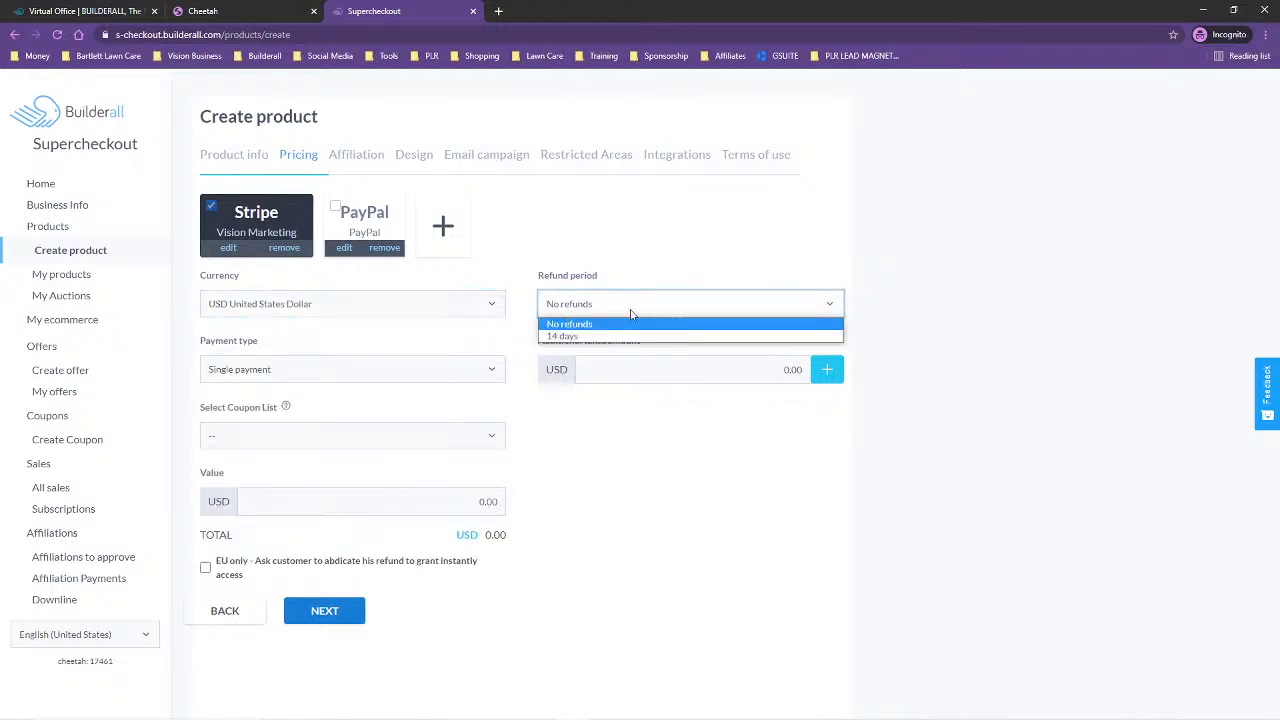
left_click(650, 441)
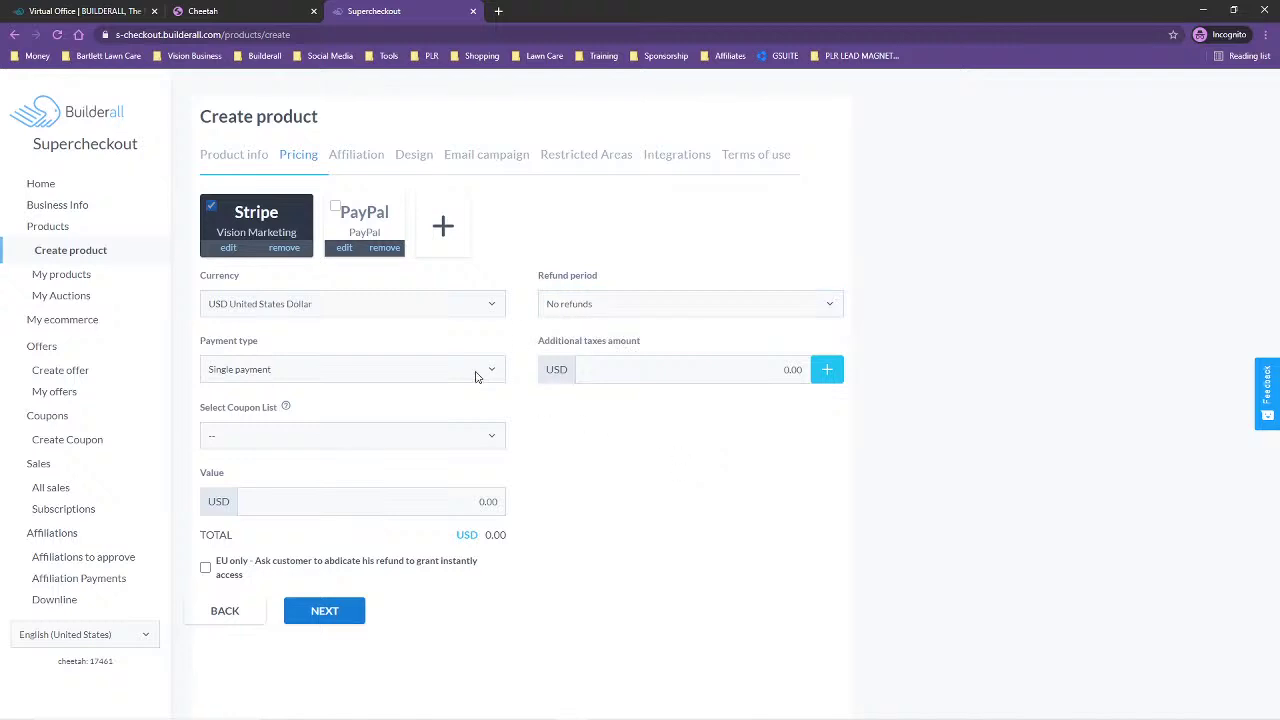
left_click(477, 374)
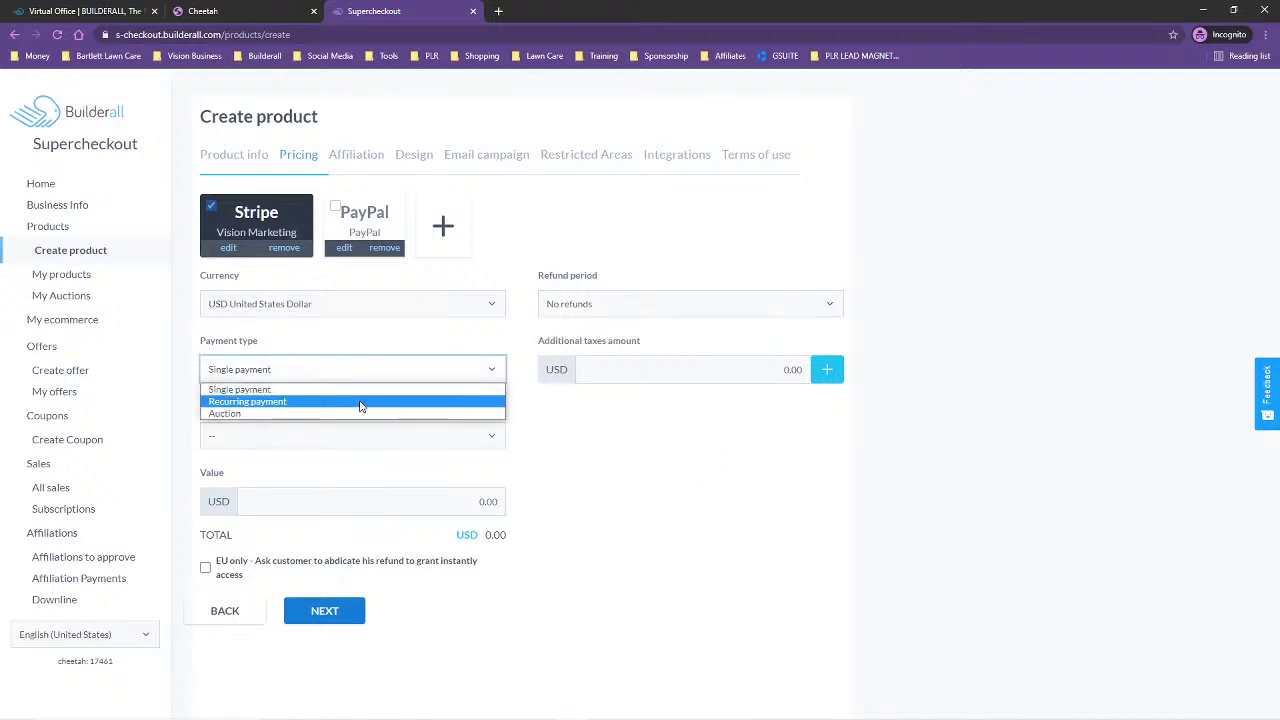
left_click(279, 404)
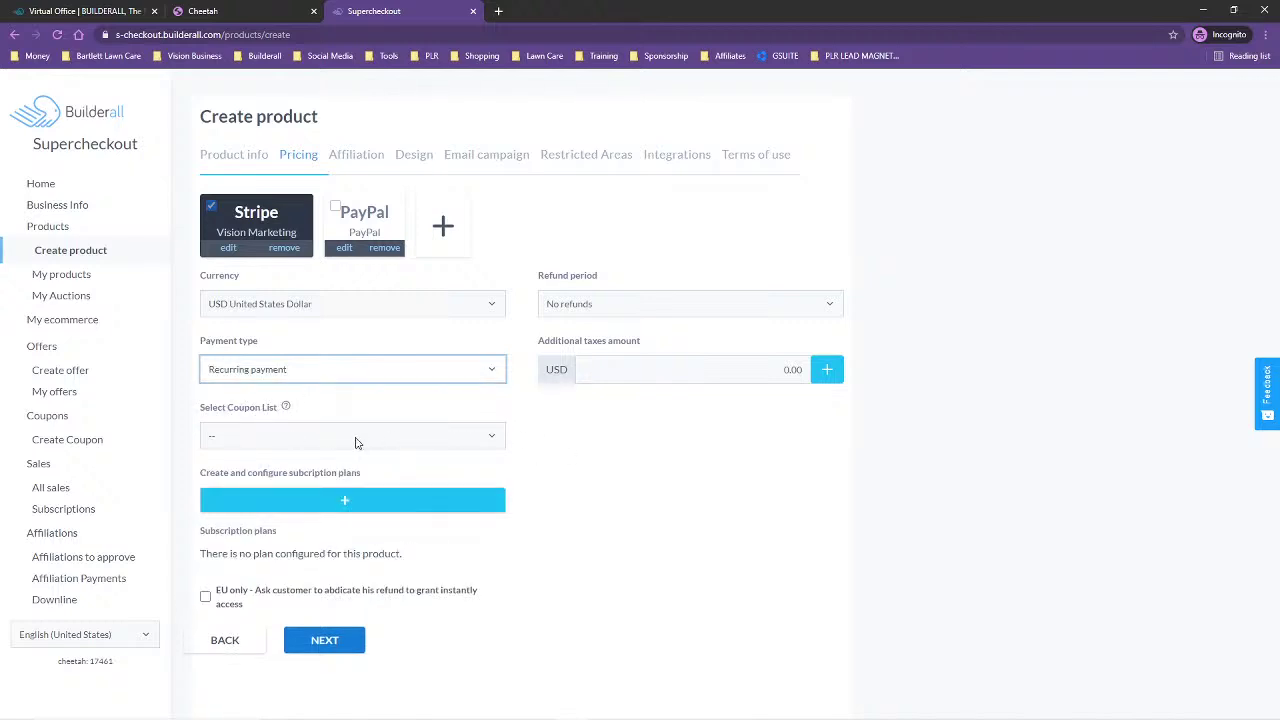
left_click(346, 503)
left_click(424, 205)
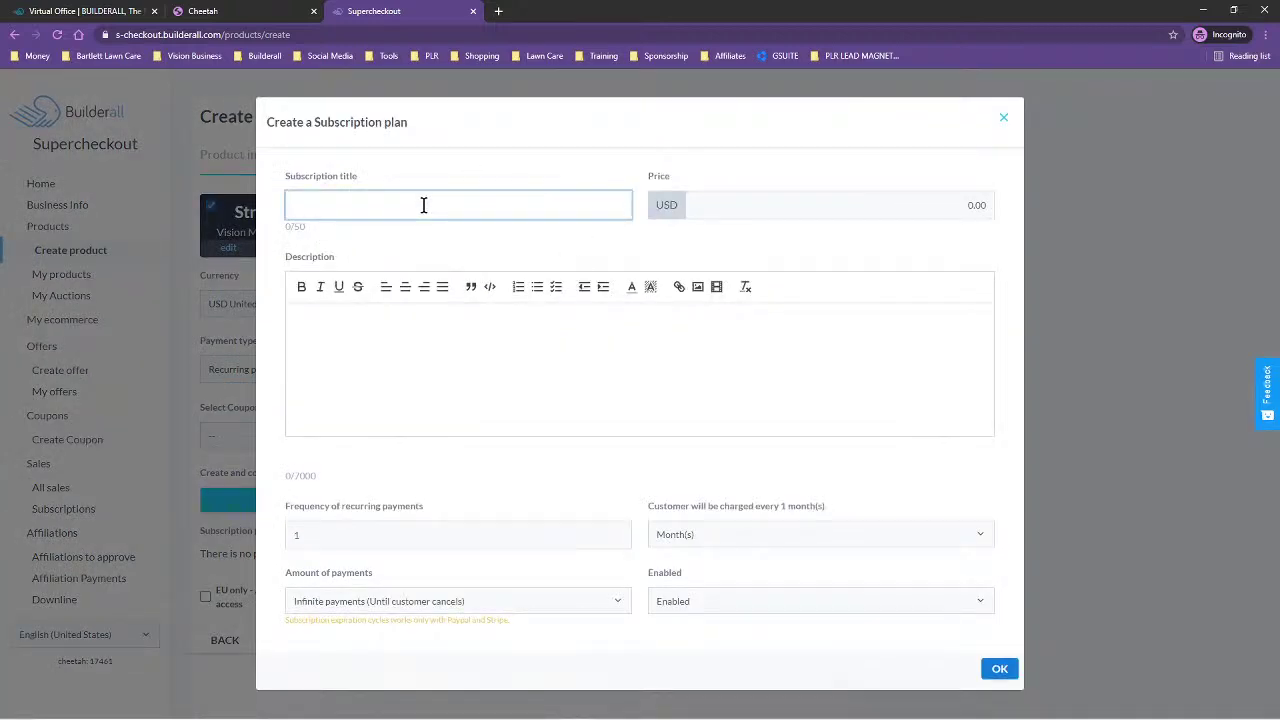
type("Coaching Subscription")
left_click_drag(423, 205, 286, 212)
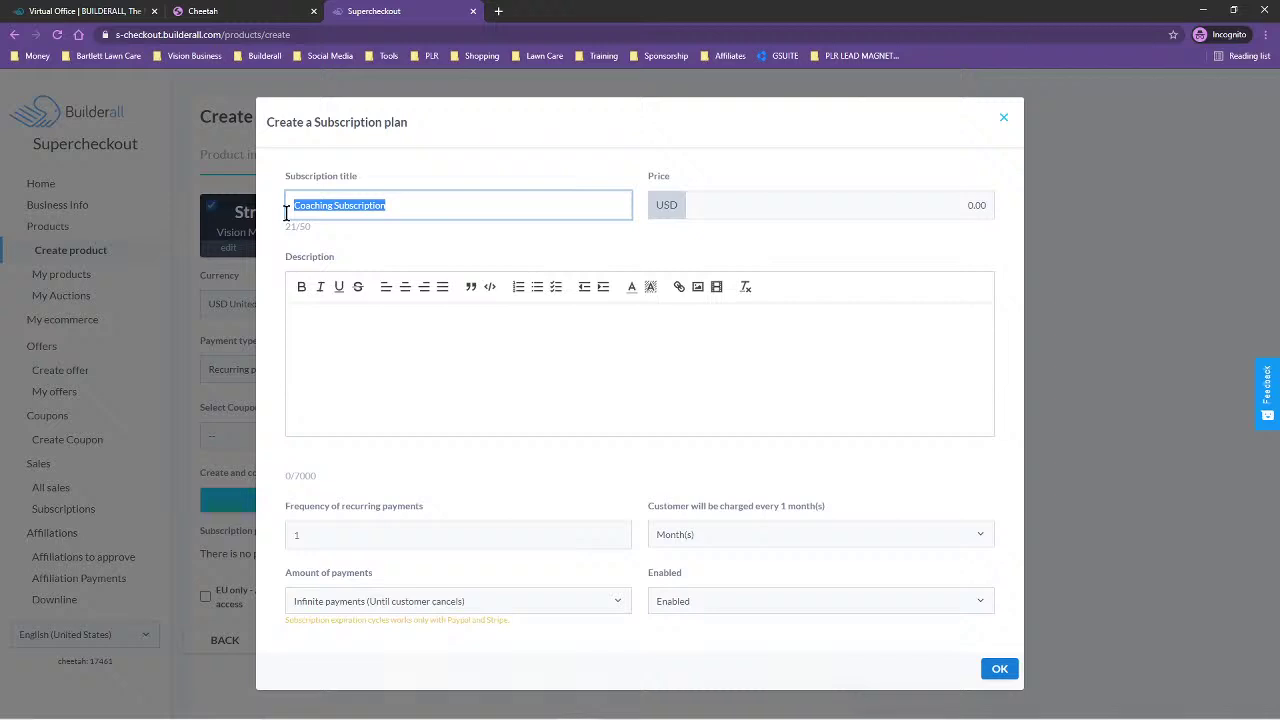
left_click(461, 202)
left_click_drag(461, 202, 264, 207)
left_click(421, 192)
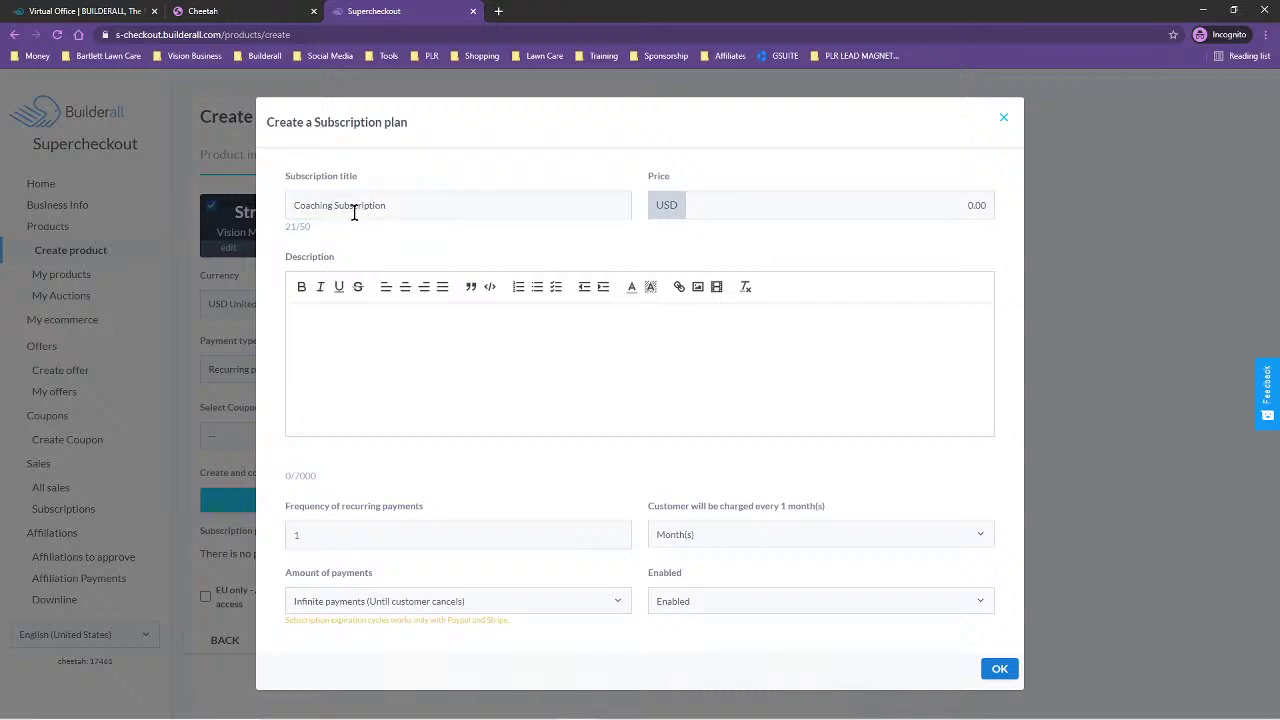
left_click_drag(392, 210, 224, 190)
Start a new subscription plan titled "Coaching Subcription" and set its price to 997.00 USD.
left_click(345, 506)
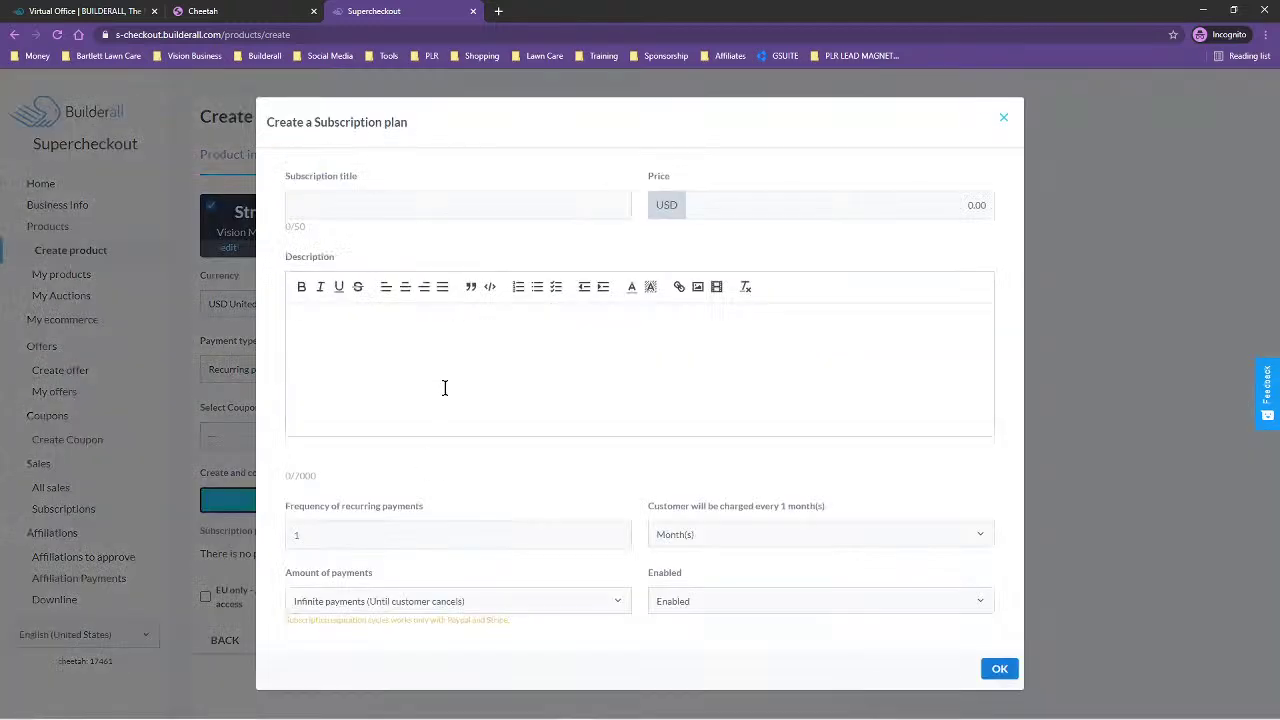
left_click(296, 207)
type("Coaching Sub")
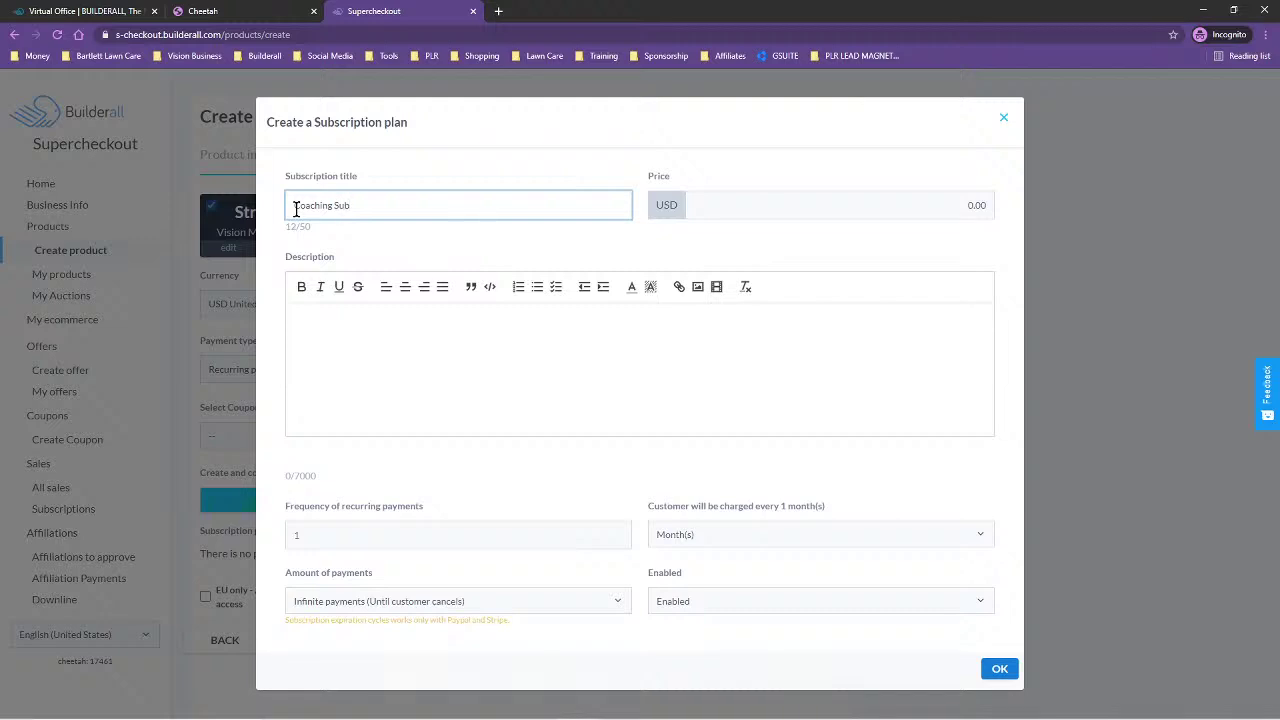
type("cription")
left_click_drag(984, 206, 961, 205)
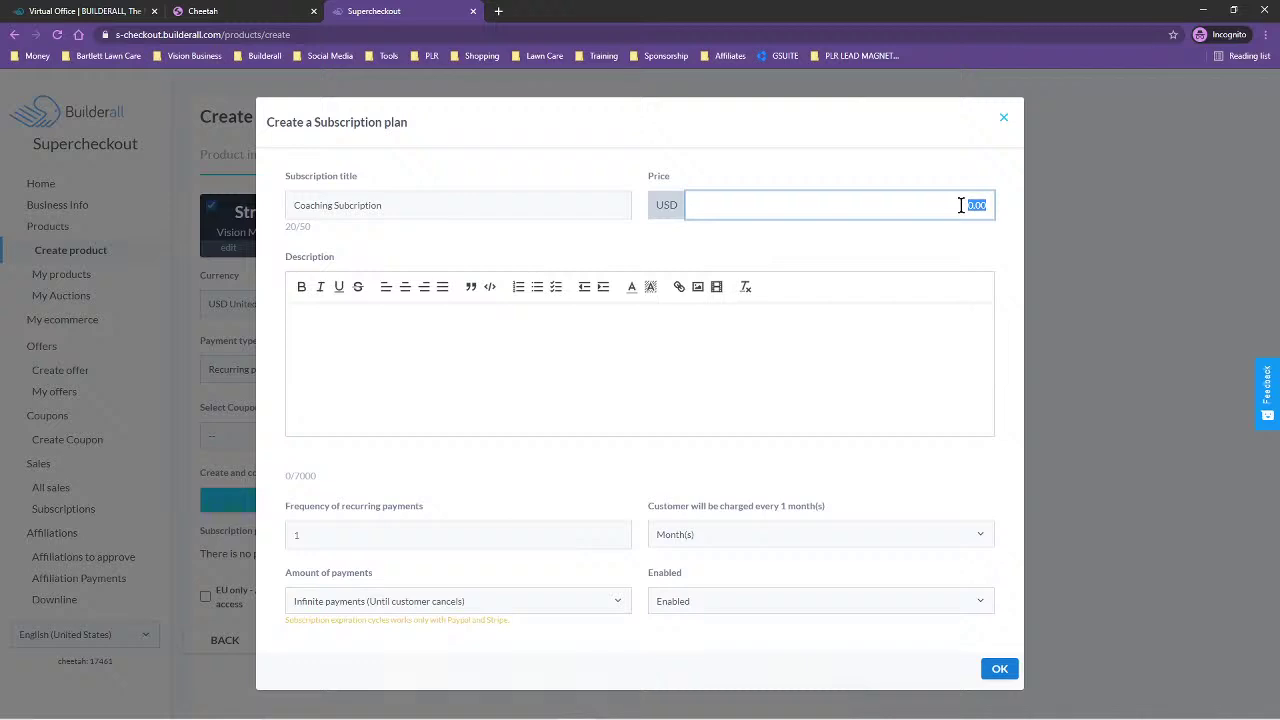
type("97.0")
left_click(879, 260)
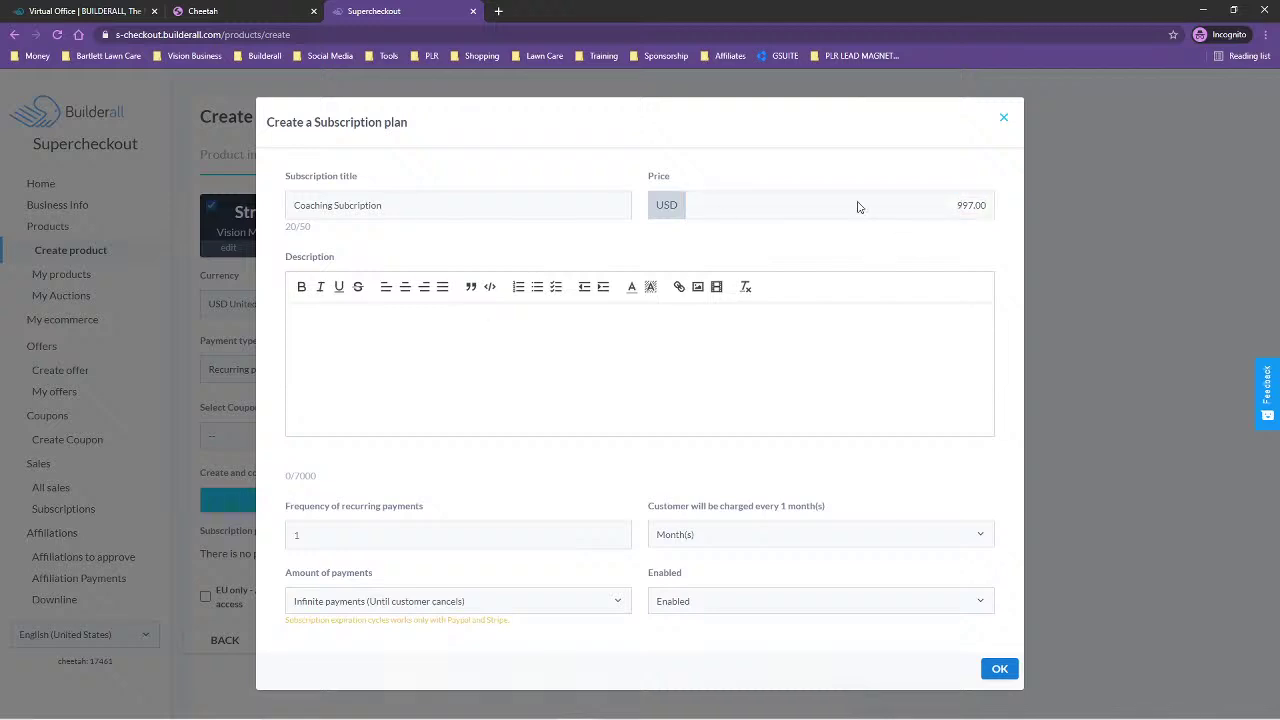
Enter the subscription plan description "This is the description of our Builderall coaching subscription program".
left_click(432, 345)
type("This is the deswdription o")
key("BackSpace")
key("BackSpace")
key("BackSpace")
key("BackSpace")
key("BackSpace")
key("BackSpace")
key("BackSpace")
key("BackSpace")
key("BackSpace")
key("BackSpace")
key("BackSpace")
key("BackSpace")
key("BackSpace")
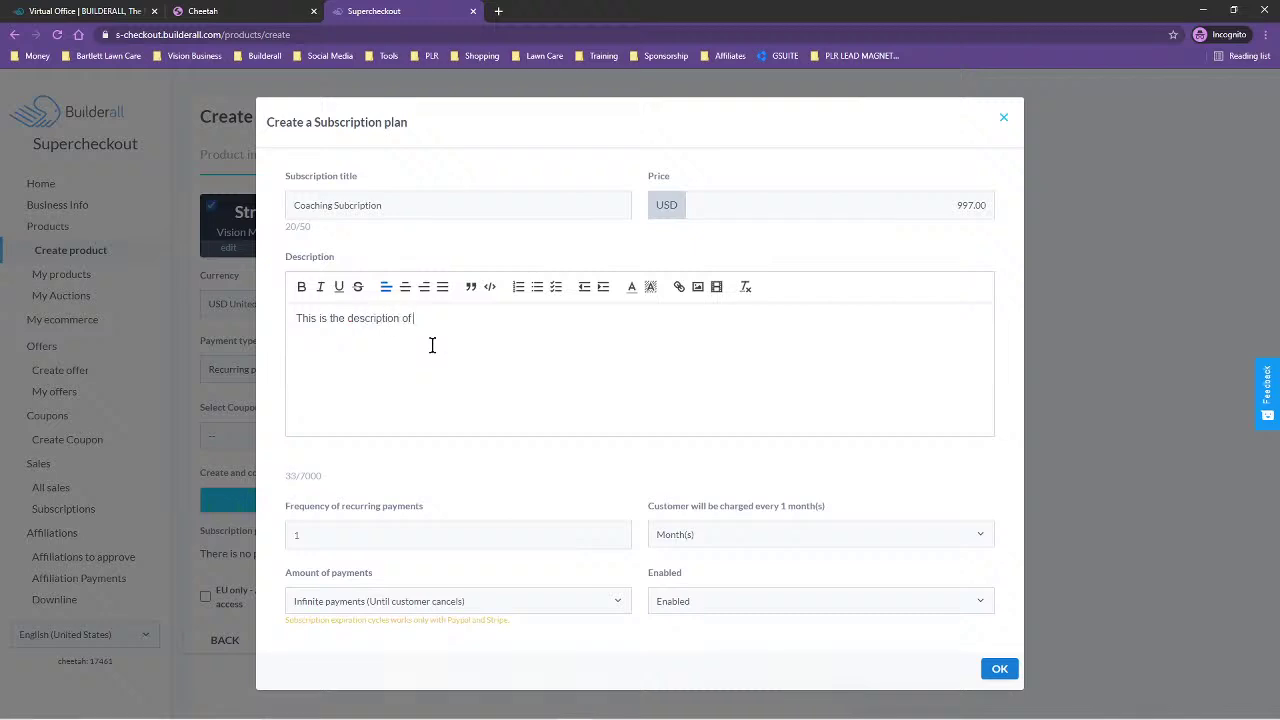
type("scription of our Builderall coaching subscription pr")
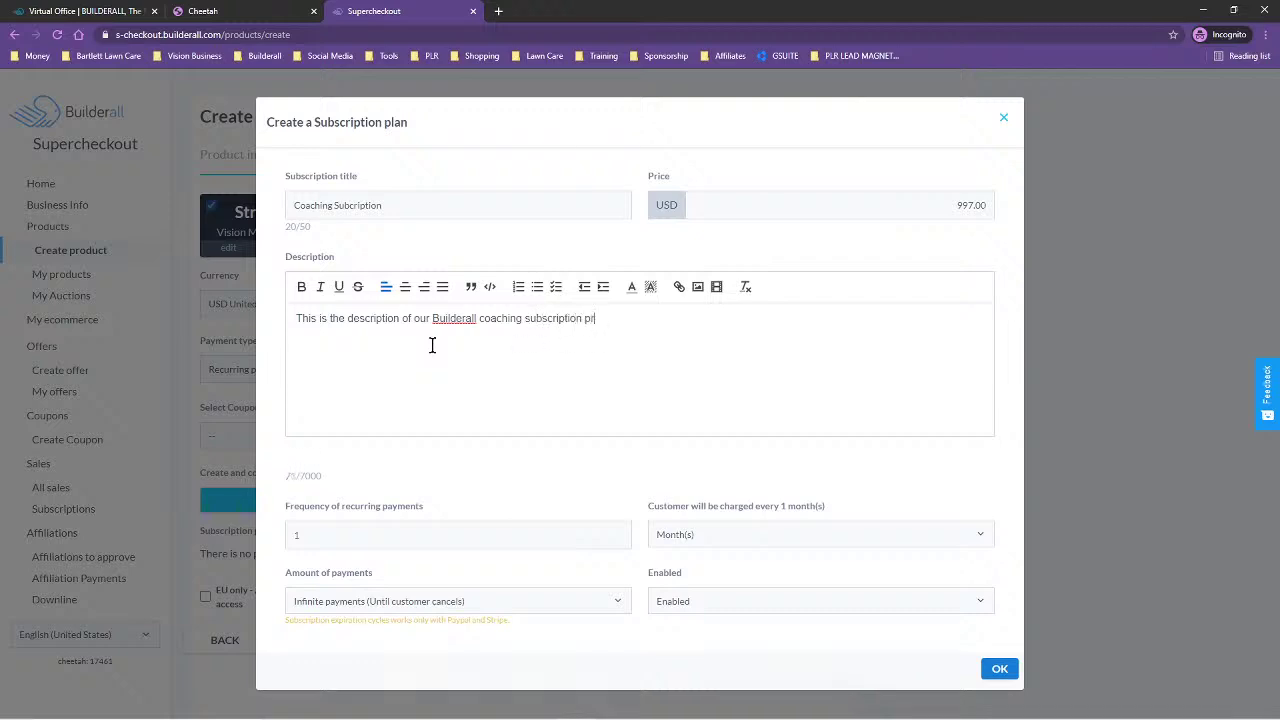
type("ogream")
key("BackSpace")
key("BackSpace")
key("BackSpace")
type("am")
Keep the plan enabled, charging every 1 month with infinite payments until the customer cancels, and save it.
left_click(842, 541)
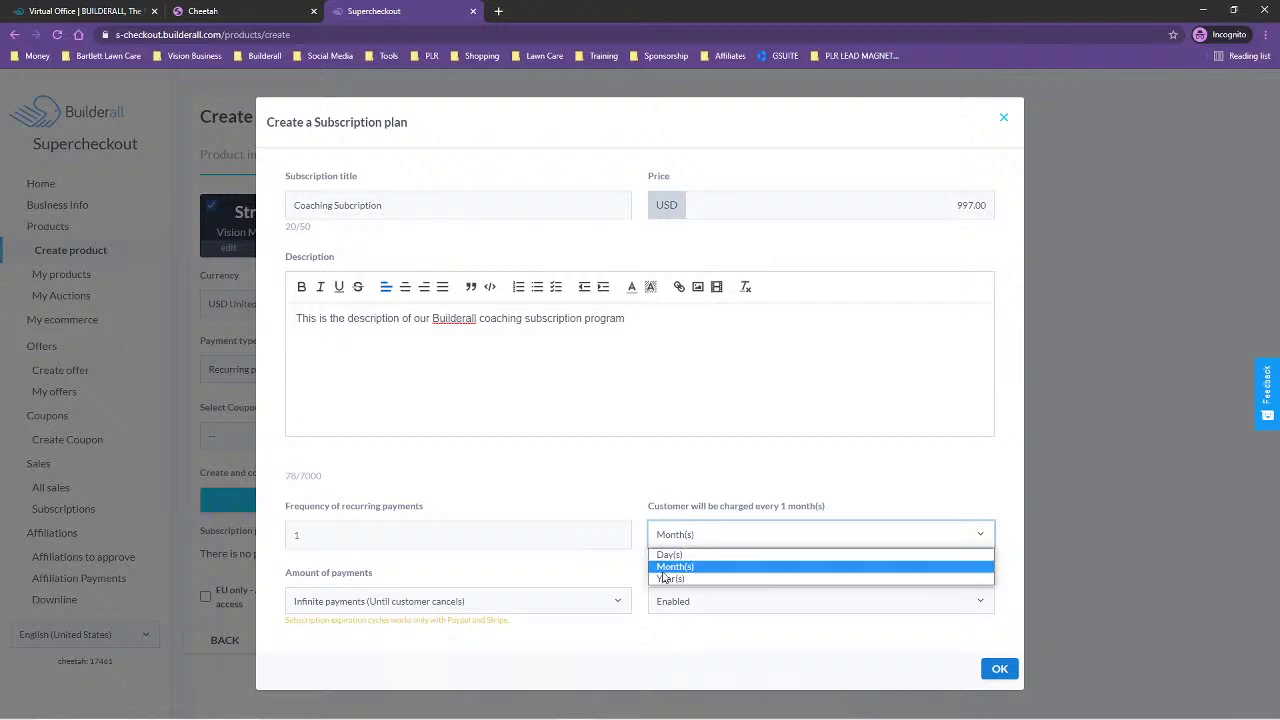
left_click(331, 531)
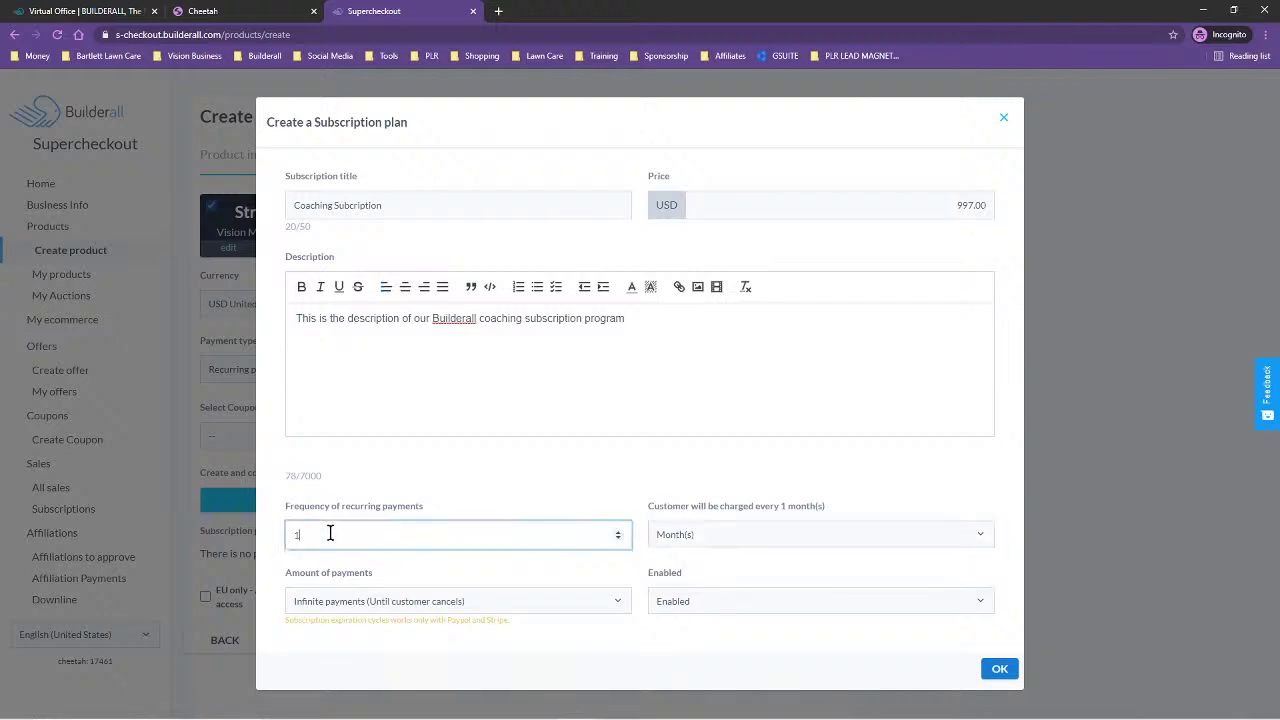
left_click(618, 532)
left_click(618, 540)
left_click(436, 601)
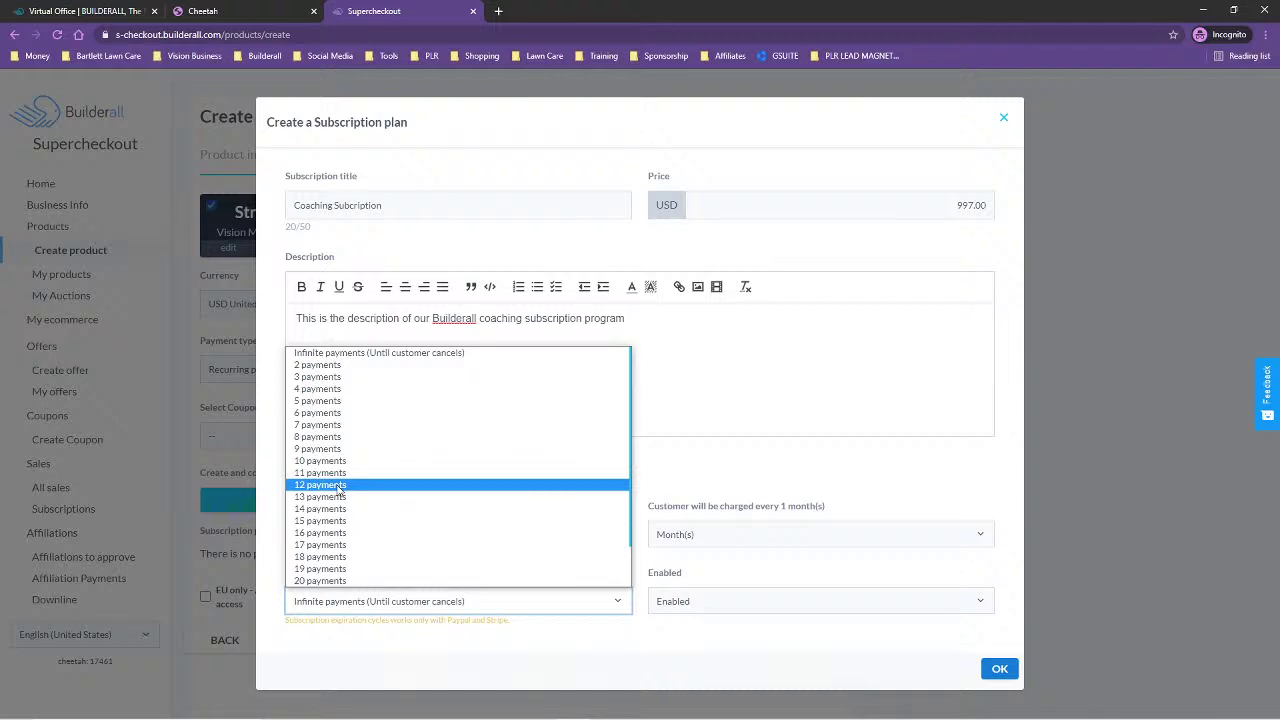
left_click(426, 354)
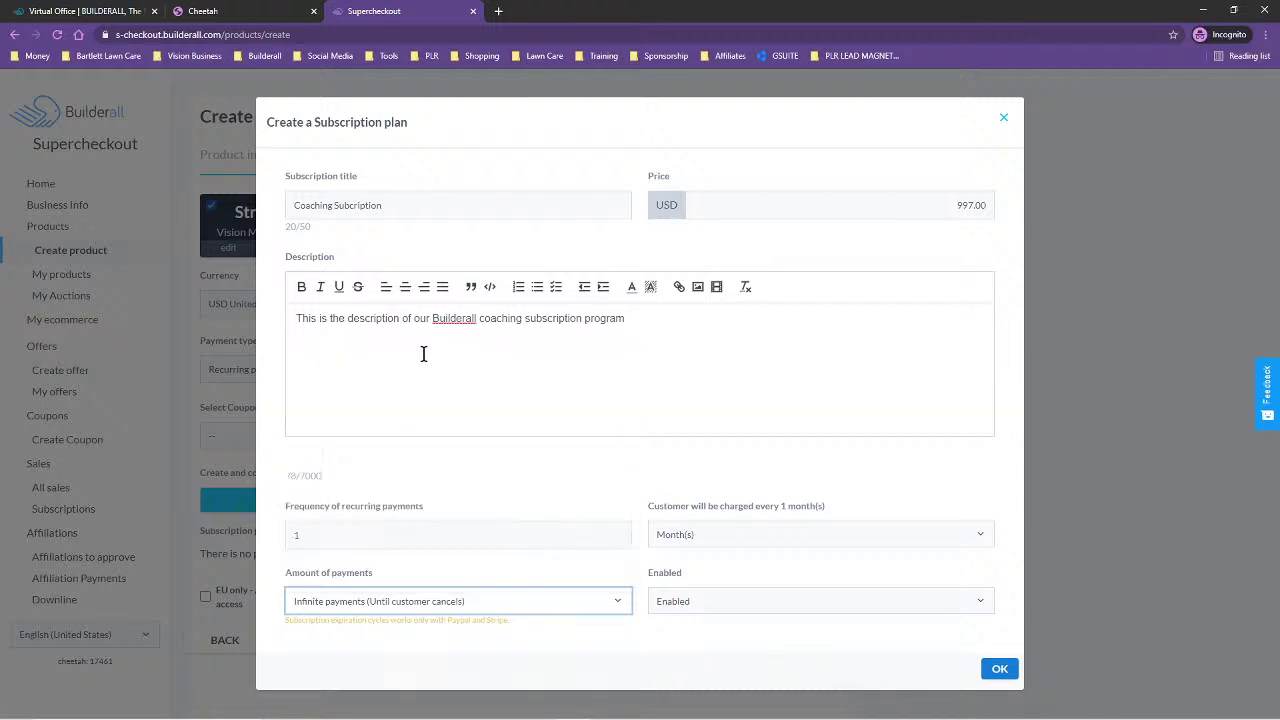
left_click(716, 602)
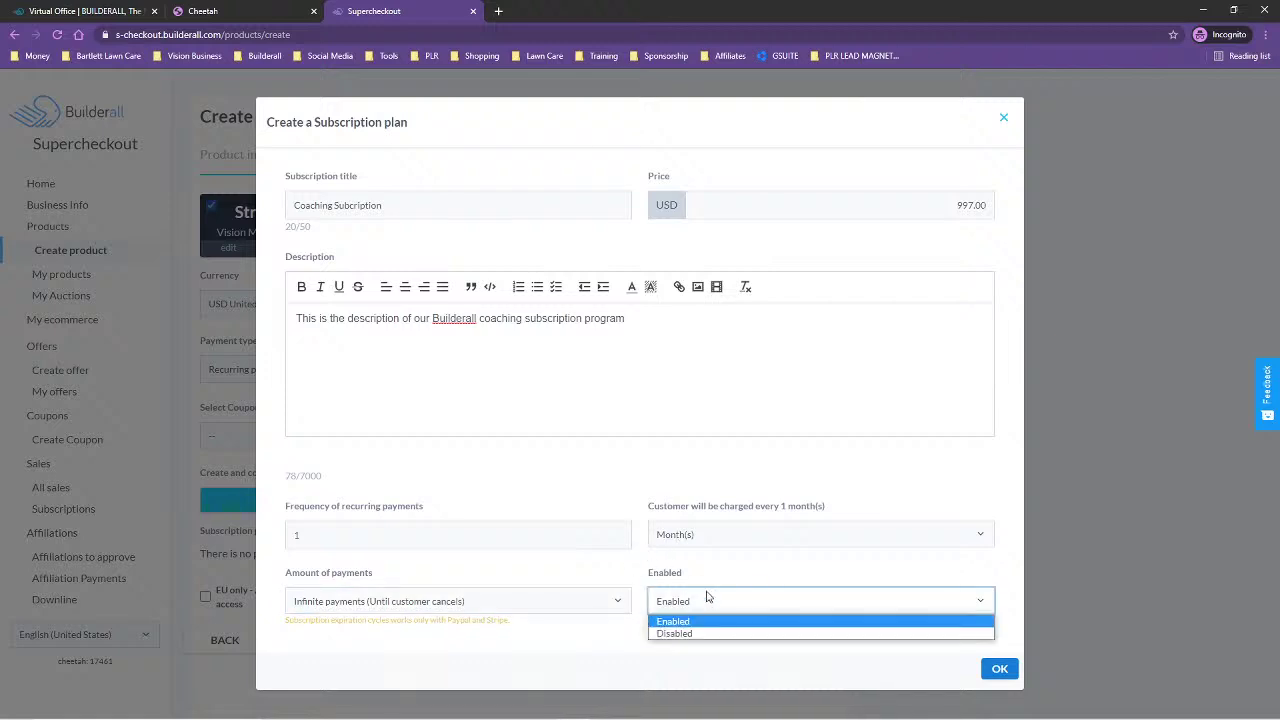
left_click(678, 622)
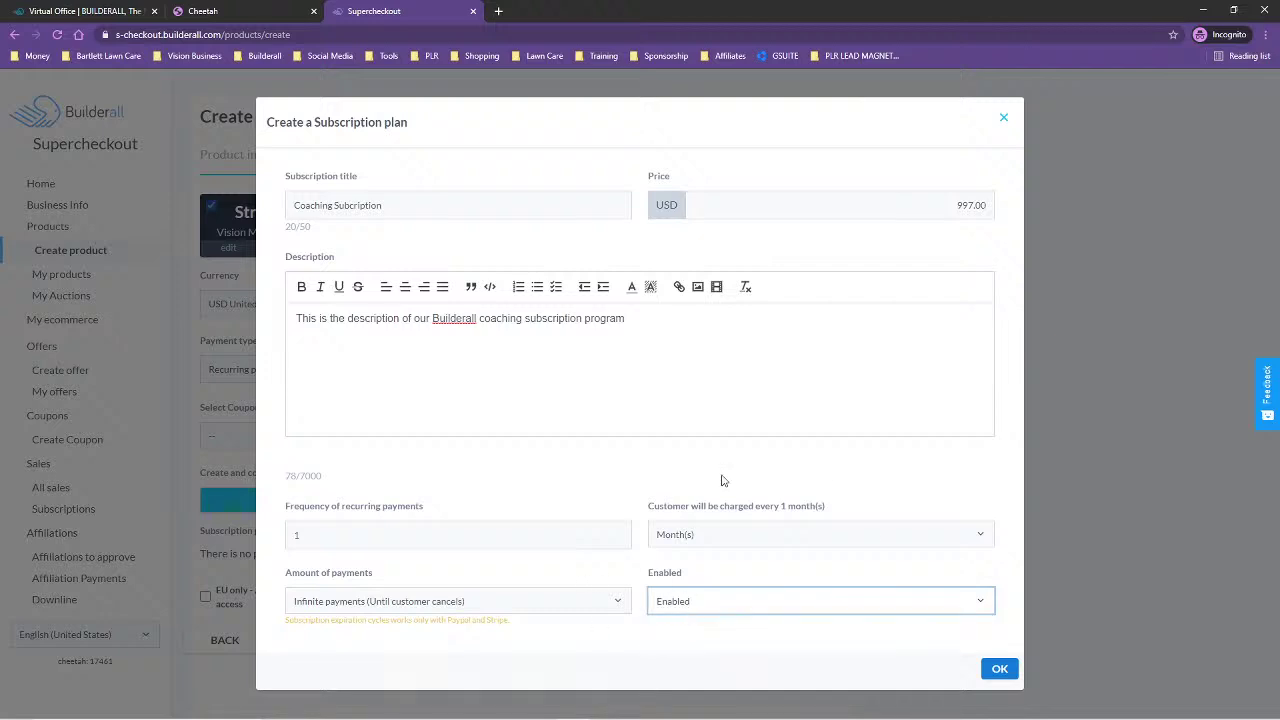
left_click(999, 671)
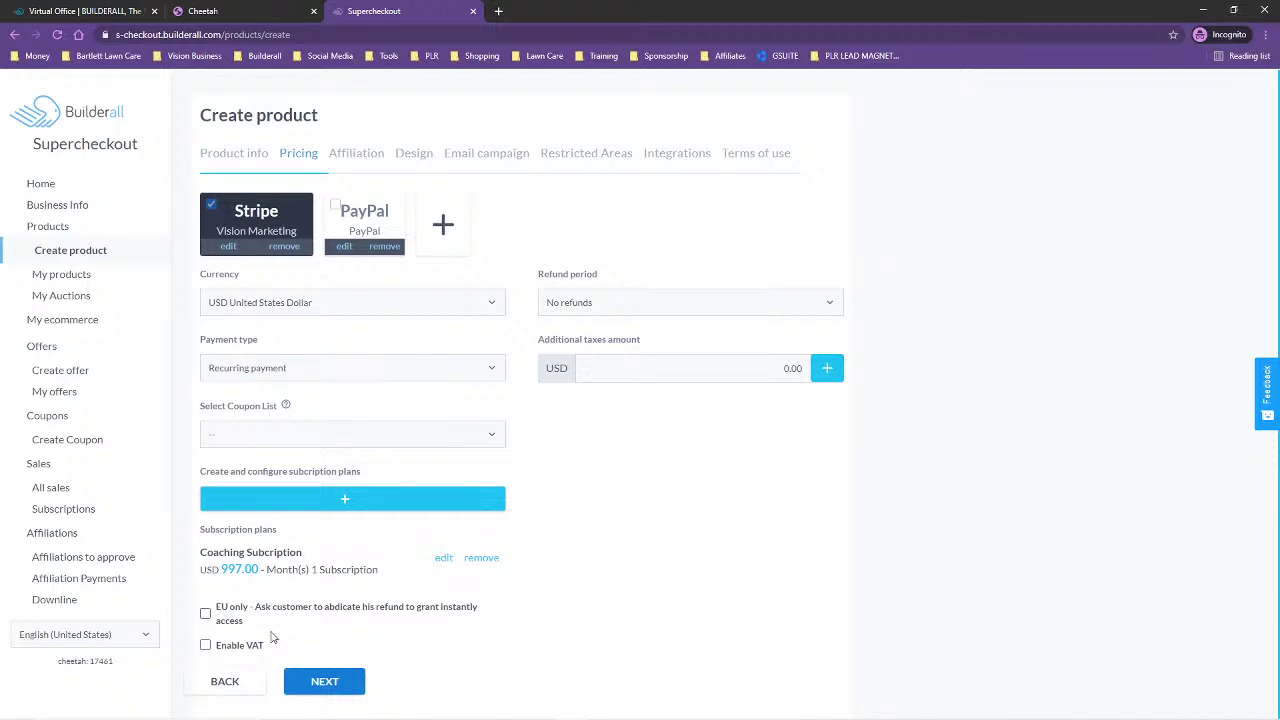
Continue past pricing and affiliation, leaving affiliation disabled, and set the Thank You/Upsell page to LOGIN.
left_click(325, 684)
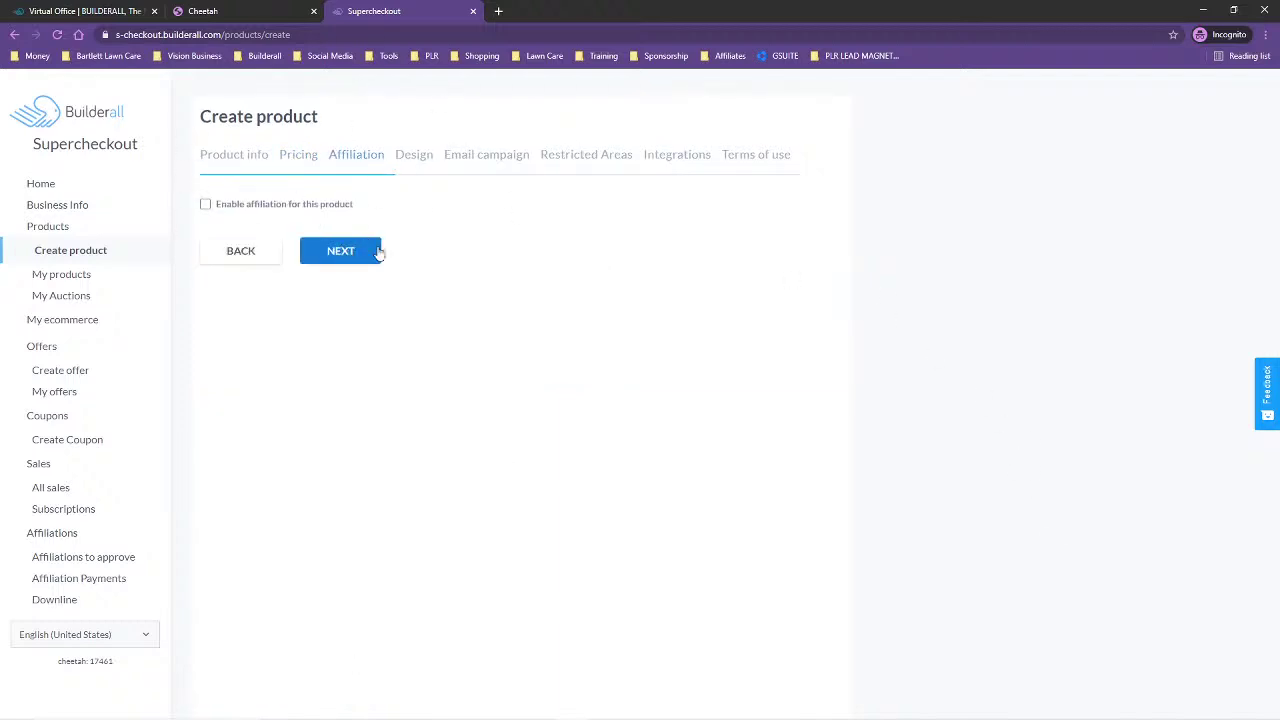
left_click(346, 250)
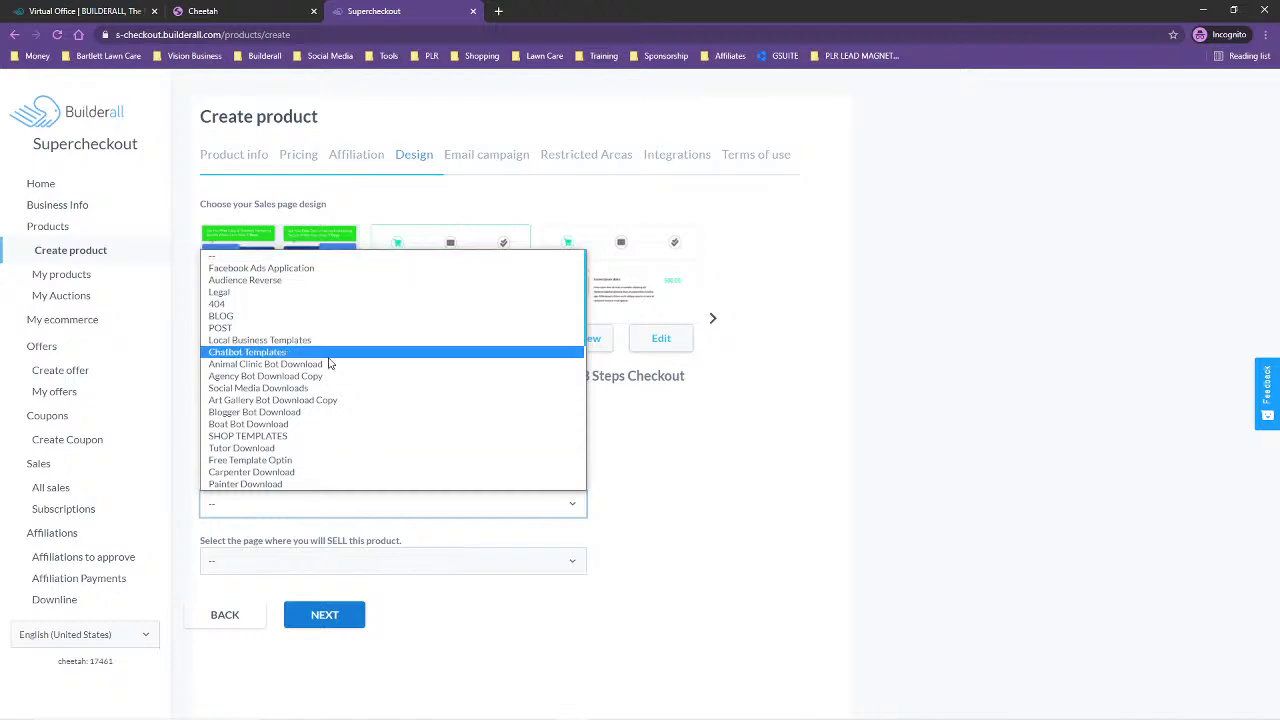
scroll(328, 443, "down", 5)
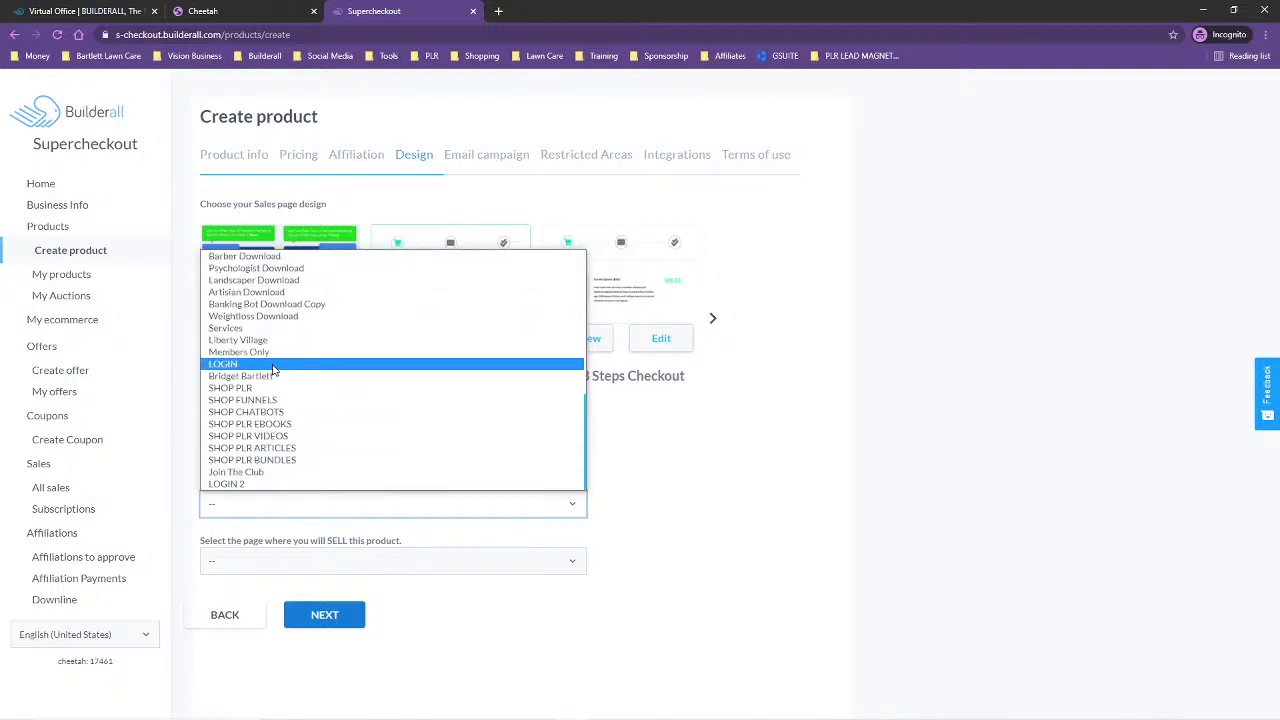
left_click(508, 596)
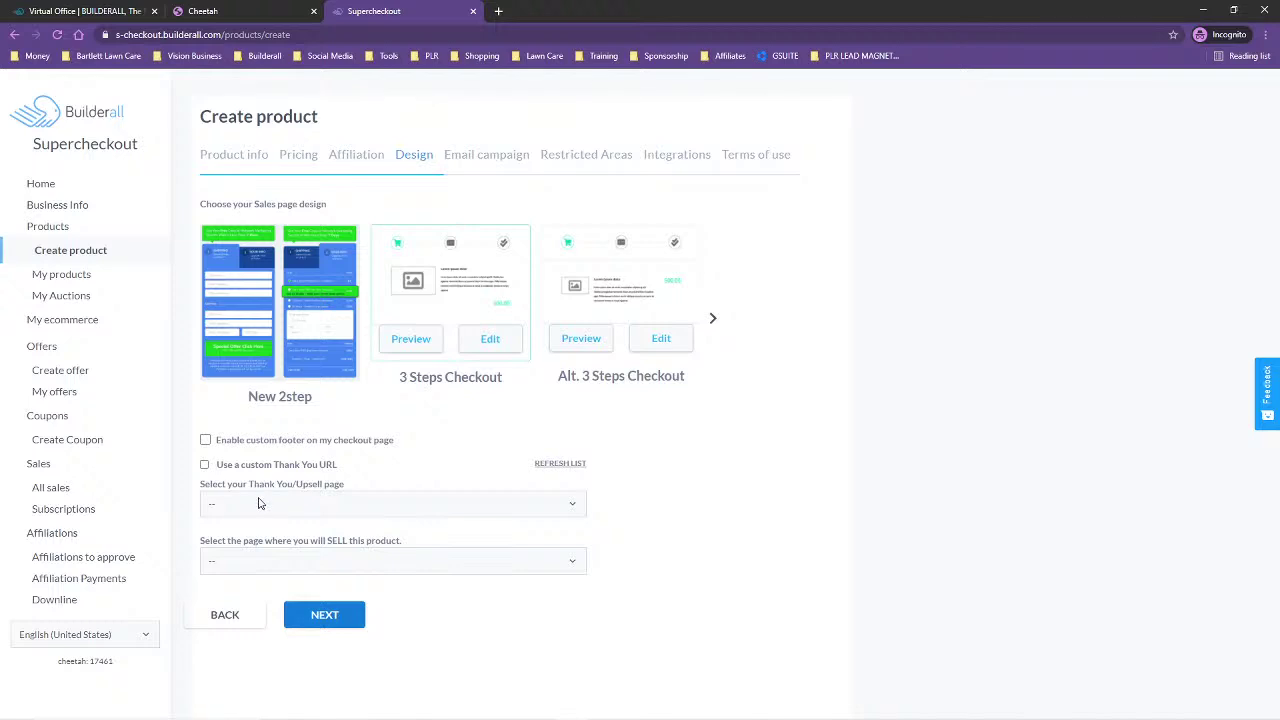
left_click(258, 504)
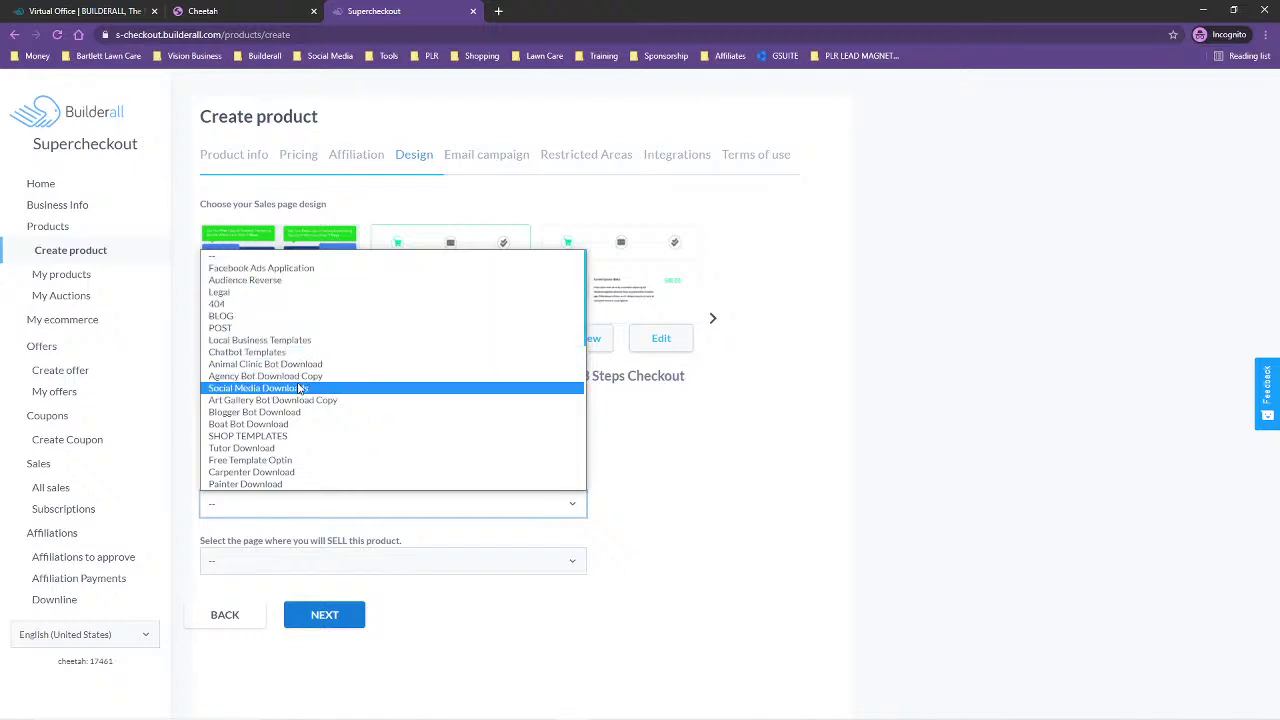
scroll(300, 440, "down", 3)
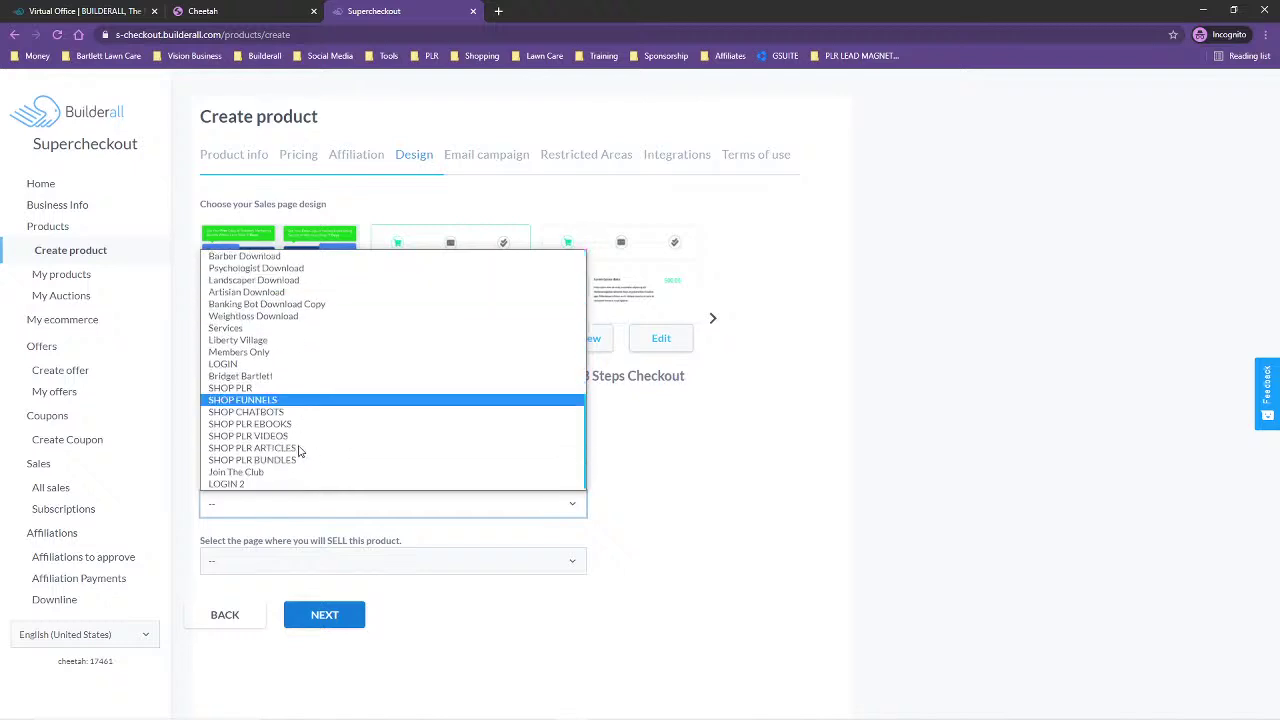
left_click(241, 366)
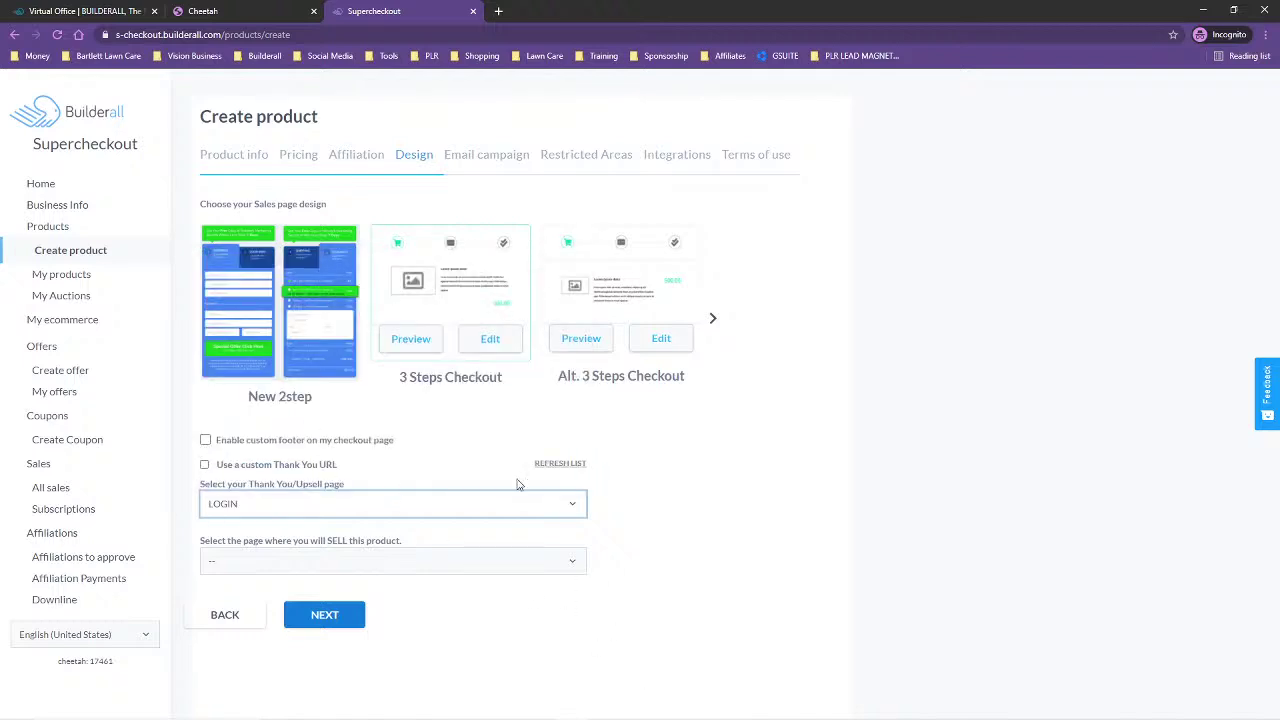
Set the page where the product is sold to the one bearing a person's name, and continue to the email campaign settings.
left_click(540, 562)
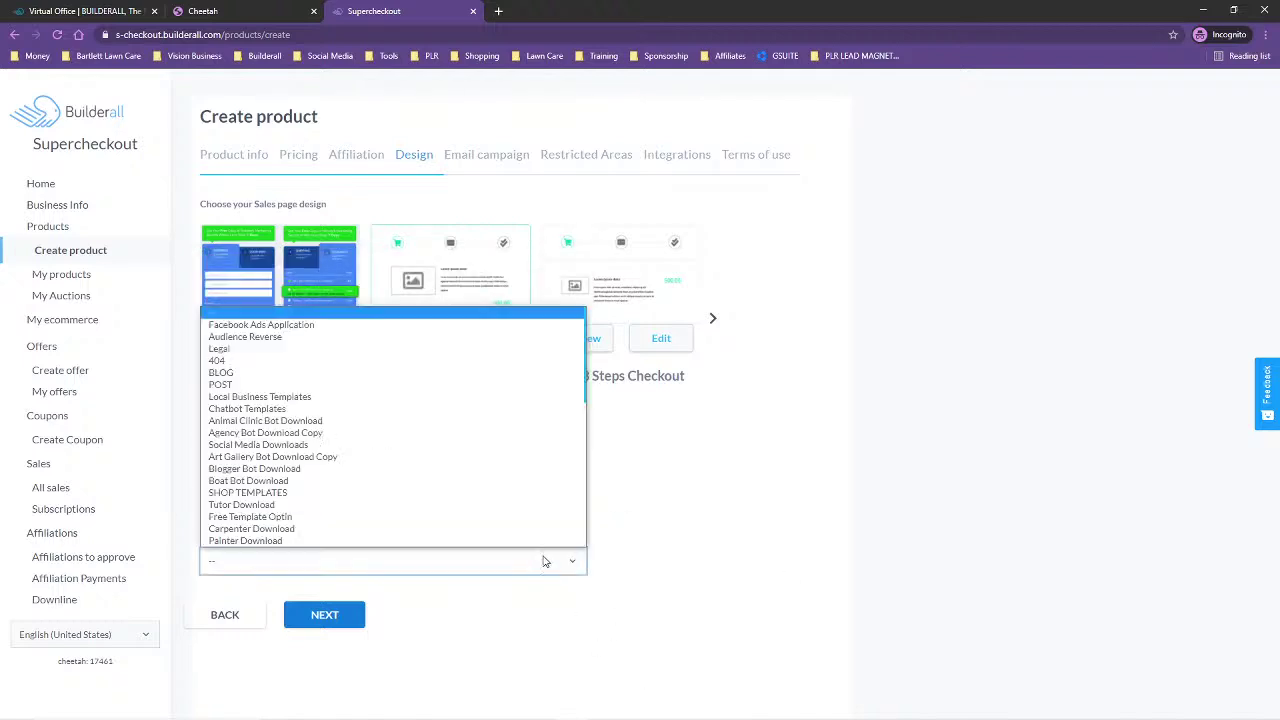
scroll(354, 486, "down", 5)
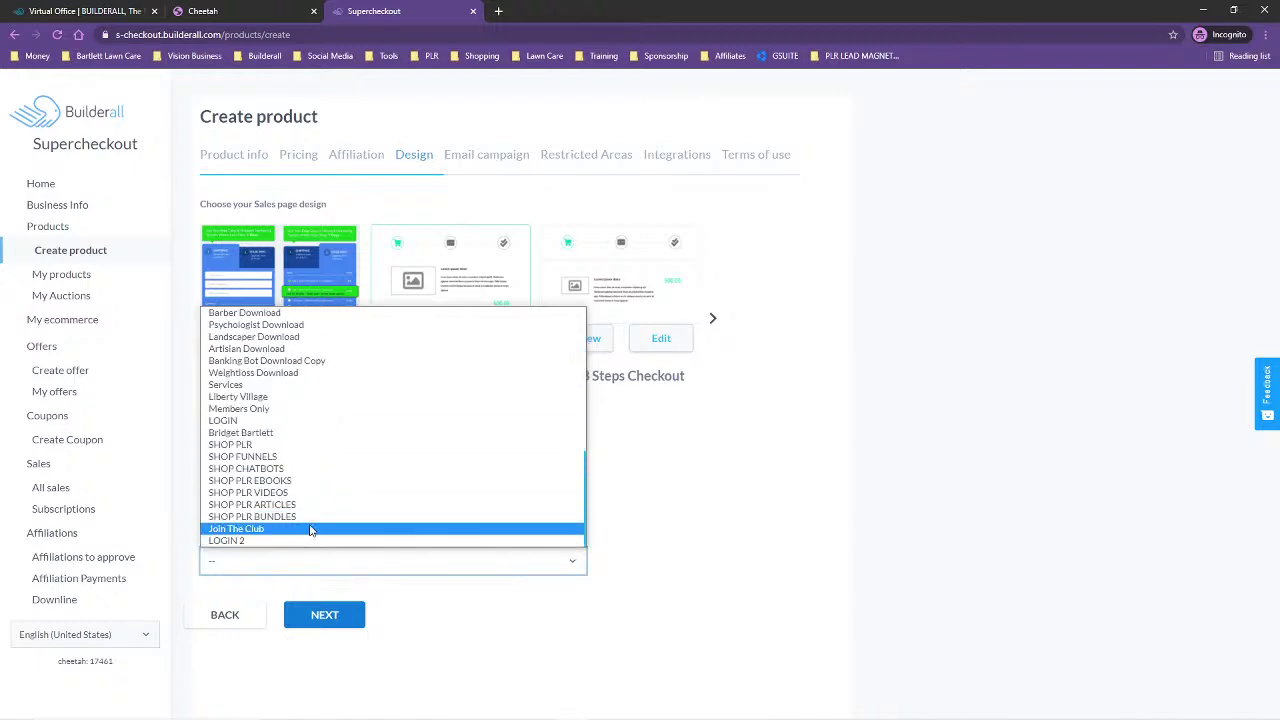
left_click(280, 433)
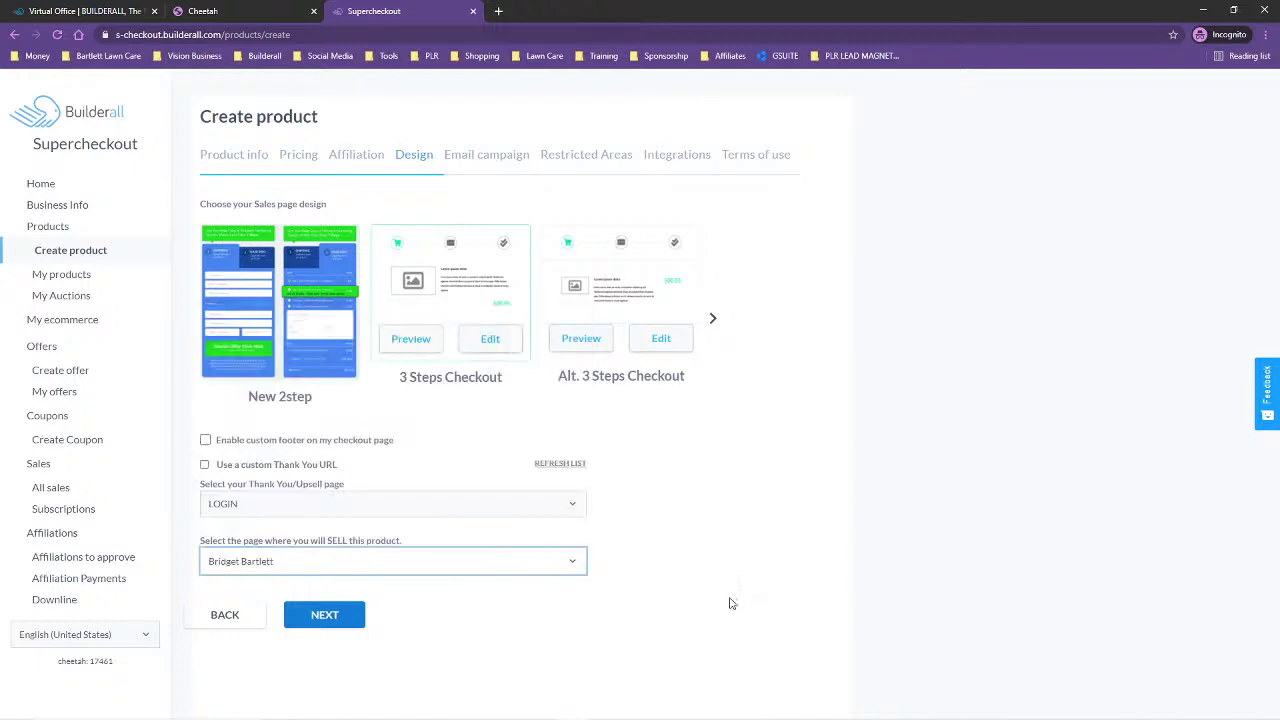
left_click(327, 614)
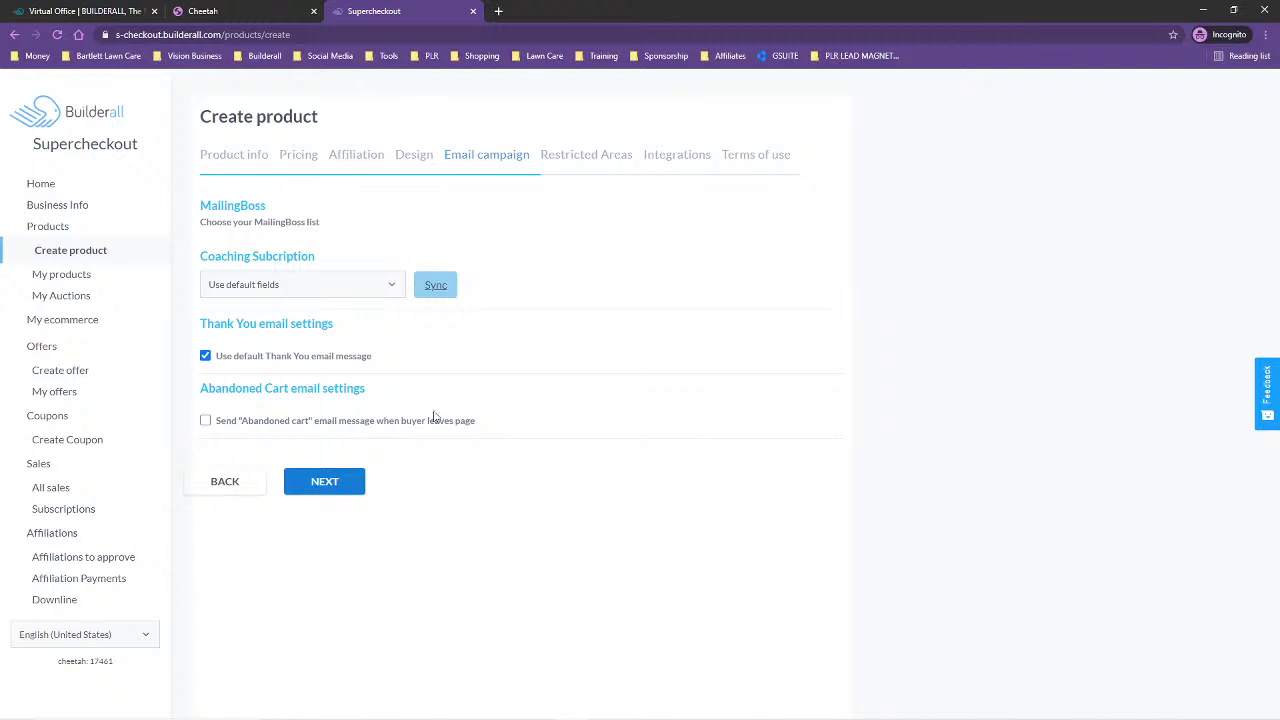
Keep the default email campaign, restricted areas and integrations settings, and continue to the terms of use.
left_click(321, 486)
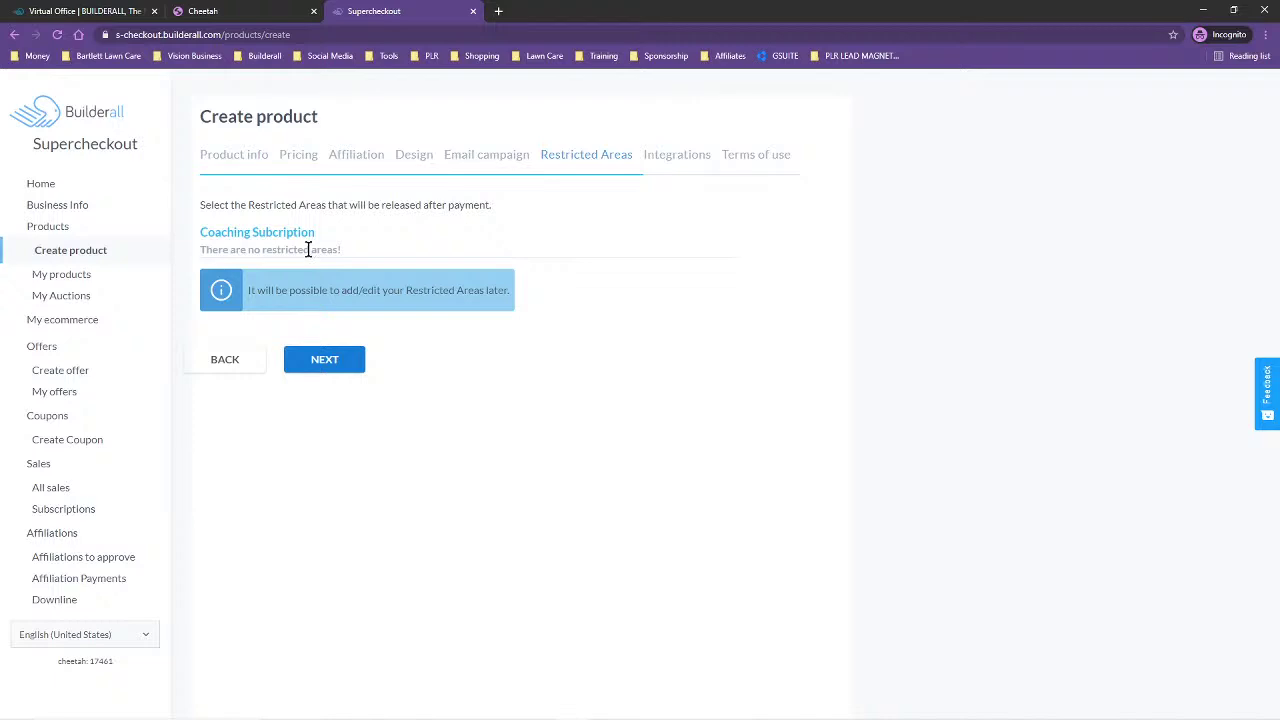
left_click(330, 362)
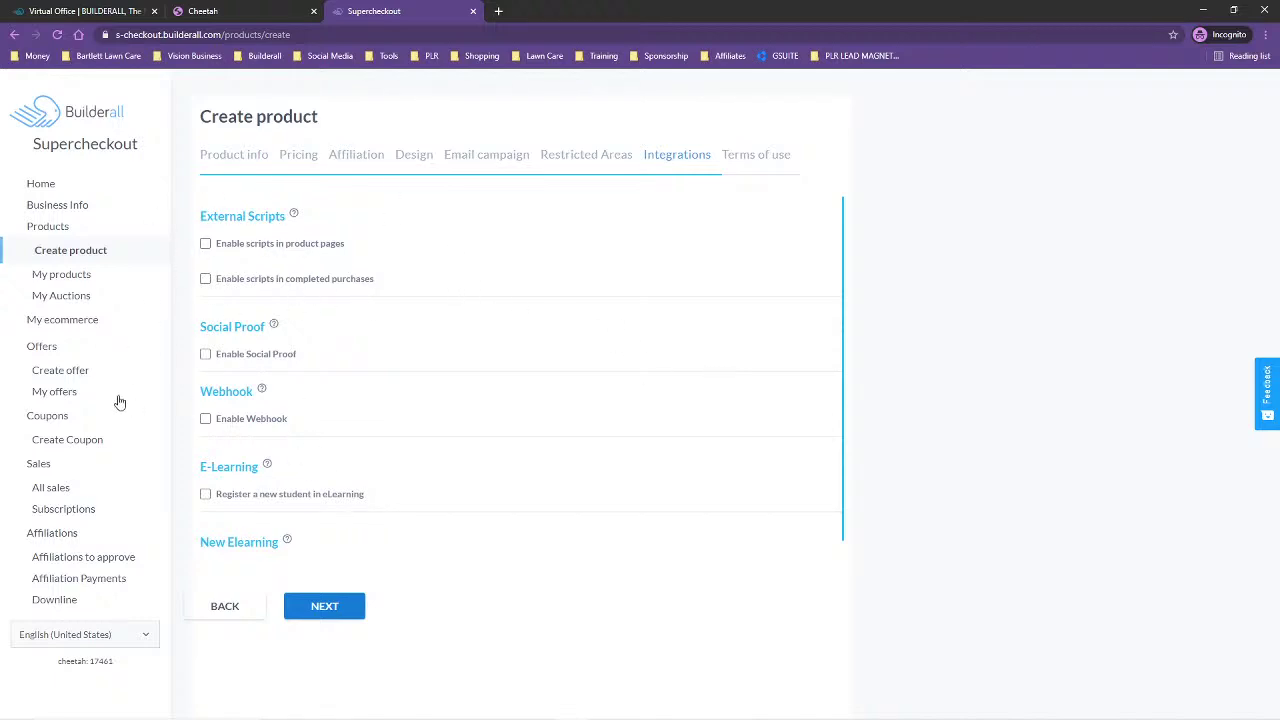
scroll(434, 503, "down", 1)
left_click(325, 606)
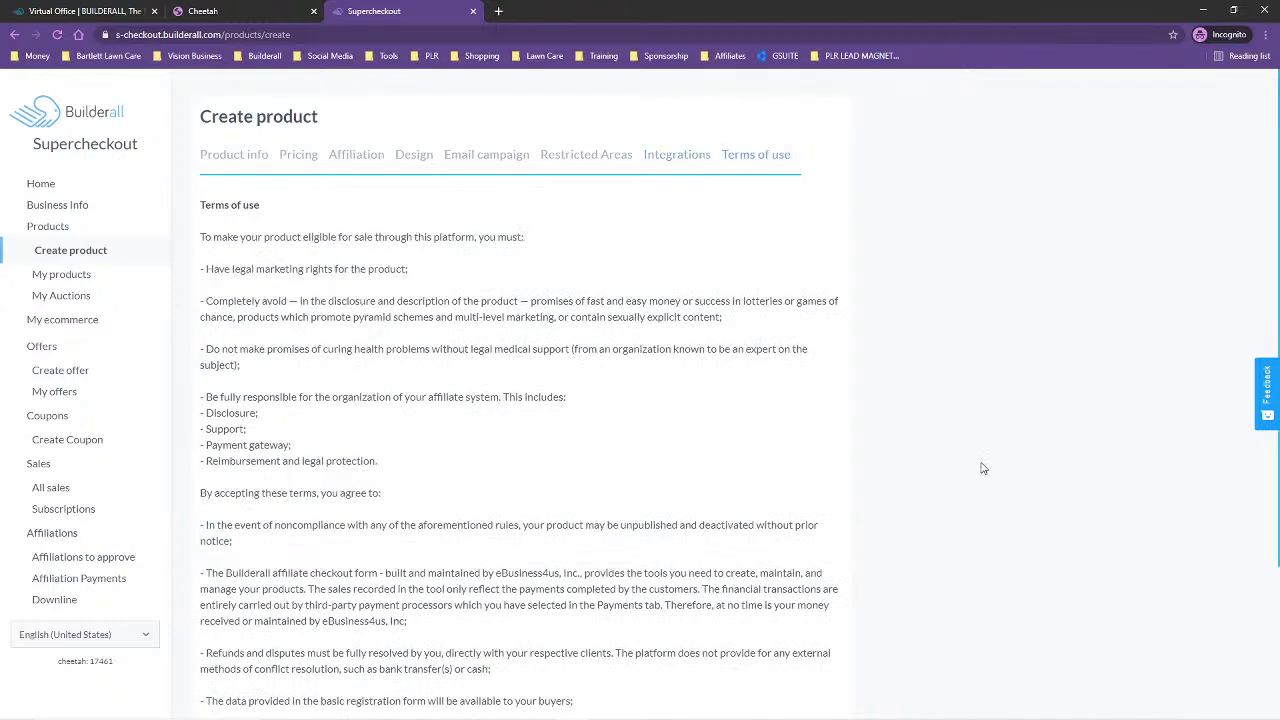
Accept the Terms and Conditions and create the product.
scroll(414, 451, "down", 3)
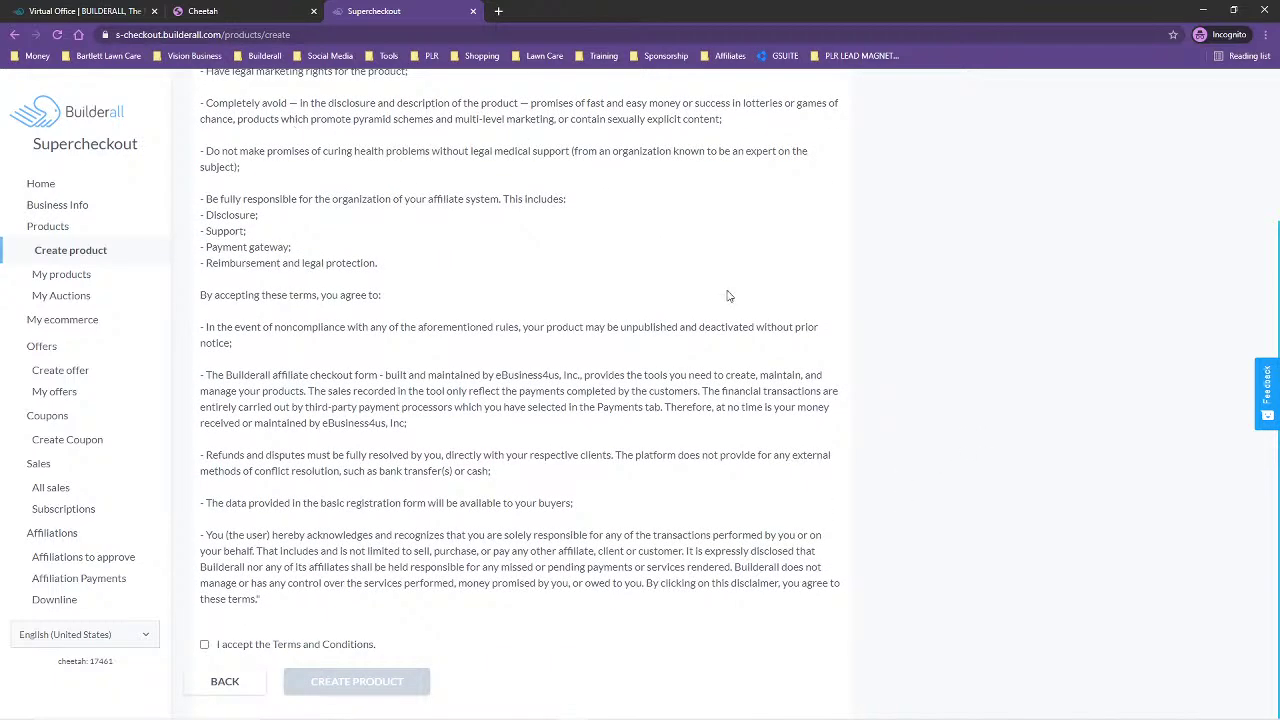
left_click(205, 645)
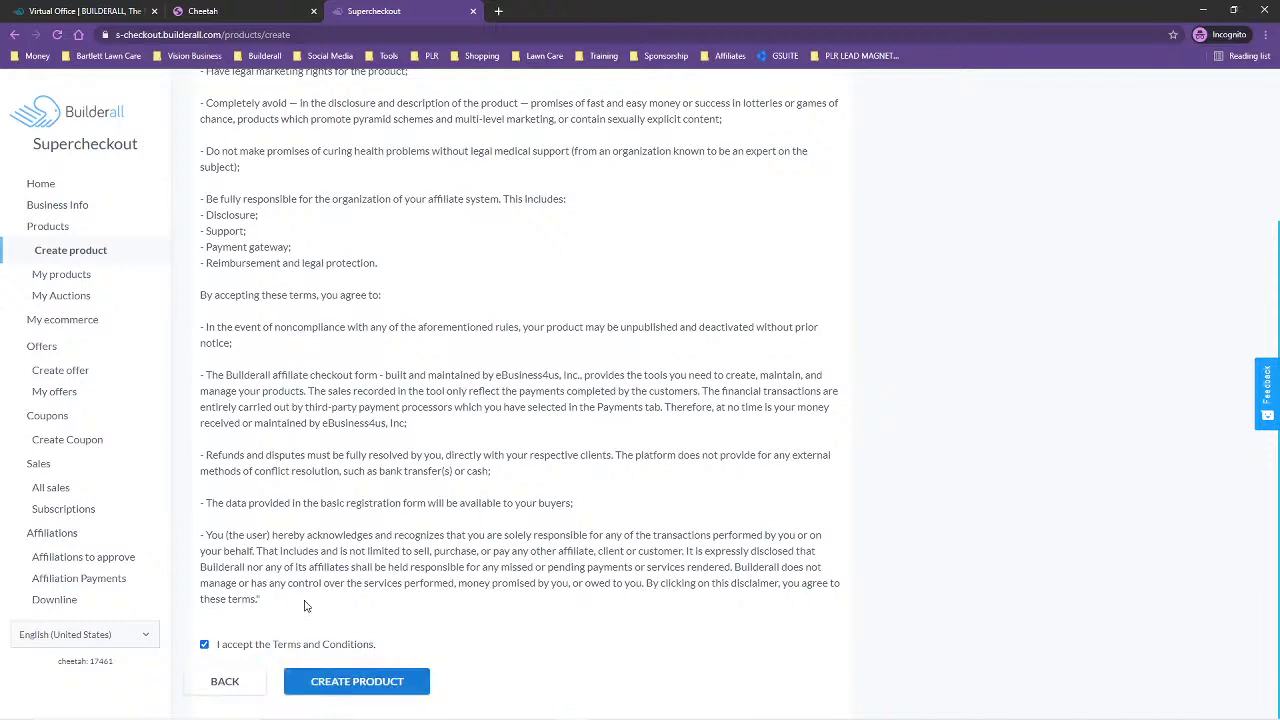
left_click(368, 690)
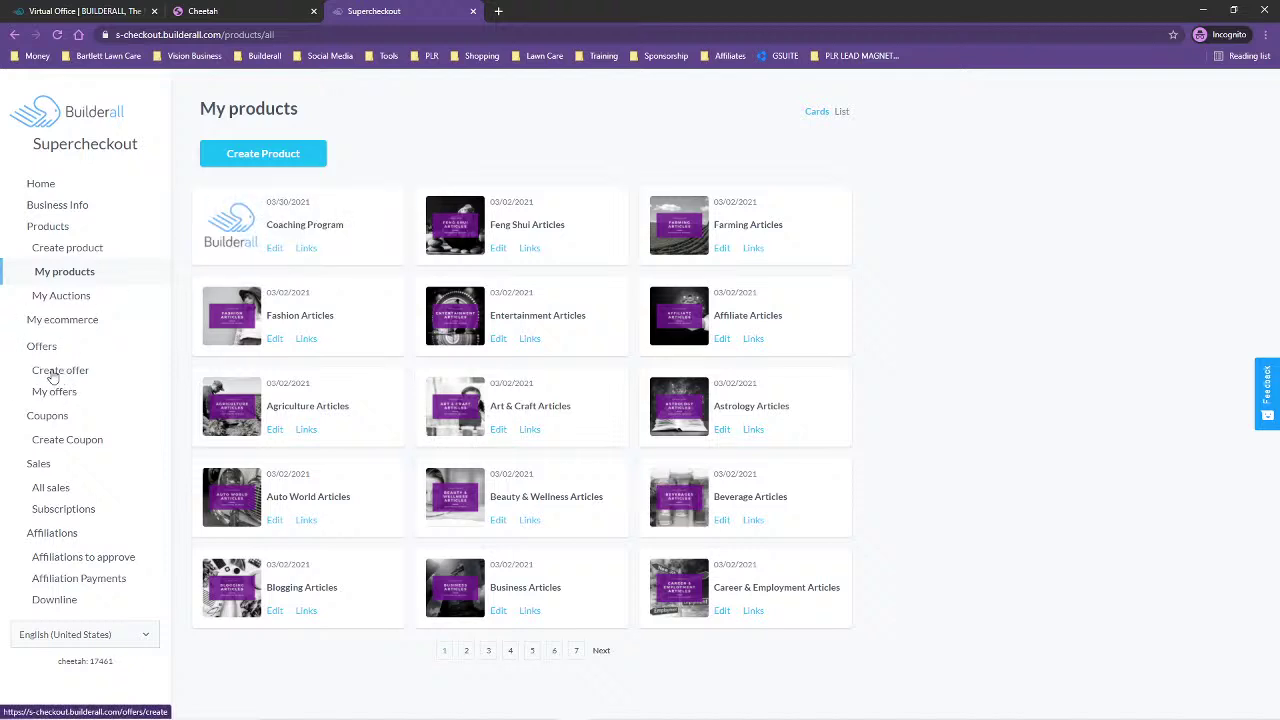
Start a new offer and name it "$1 Trail For 30 Days".
left_click(52, 376)
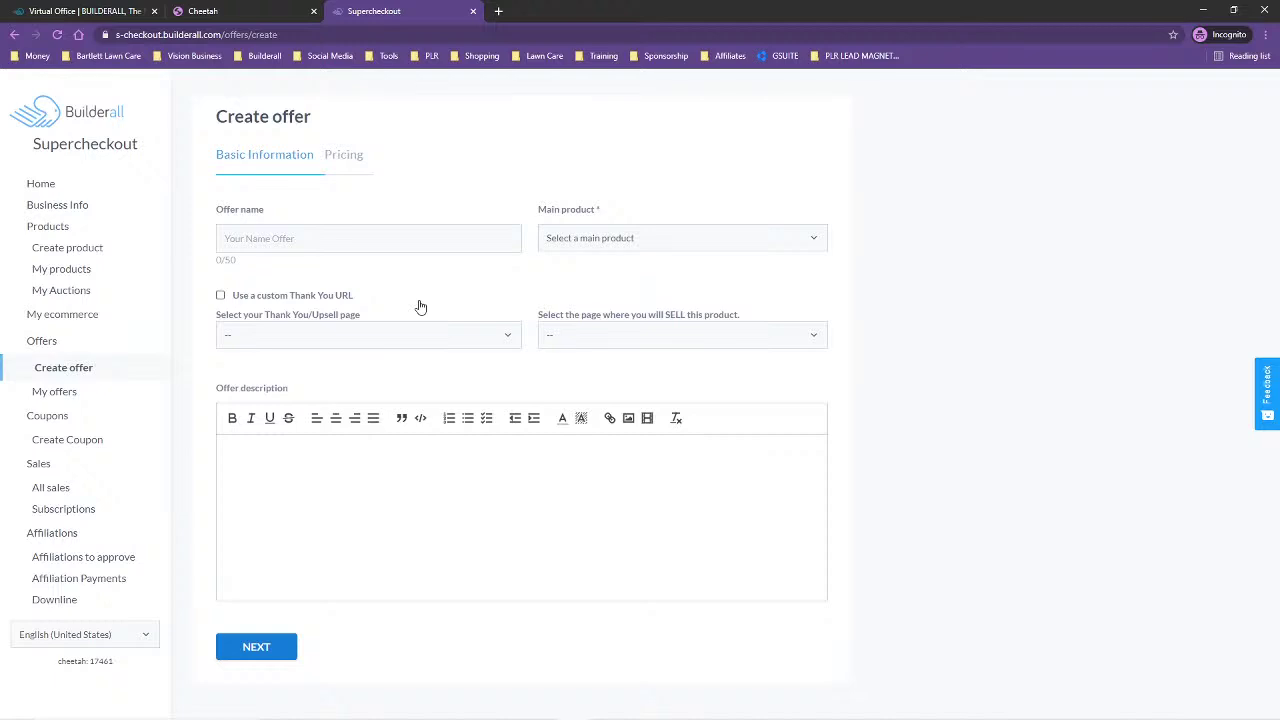
left_click(314, 229)
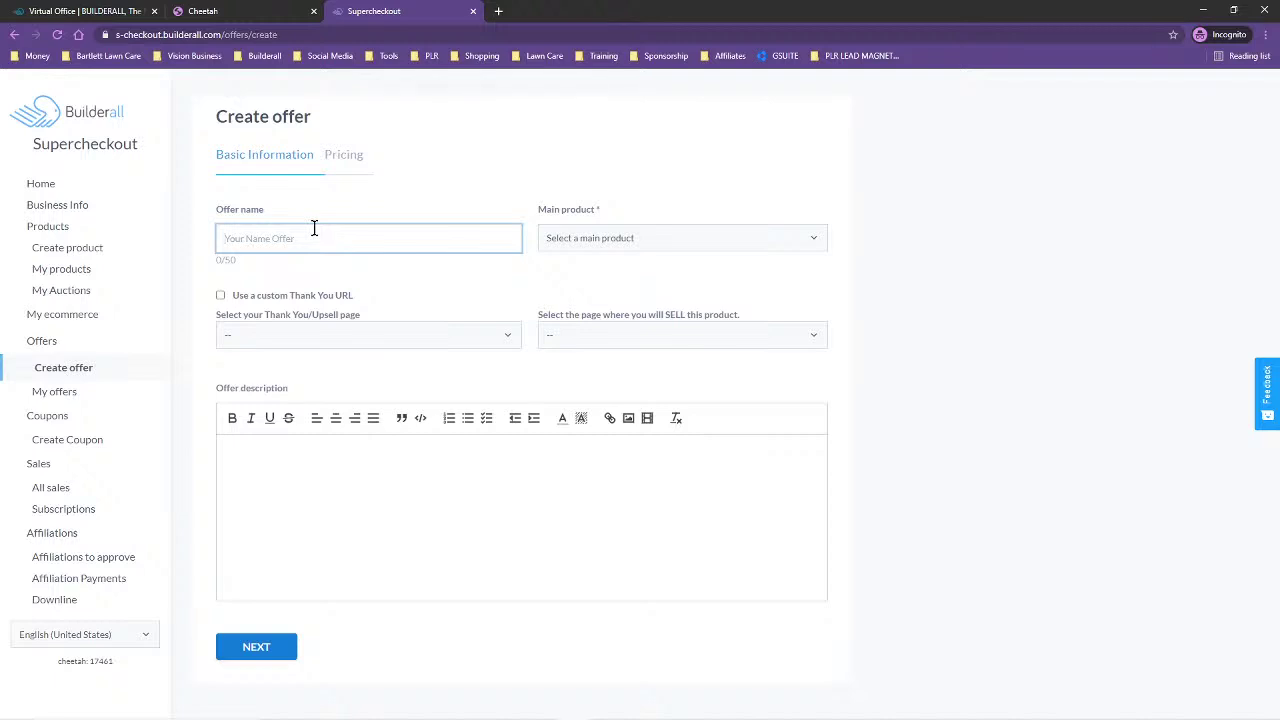
type("$1 Trall For 30 Days")
Set the offer's main product to Coaching Program.
left_click(631, 240)
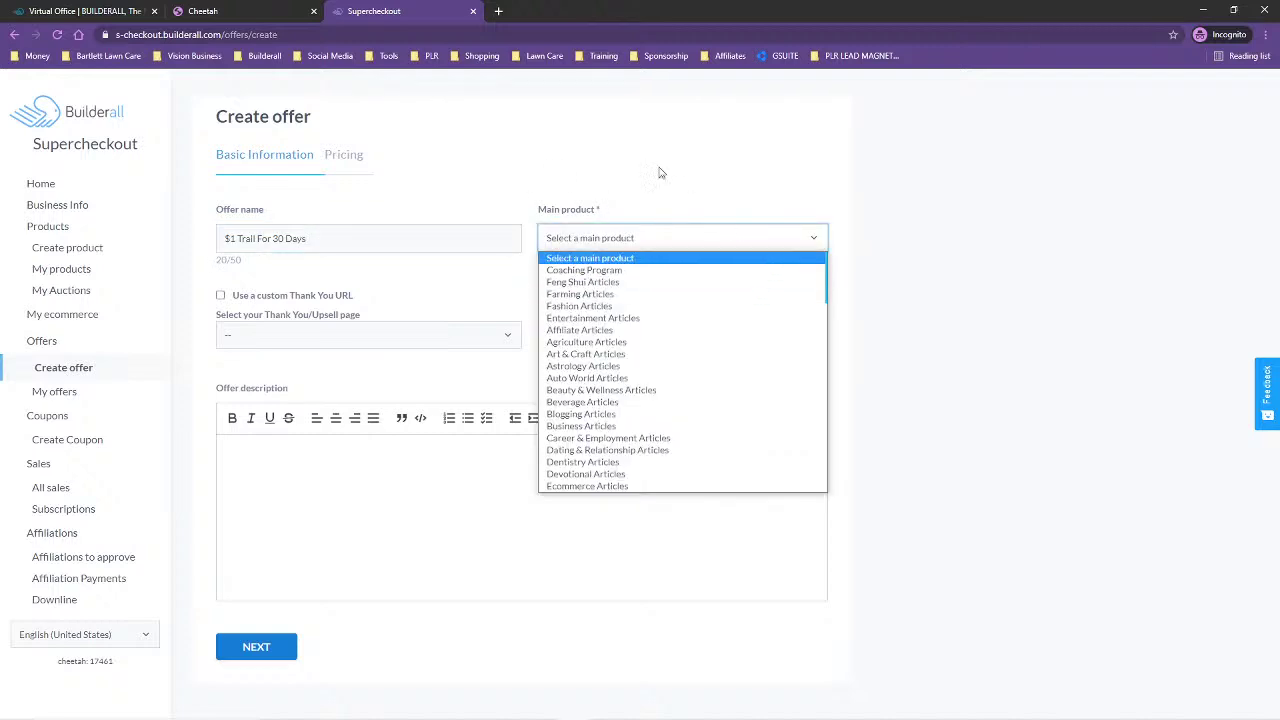
scroll(656, 333, "down", 10)
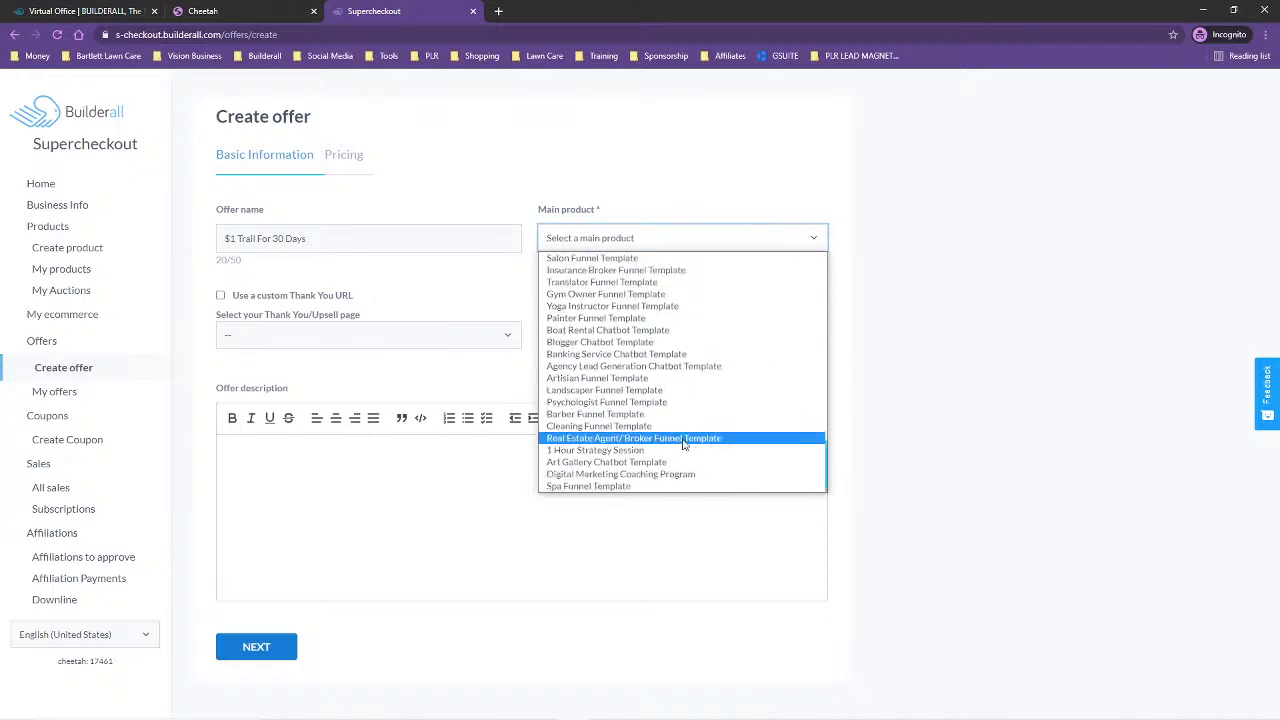
scroll(666, 449, "up", 10)
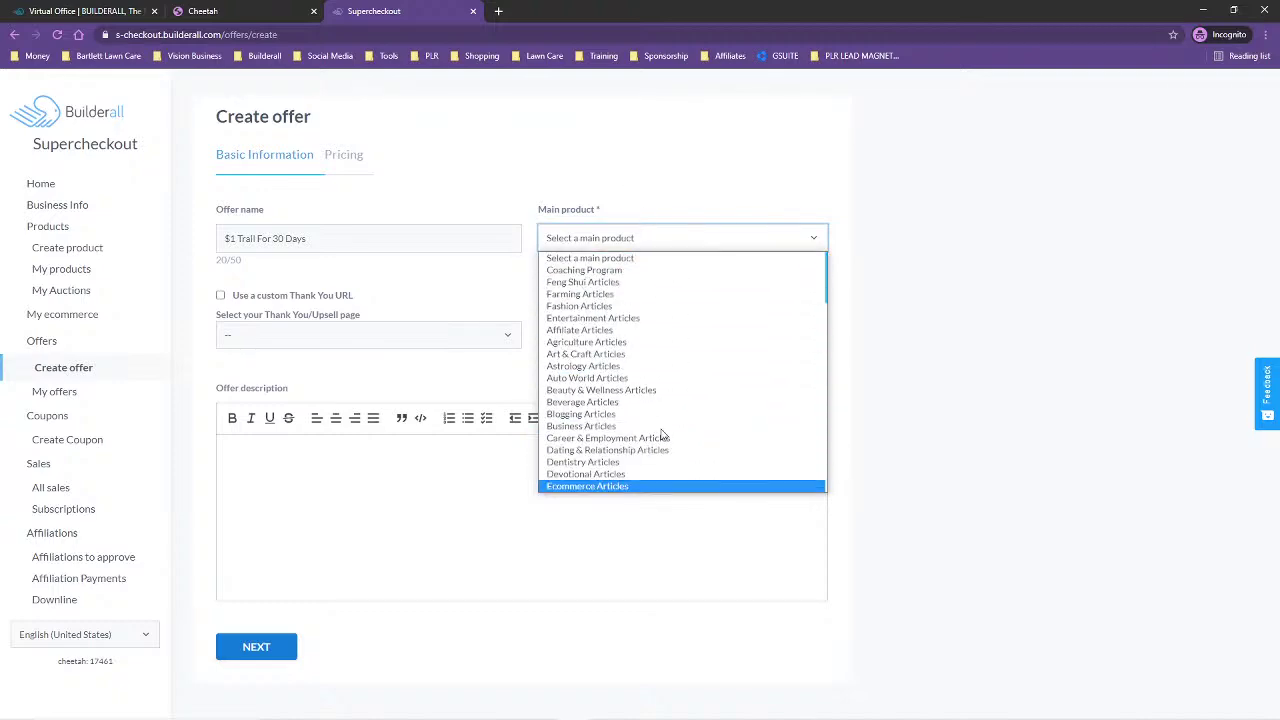
scroll(680, 420, "down", 10)
scroll(695, 460, "up", 10)
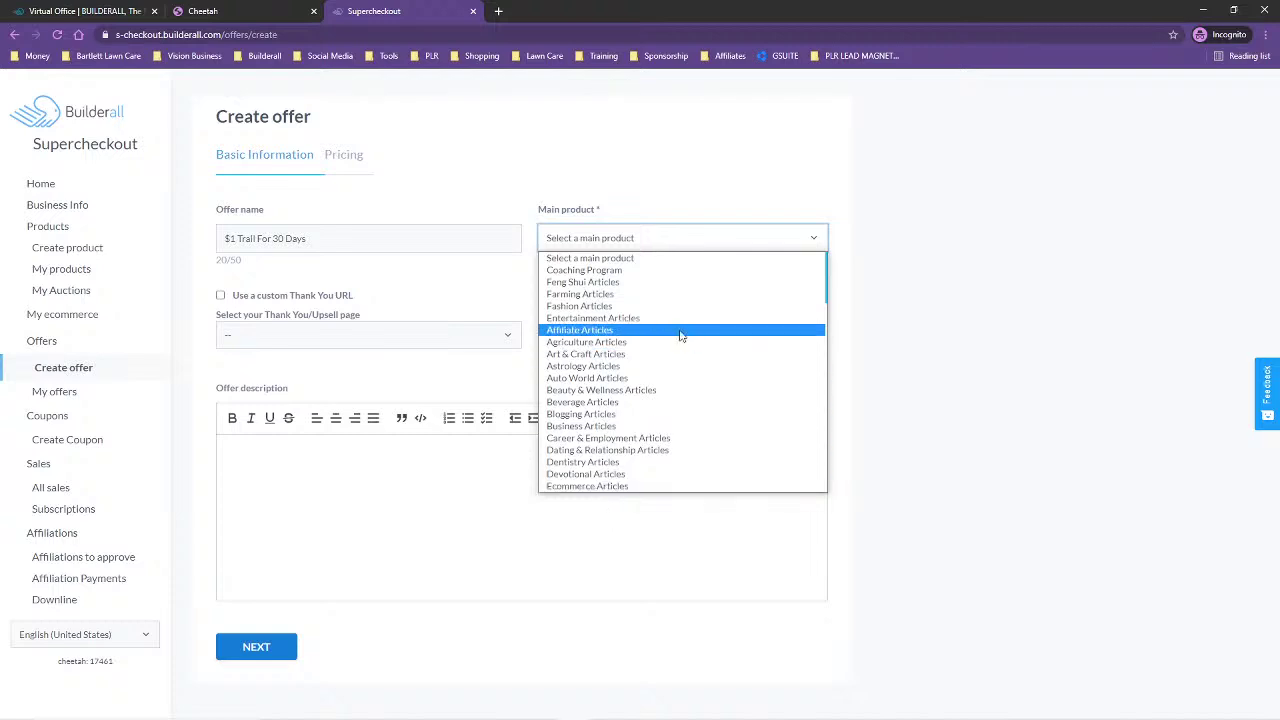
left_click(563, 271)
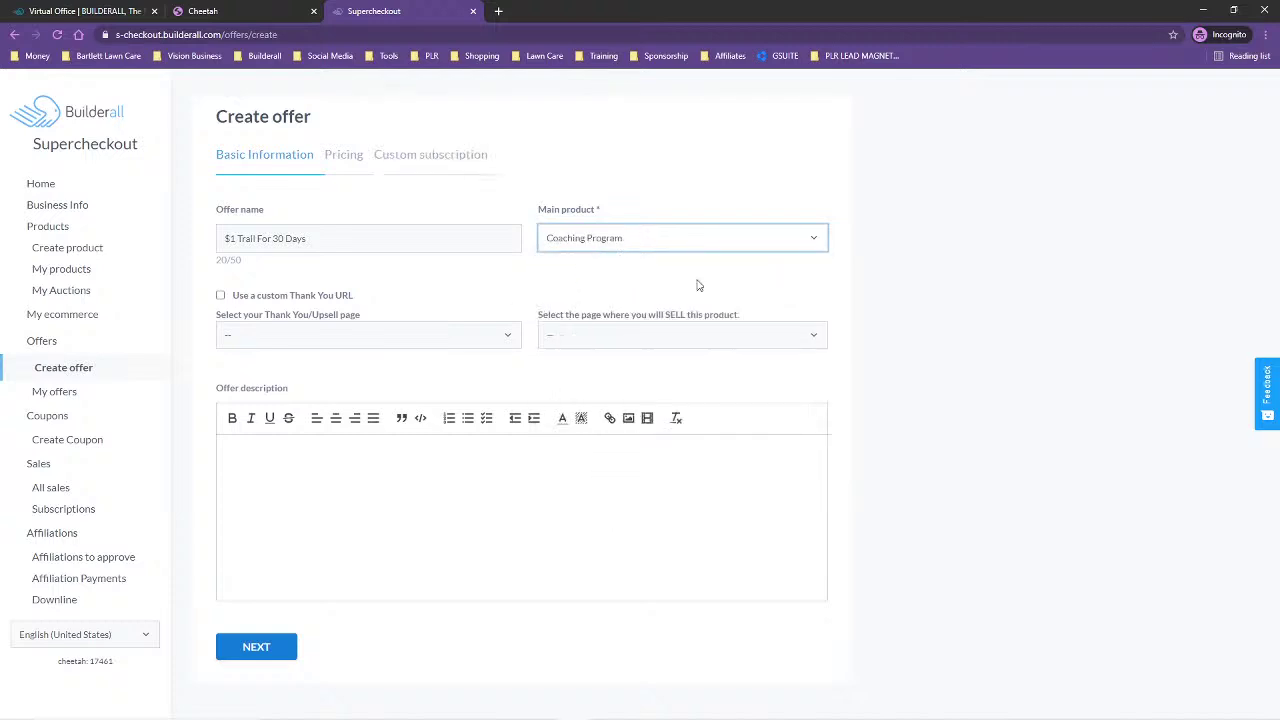
Set the Thank You/Upsell page to LOGIN and the page where the product is sold to the one bearing a person's name.
left_click(279, 335)
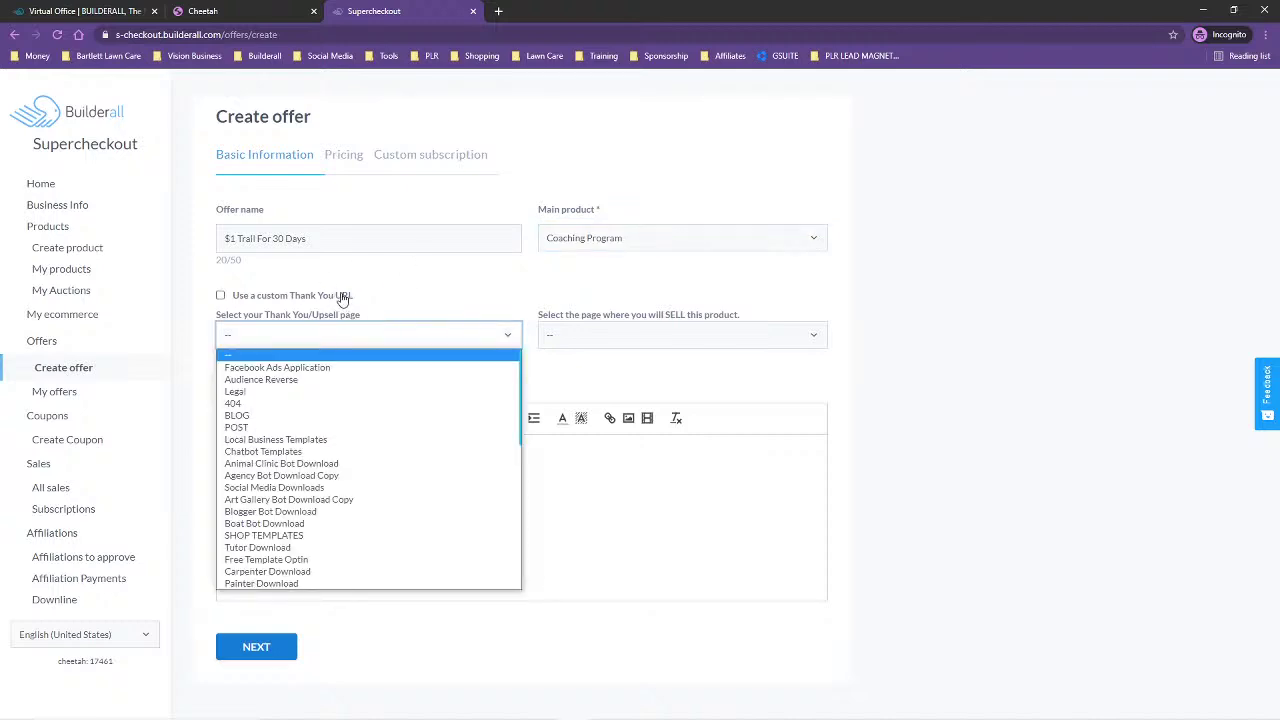
scroll(340, 551, "down", 5)
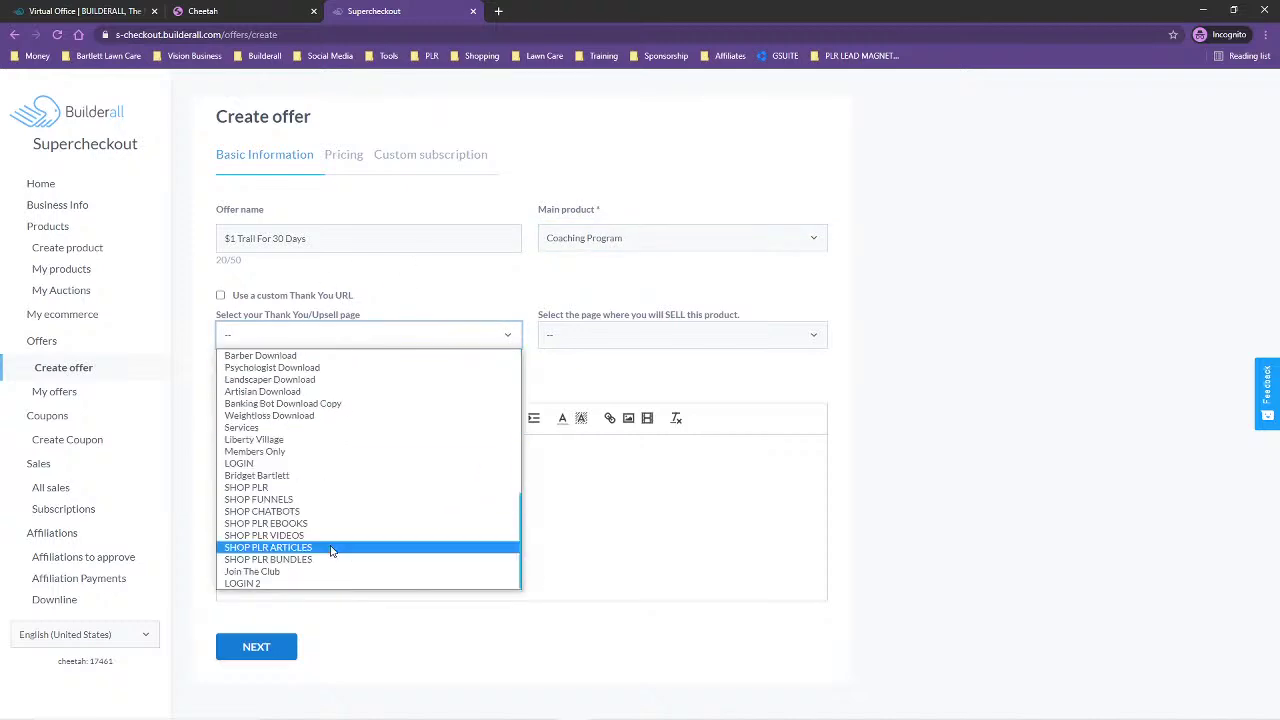
left_click(242, 465)
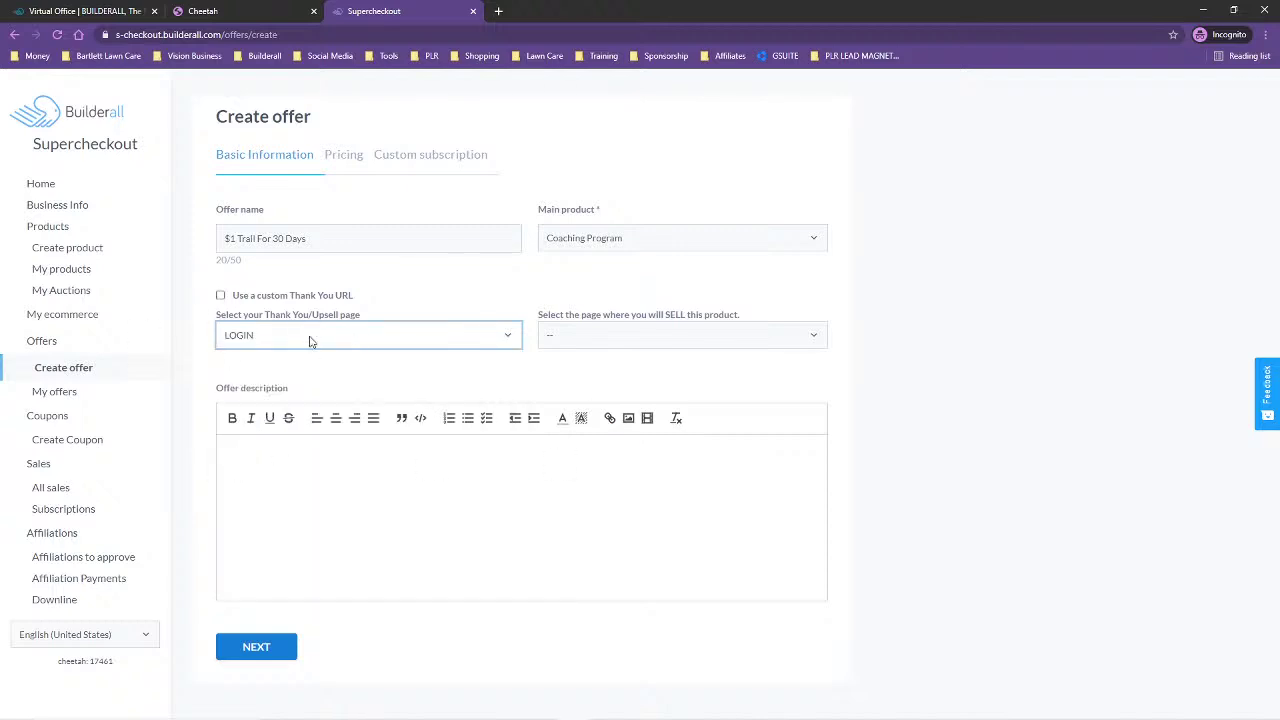
left_click(598, 340)
scroll(600, 411, "down", 4)
scroll(597, 414, "up", 3)
scroll(597, 414, "down", 3)
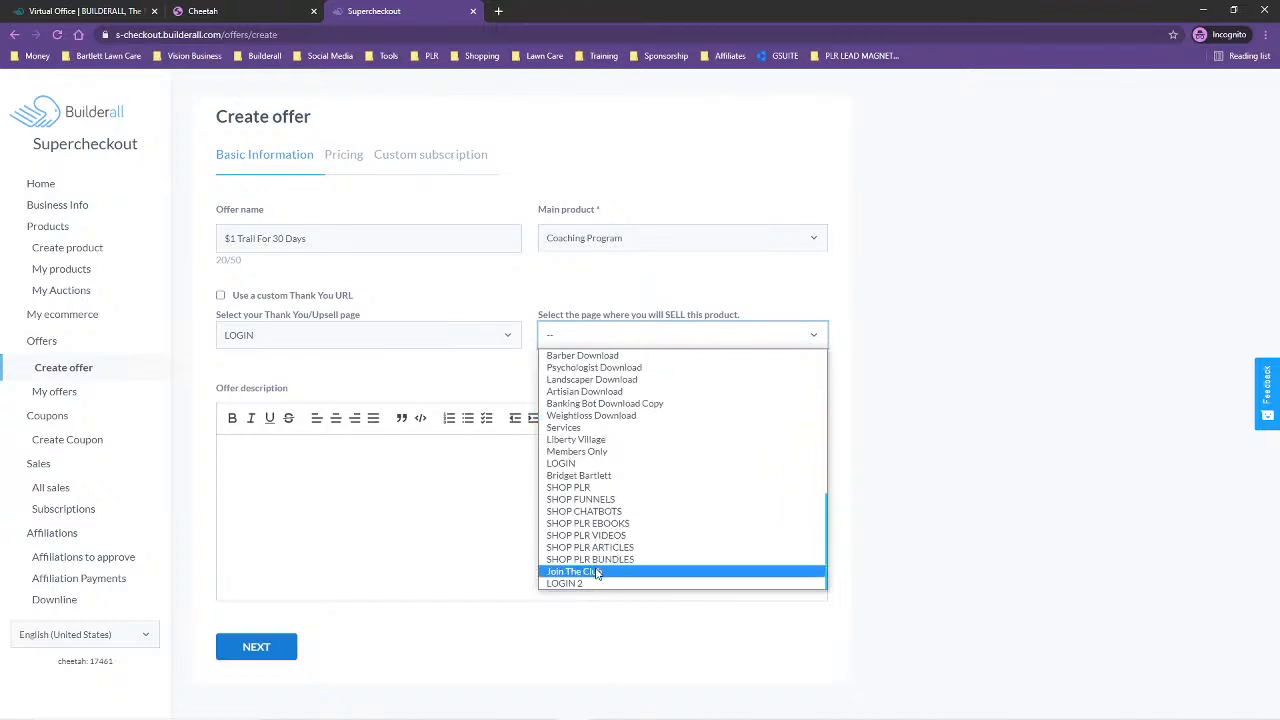
left_click(580, 476)
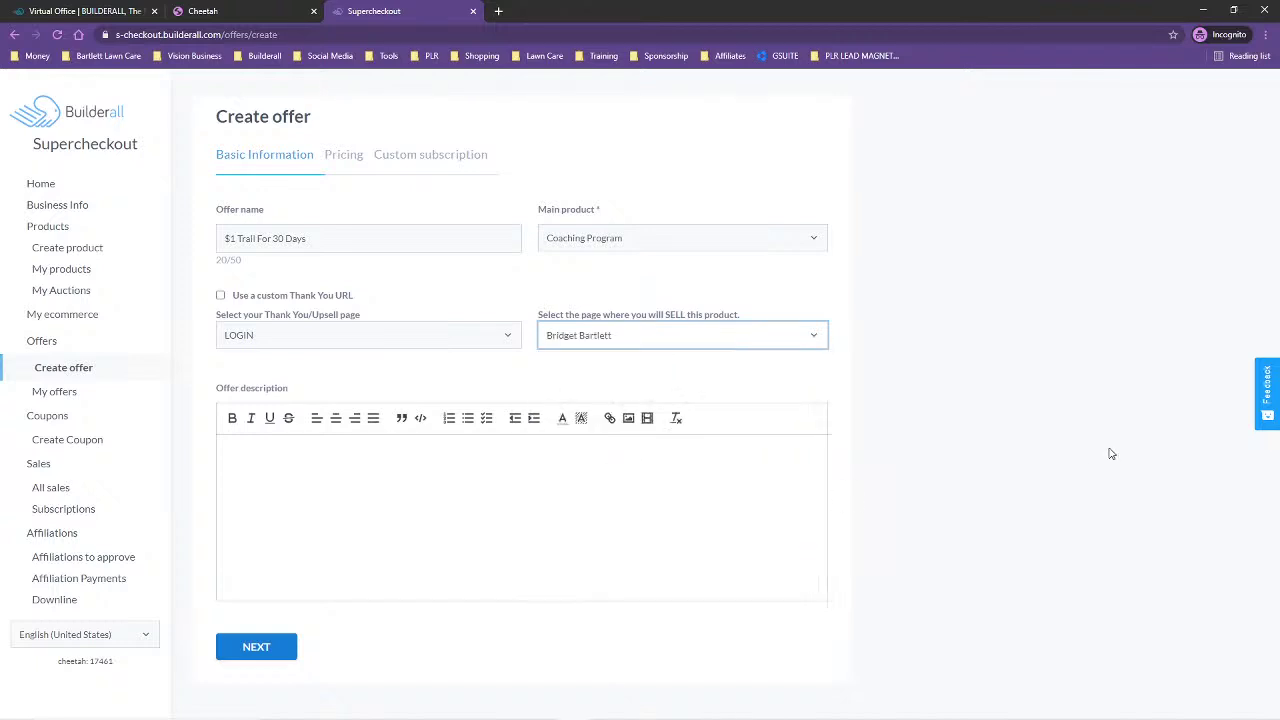
Enter the offer description "This is my Builderall 30 day trial for $1 description" and continue to pricing.
left_click(319, 463)
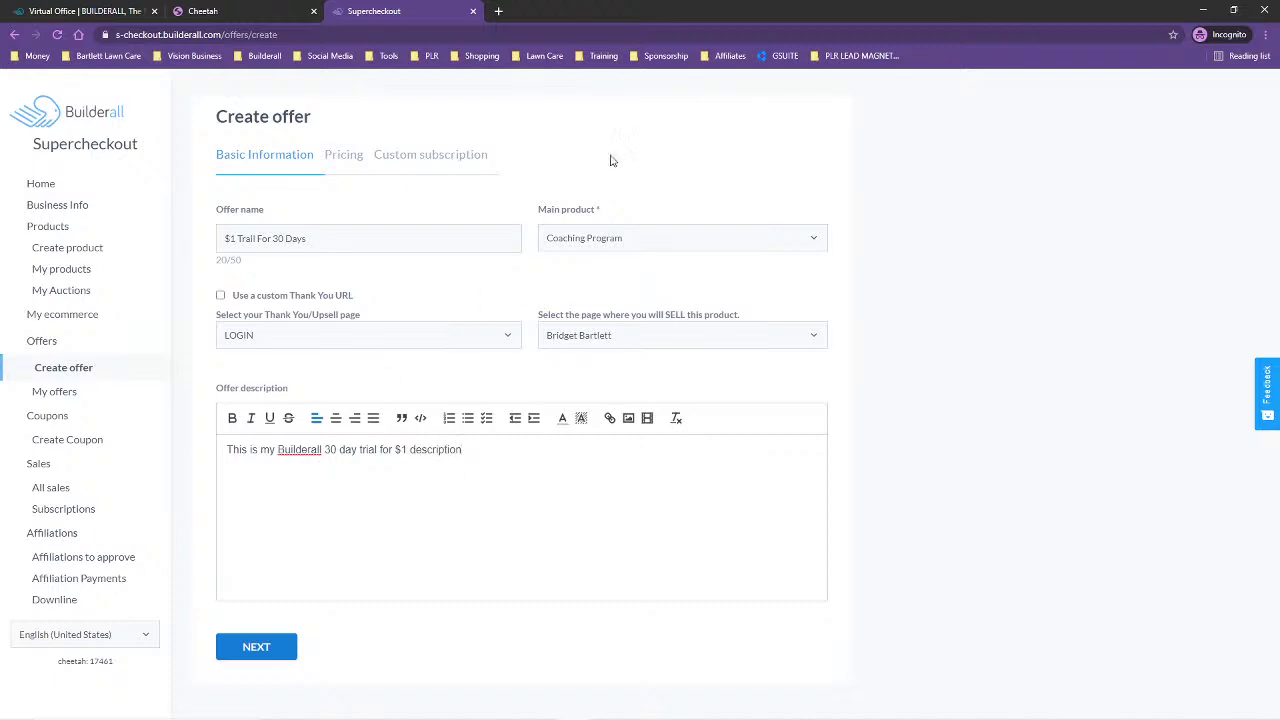
left_click(257, 647)
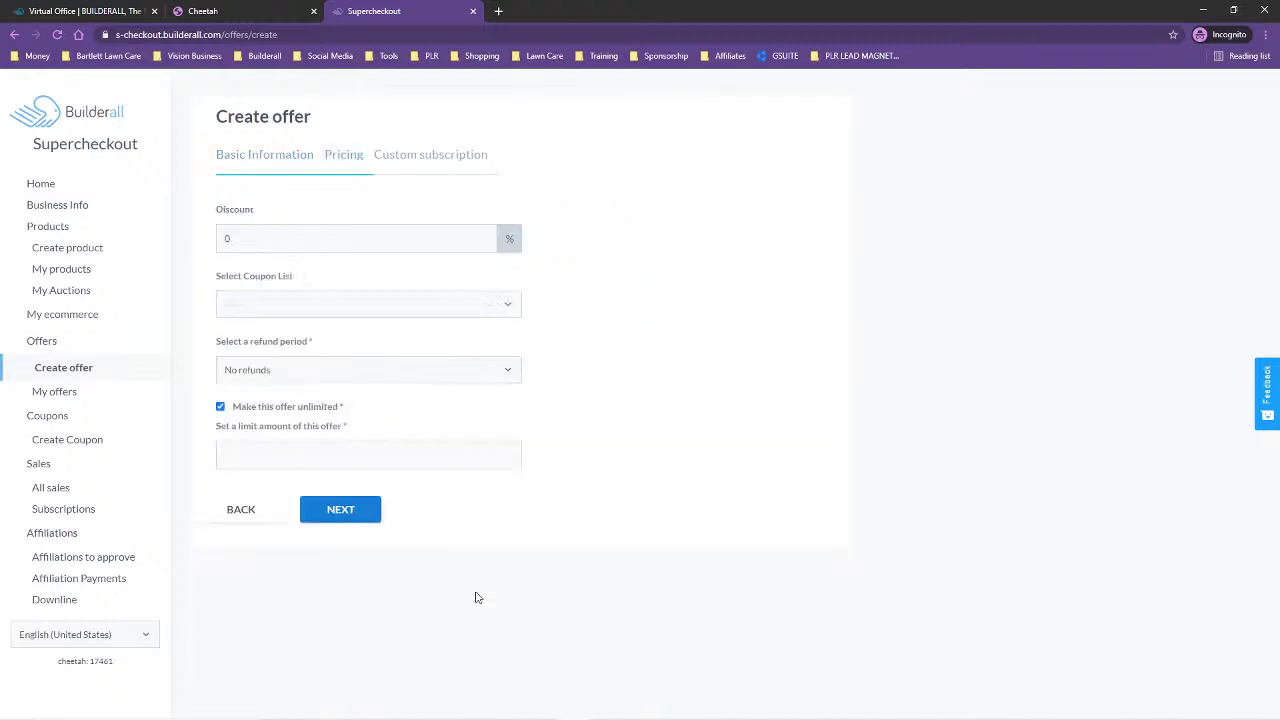
Keep the 0% discount, No refunds and unlimited offer settings, and continue to the custom subscription settings.
left_click(267, 237)
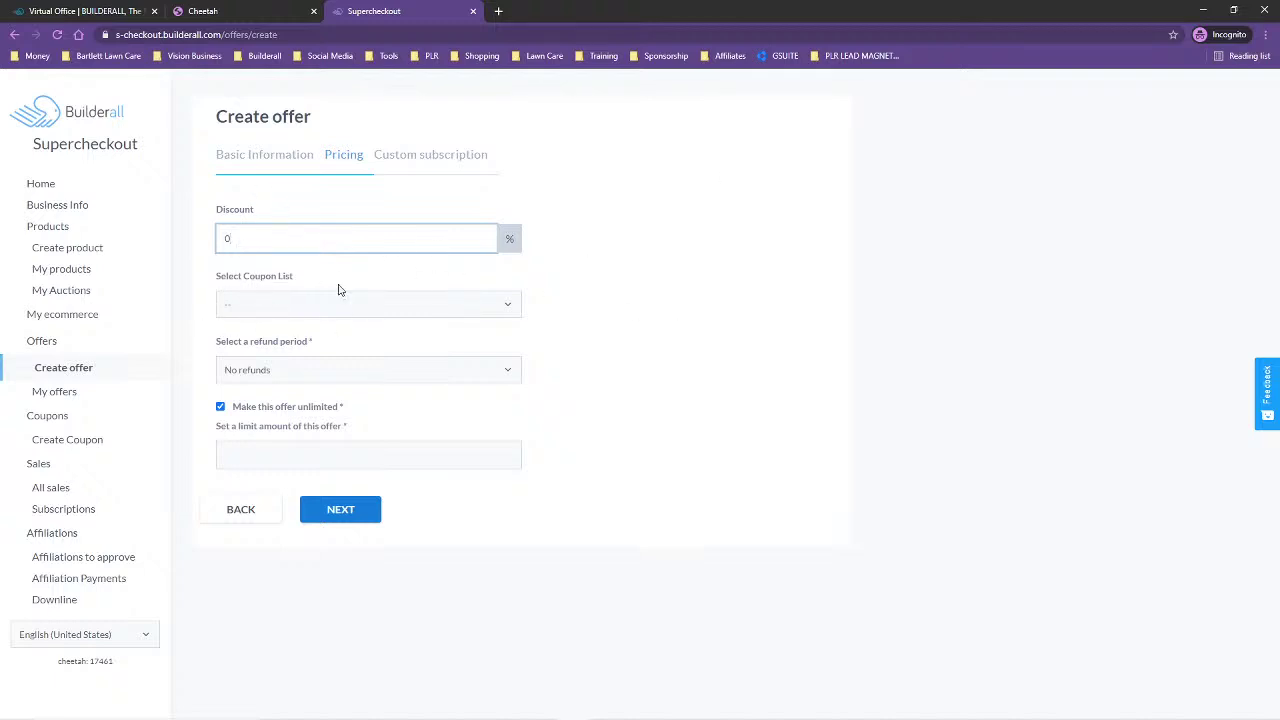
left_click(257, 372)
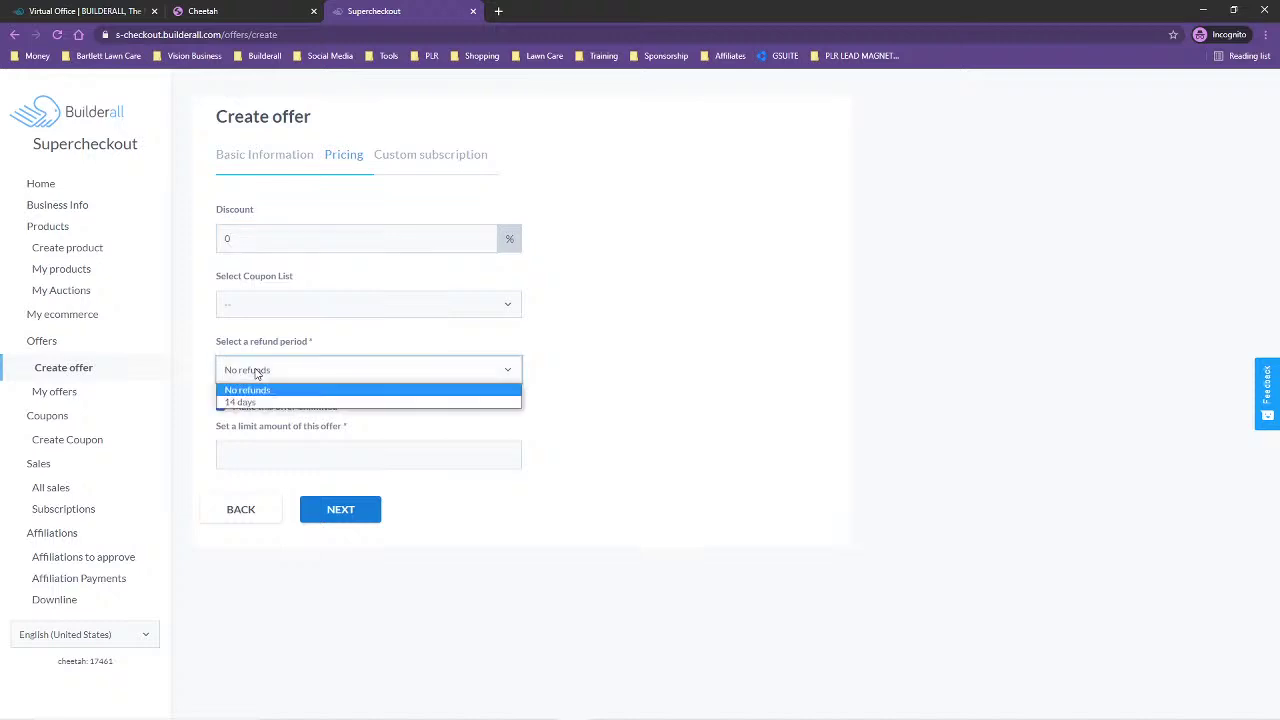
left_click(650, 338)
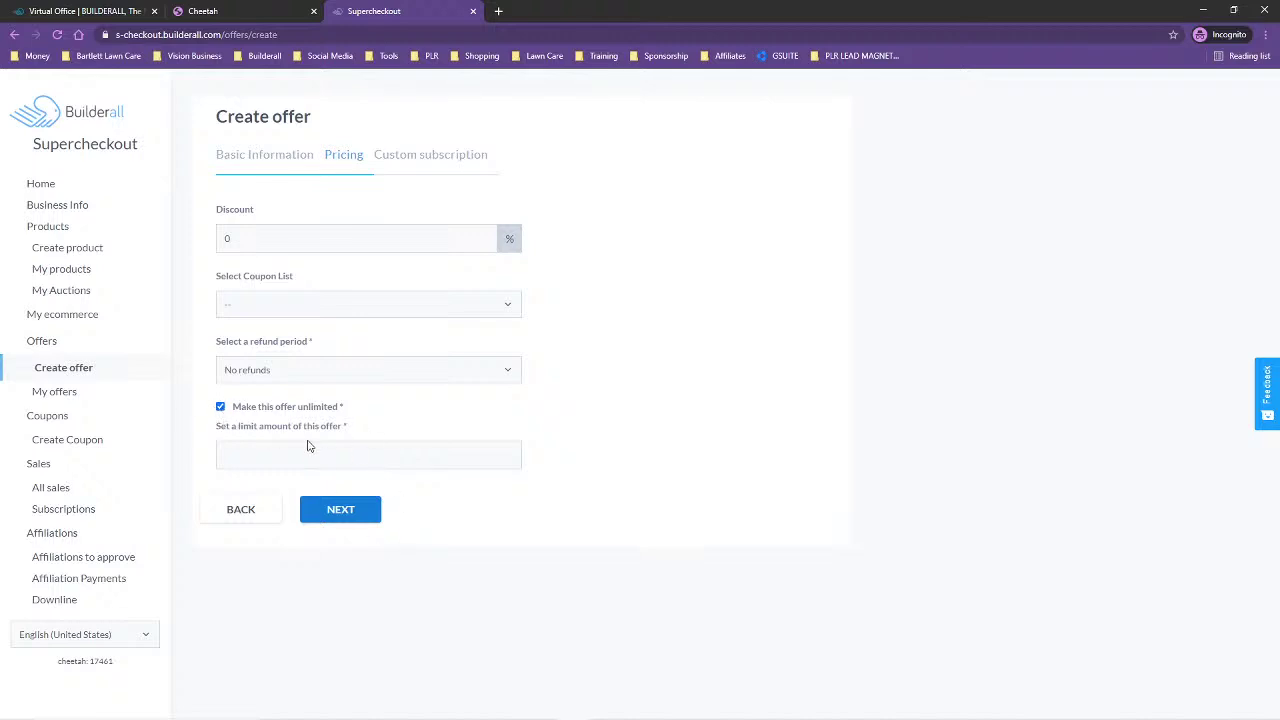
left_click(346, 513)
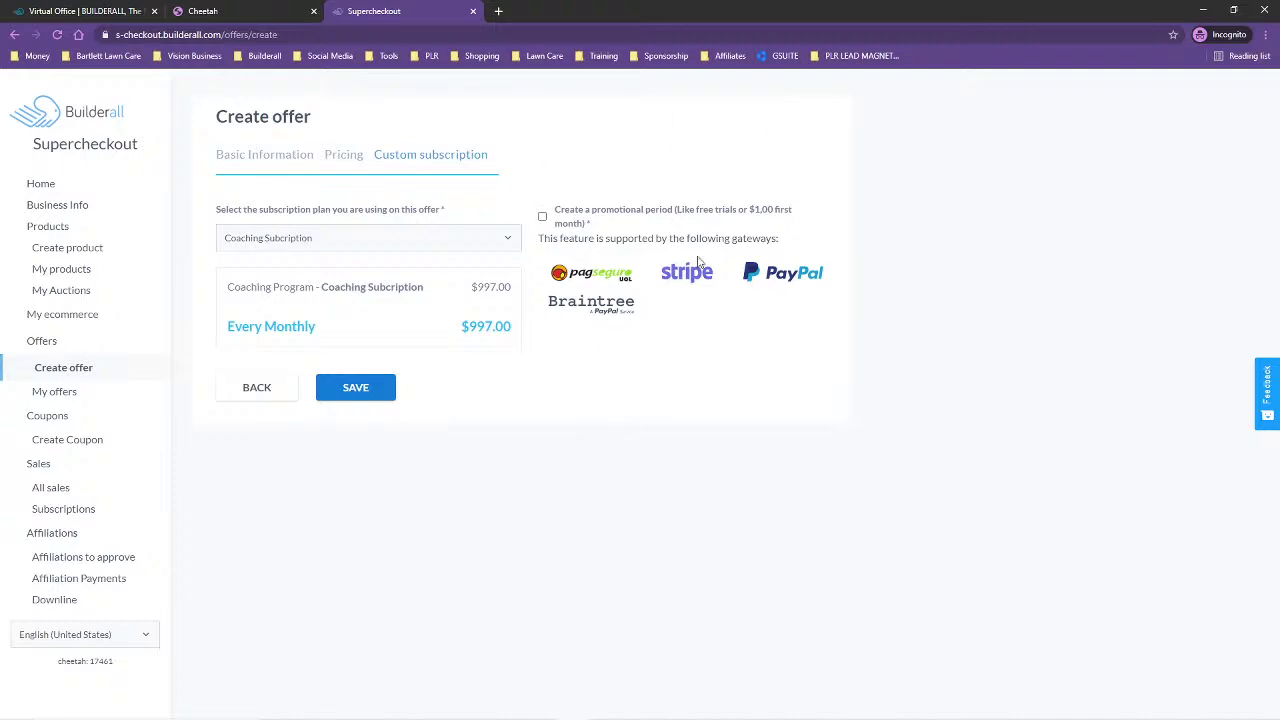
Add a promotional period of 1 month at a value of 1.00 and save the offer.
left_click(544, 217)
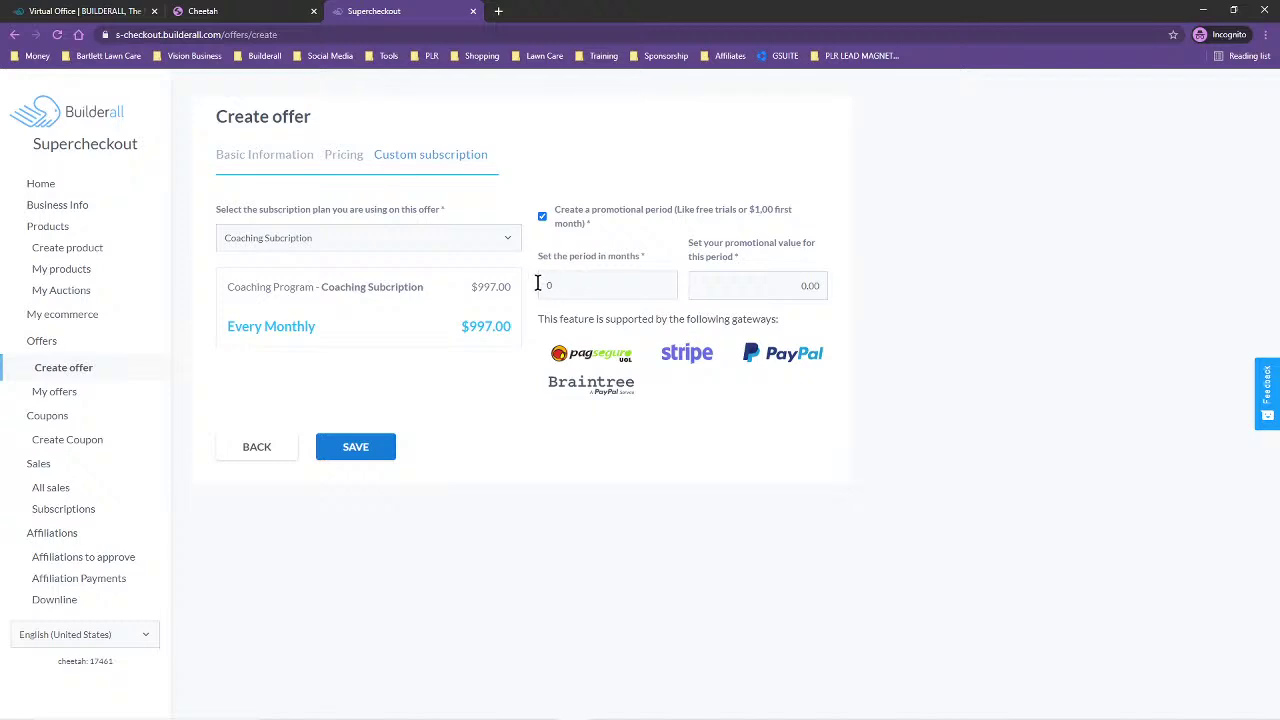
left_click(600, 285)
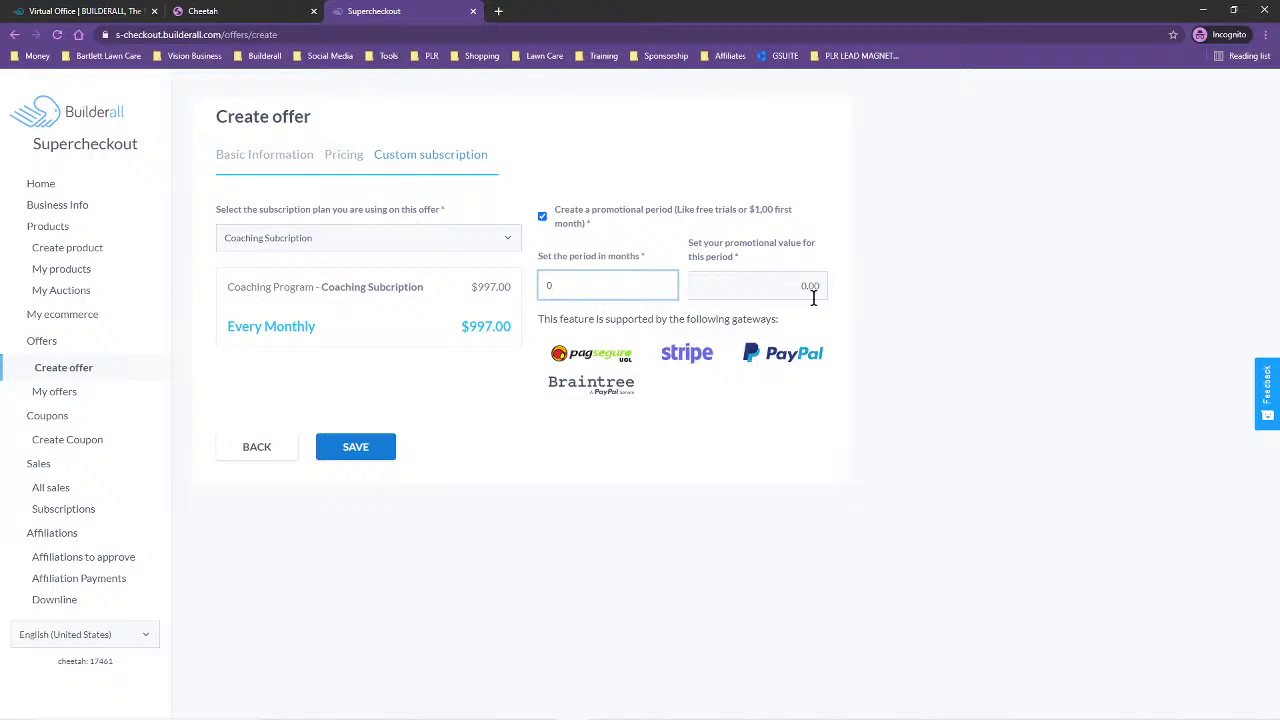
left_click_drag(697, 250, 797, 259)
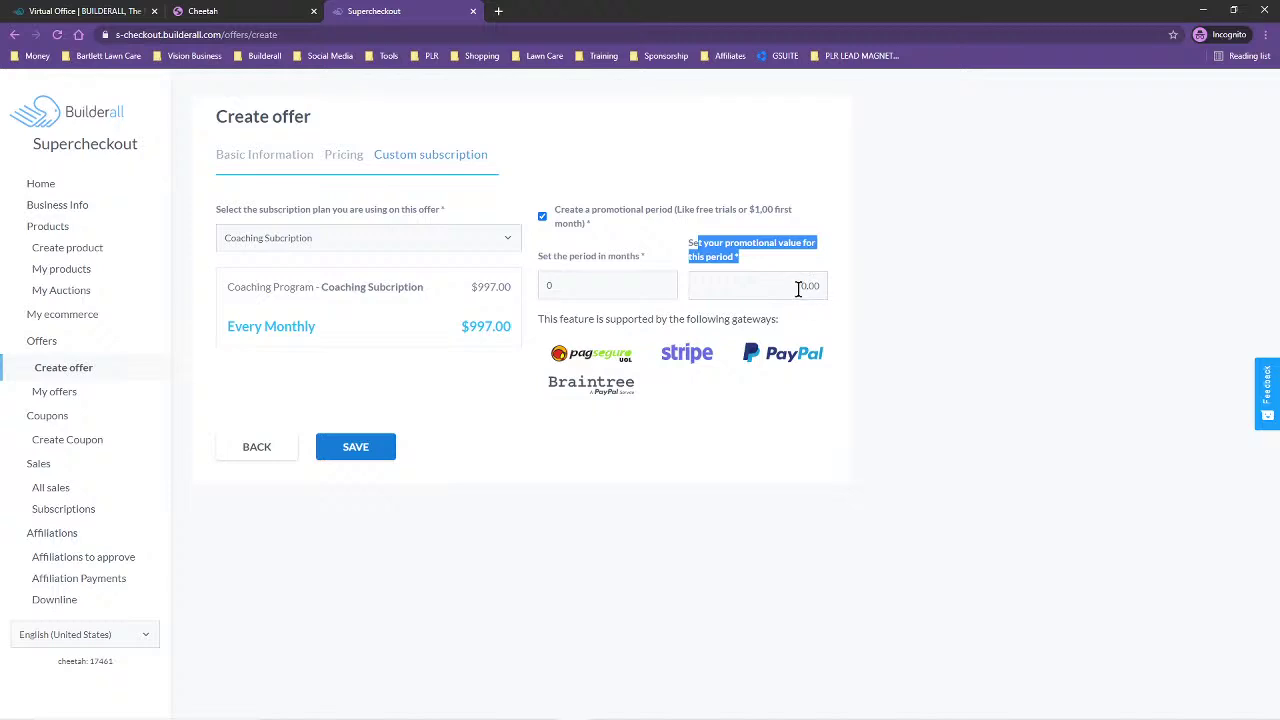
left_click(805, 287)
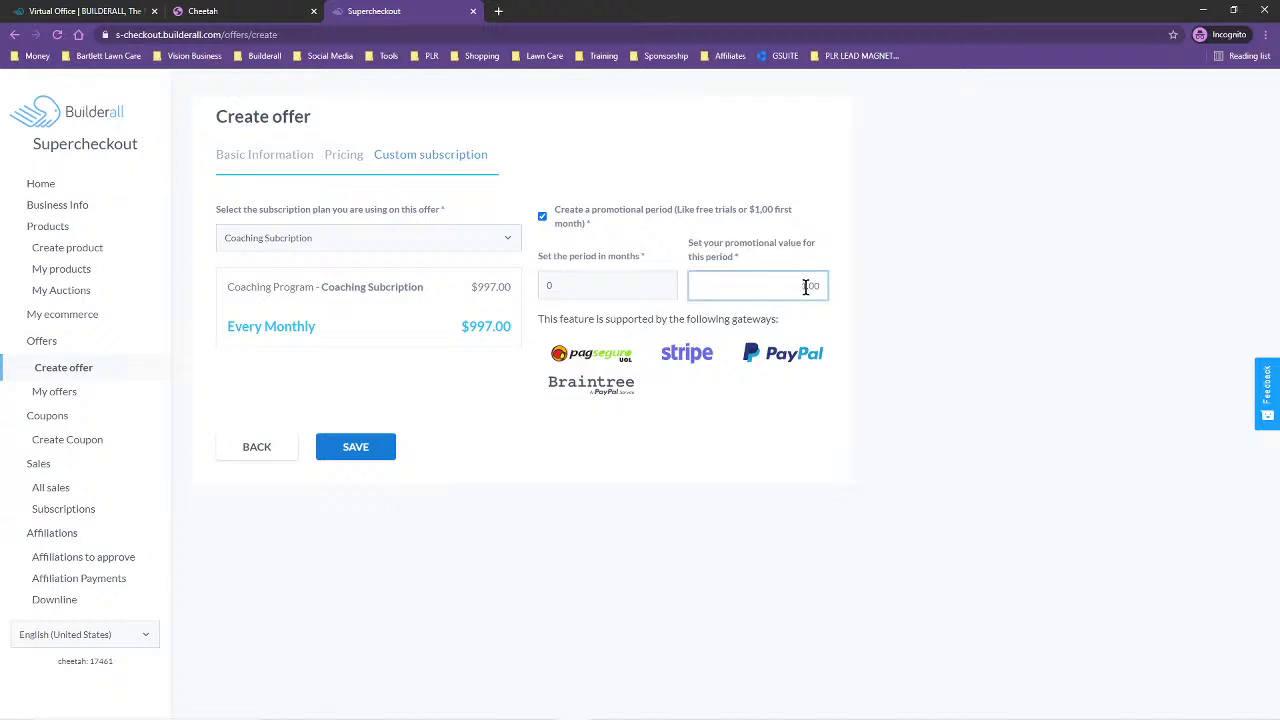
left_click(556, 287)
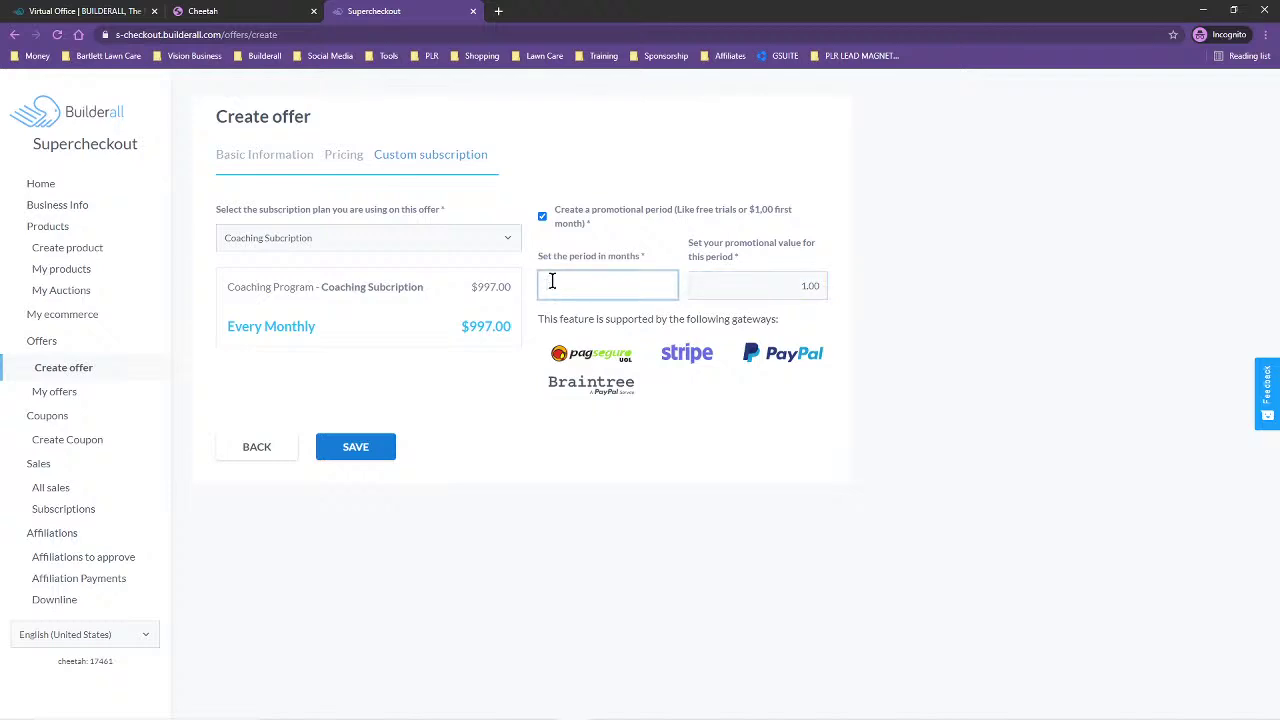
type("1")
left_click(606, 420)
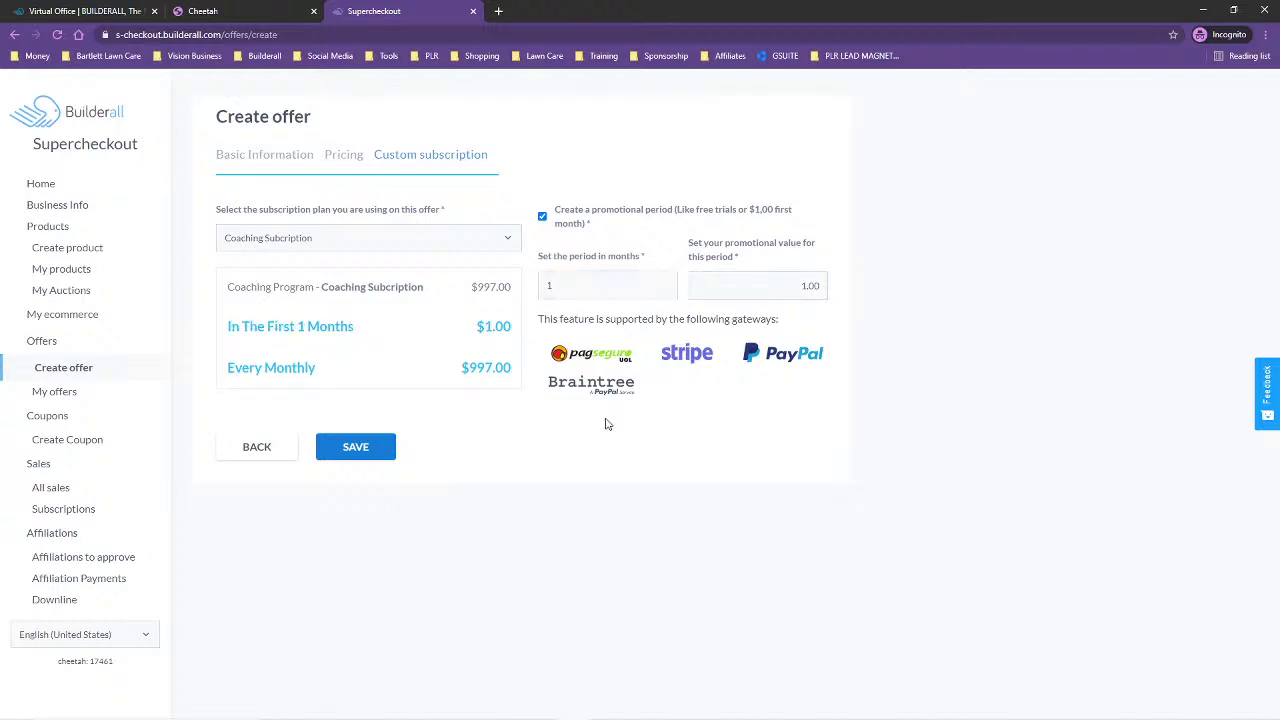
left_click(372, 454)
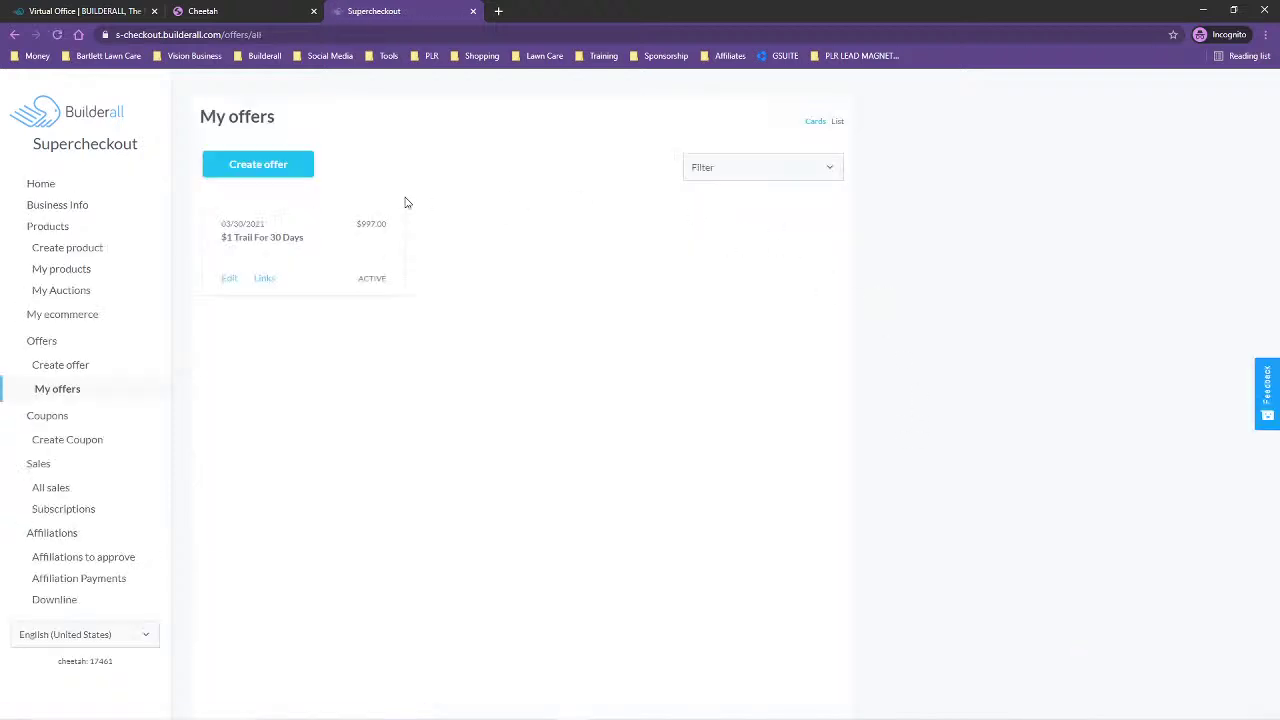
Copy the new offer's offer page link, check it in a new browser tab, and close that tab.
left_click(264, 279)
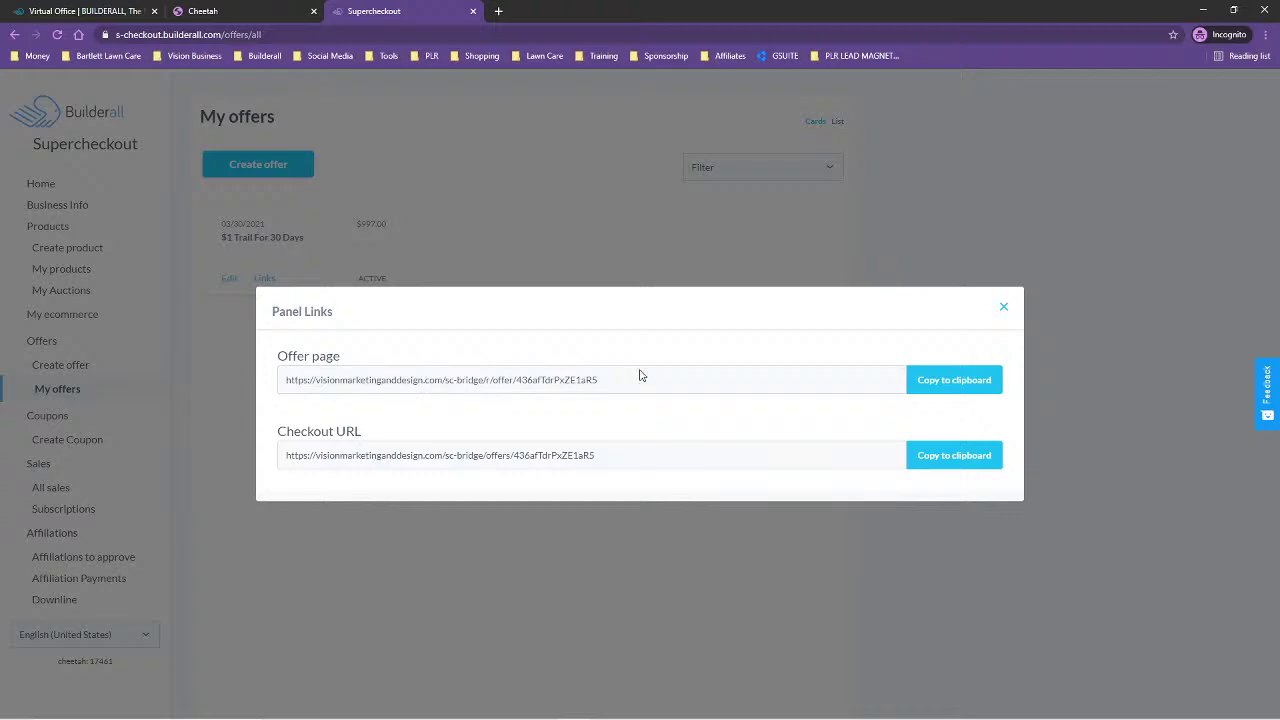
left_click(942, 386)
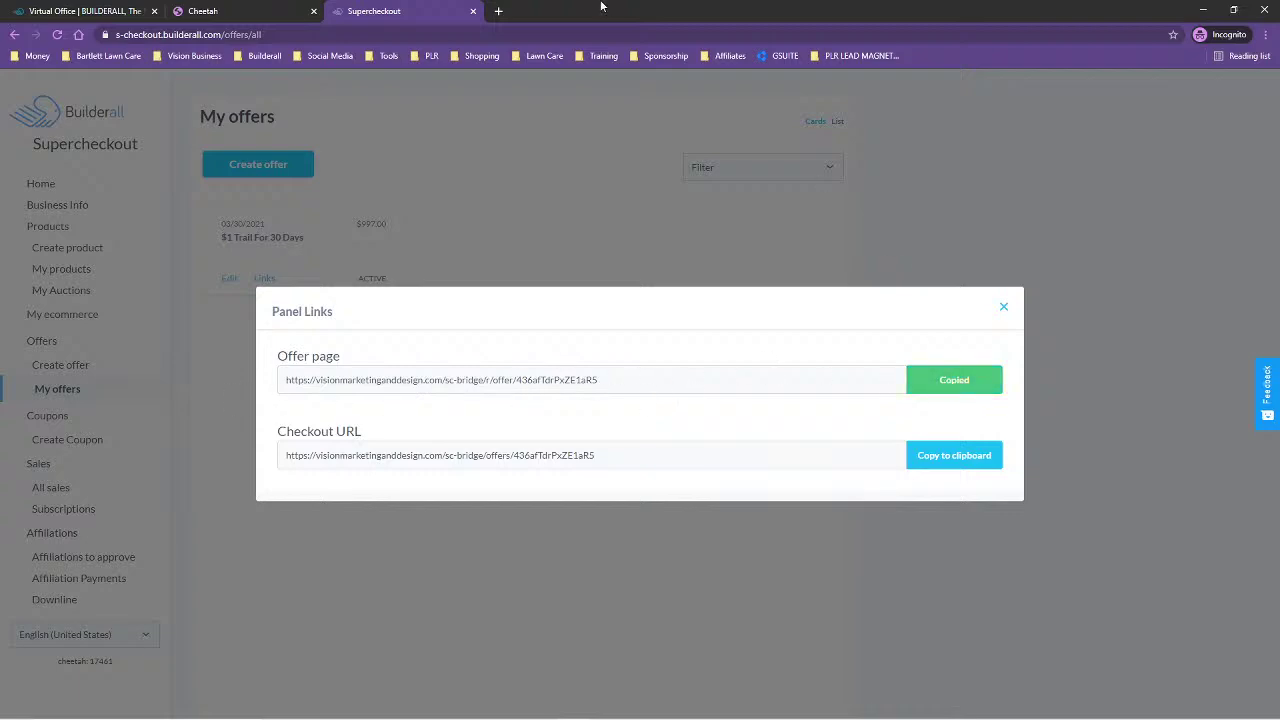
left_click(498, 11)
key("ctrl+v")
key("Return")
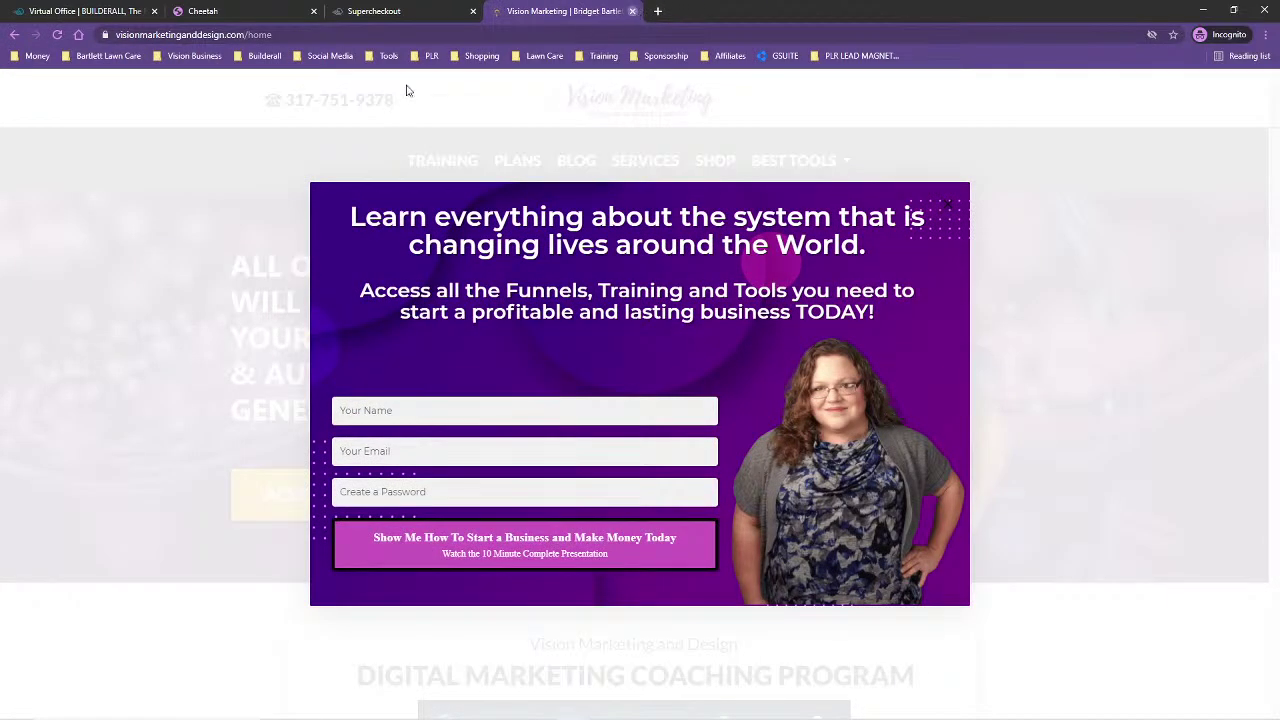
left_click(632, 11)
Copy the offer's checkout URL and open it in a new browser tab.
left_click(943, 456)
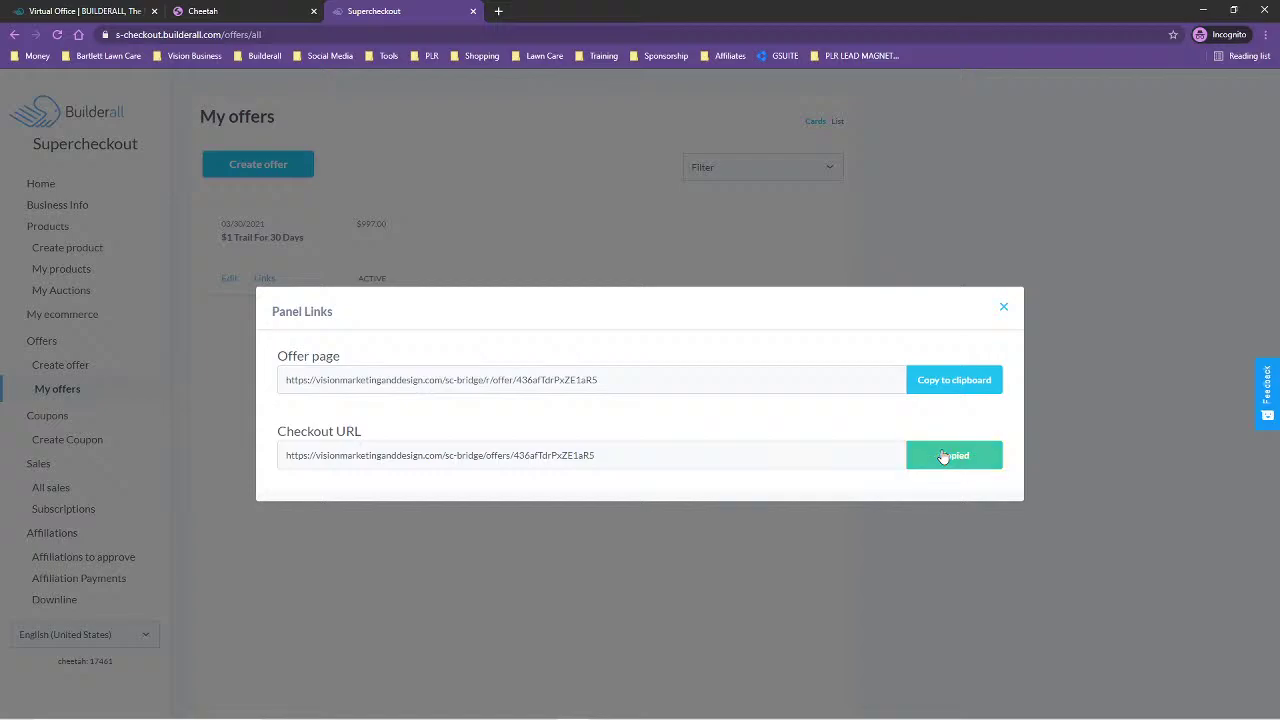
left_click(498, 11)
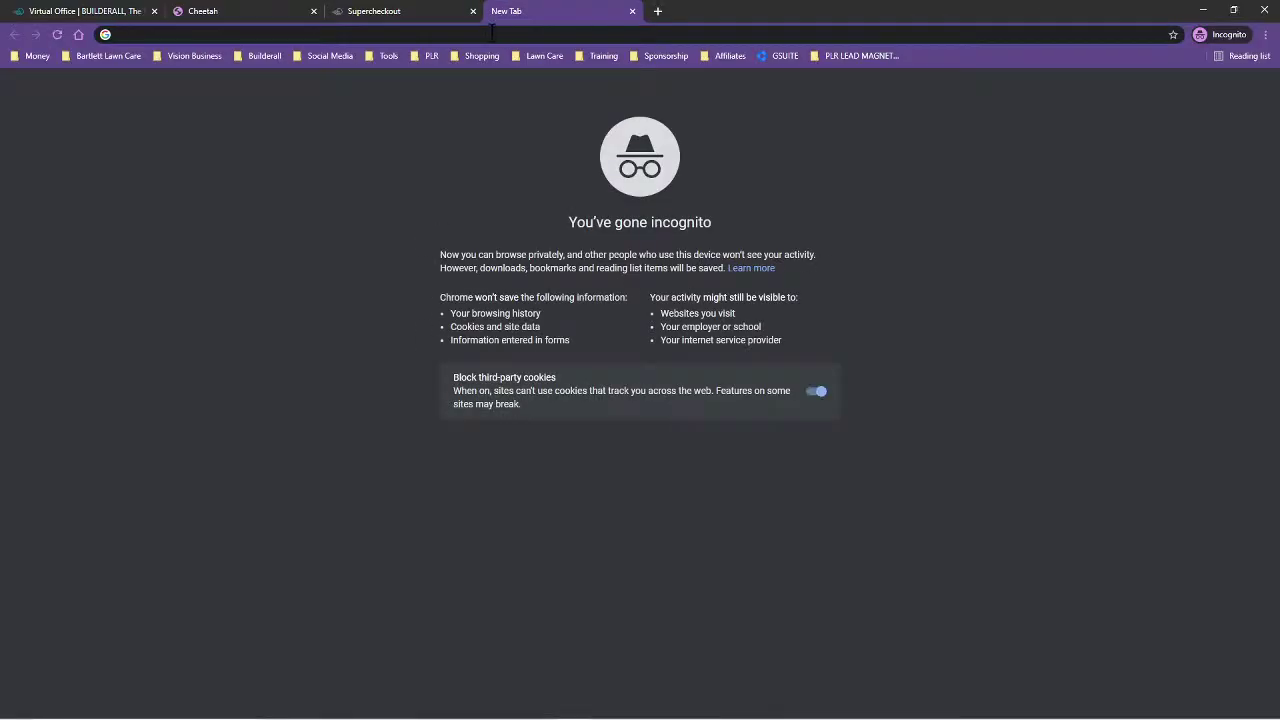
key("ctrl+v")
key("Return")
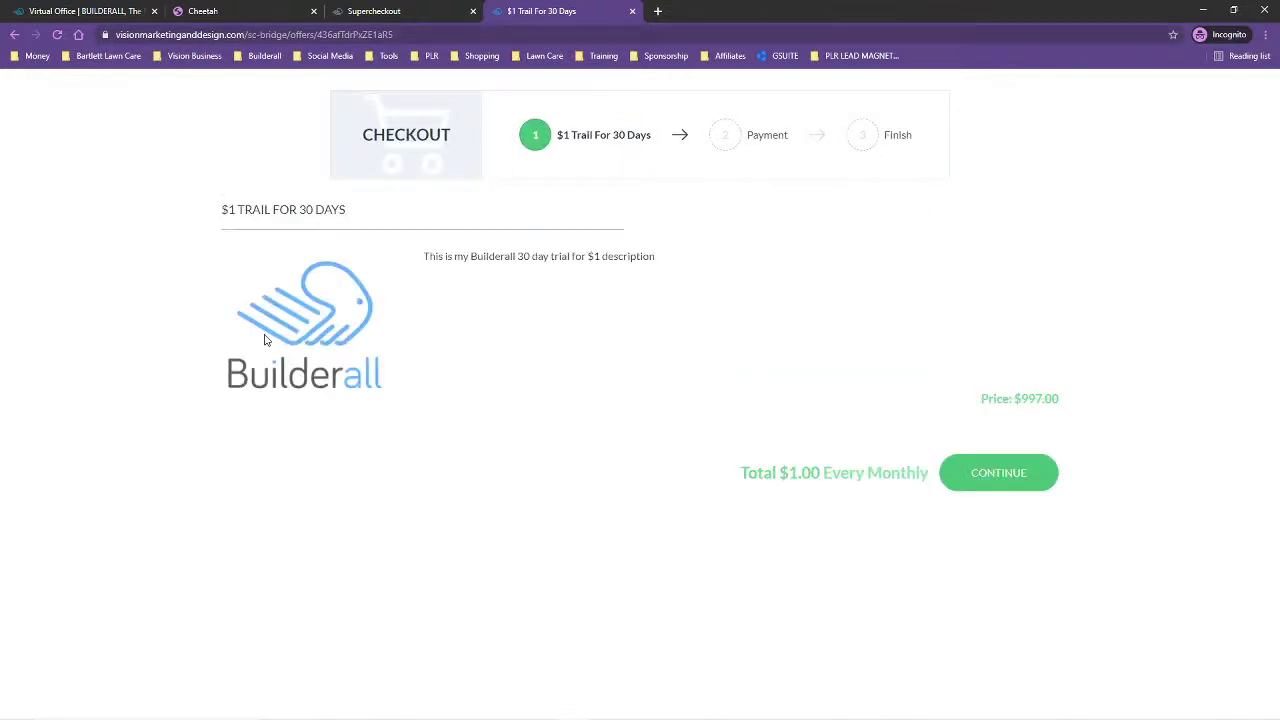
Review the offer description and price on the checkout page and continue to the payment stage.
left_click_drag(221, 209, 701, 259)
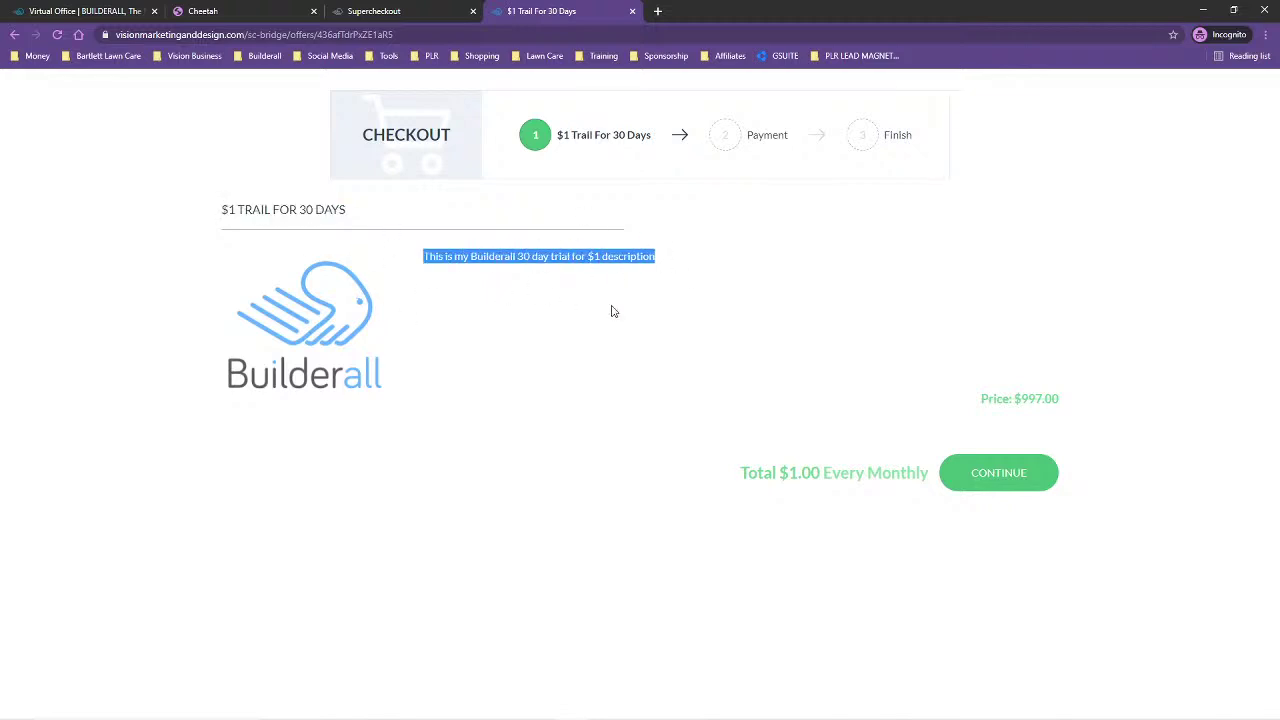
left_click(651, 326)
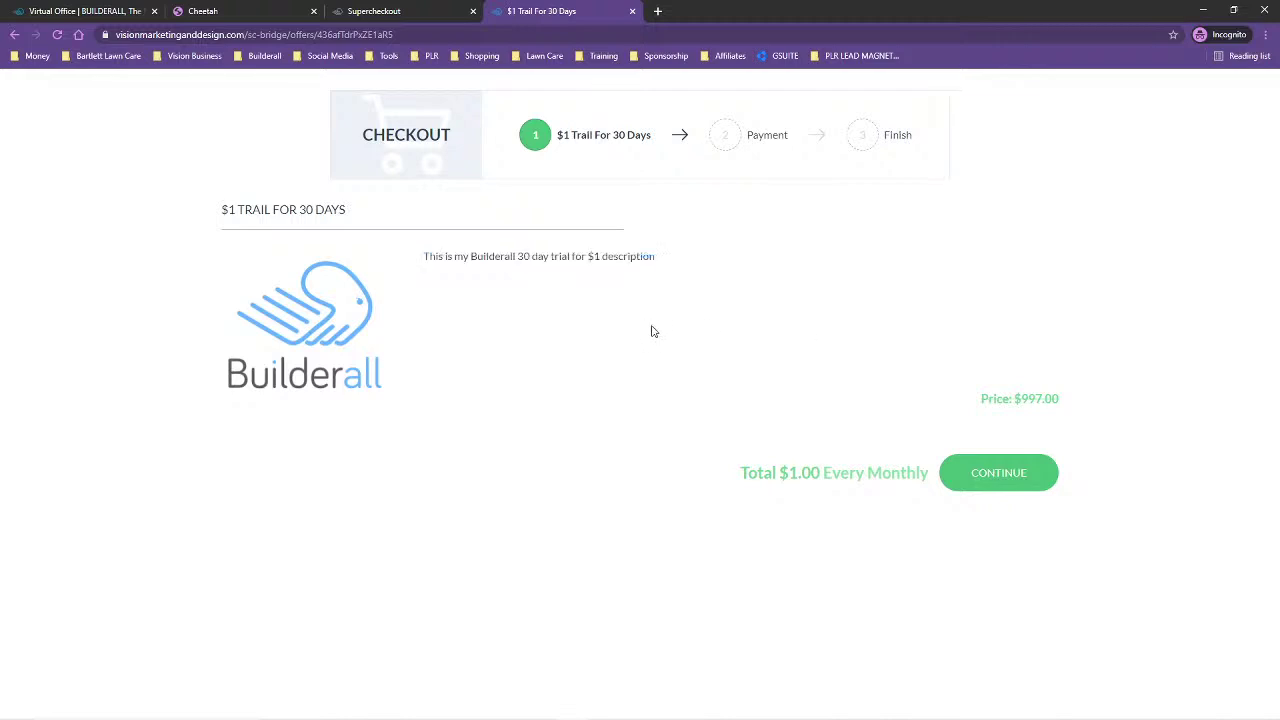
left_click_drag(1112, 386, 1104, 404)
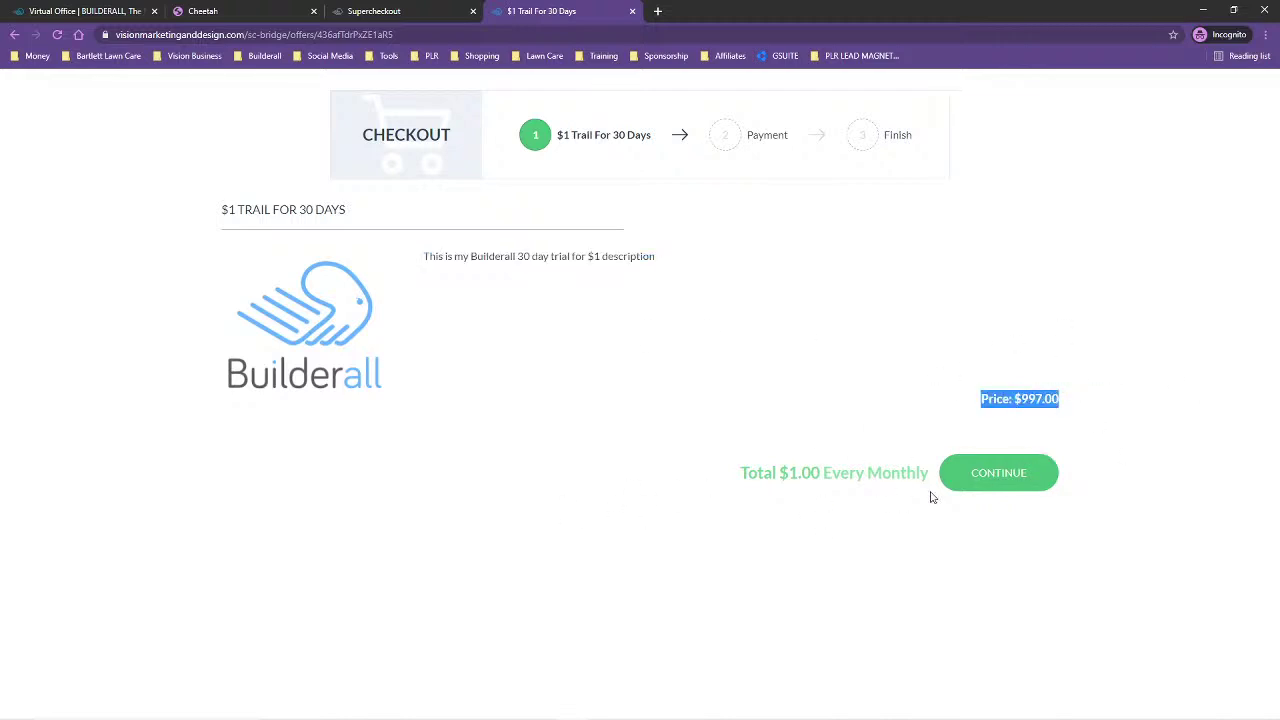
left_click(996, 478)
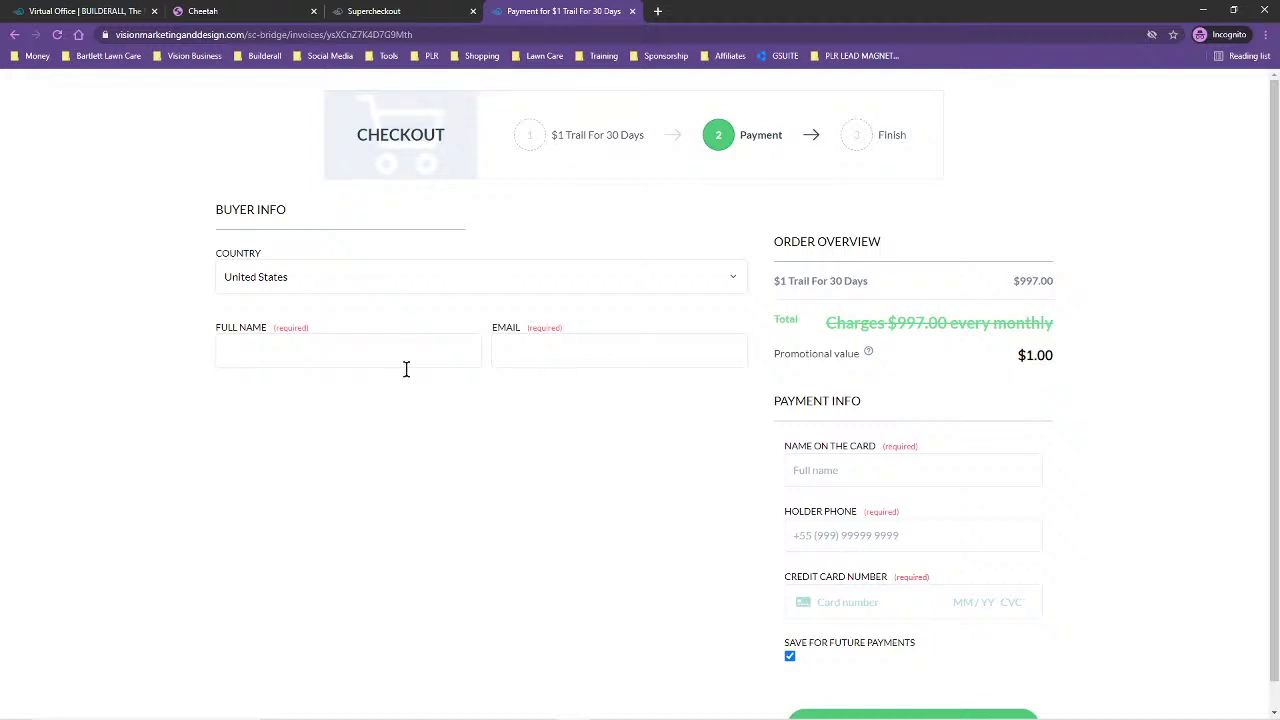
Examine the order overview, the promotional value and the payment fields on the payment page.
left_click_drag(868, 281, 780, 281)
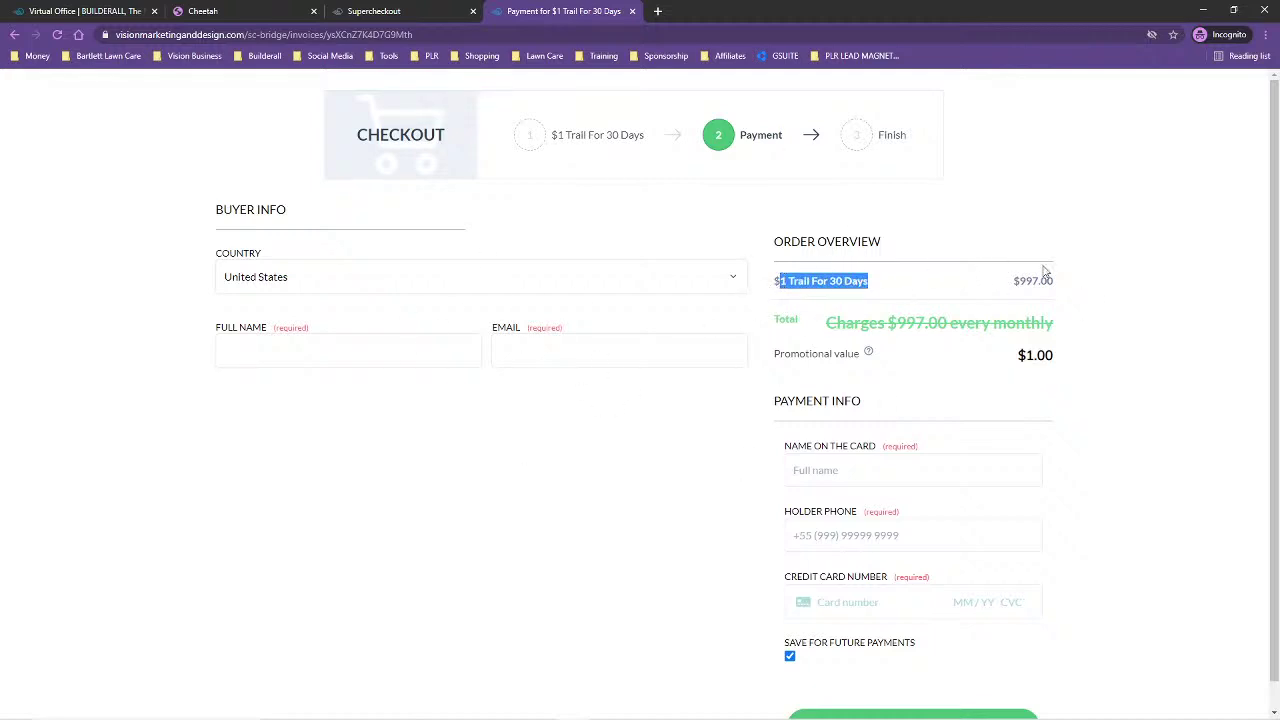
left_click_drag(1003, 282, 1123, 400)
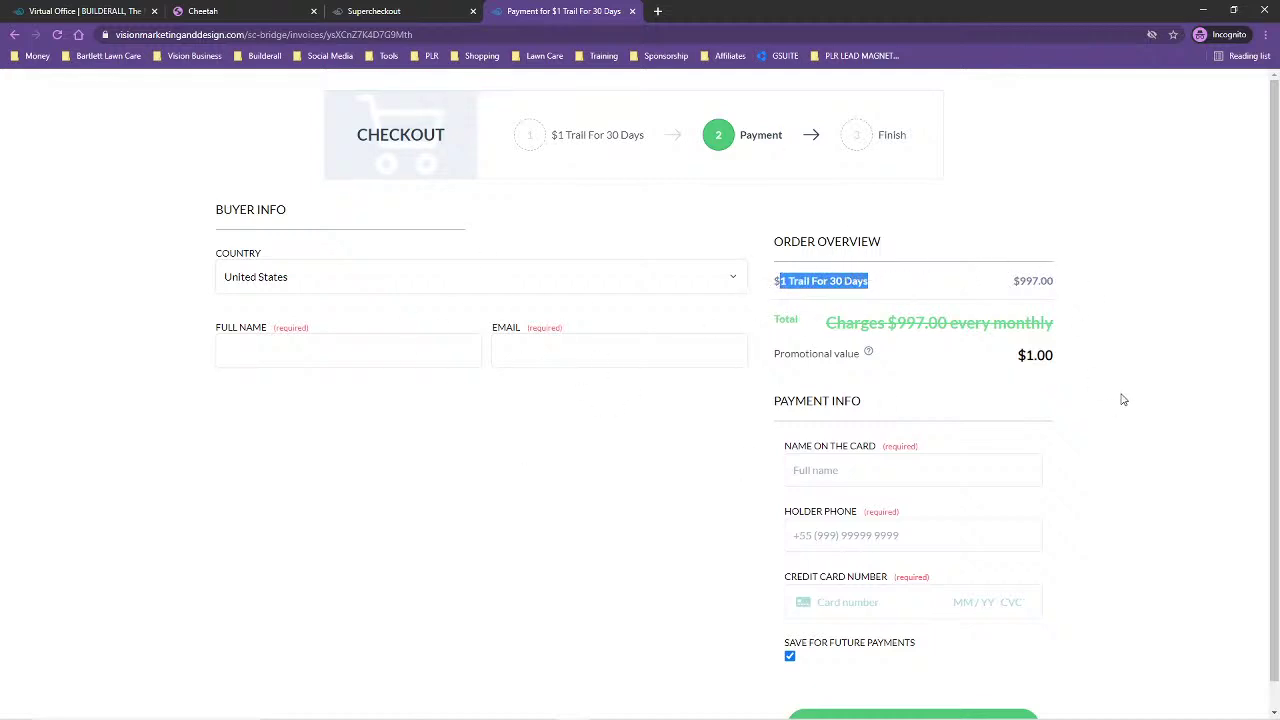
left_click(774, 360)
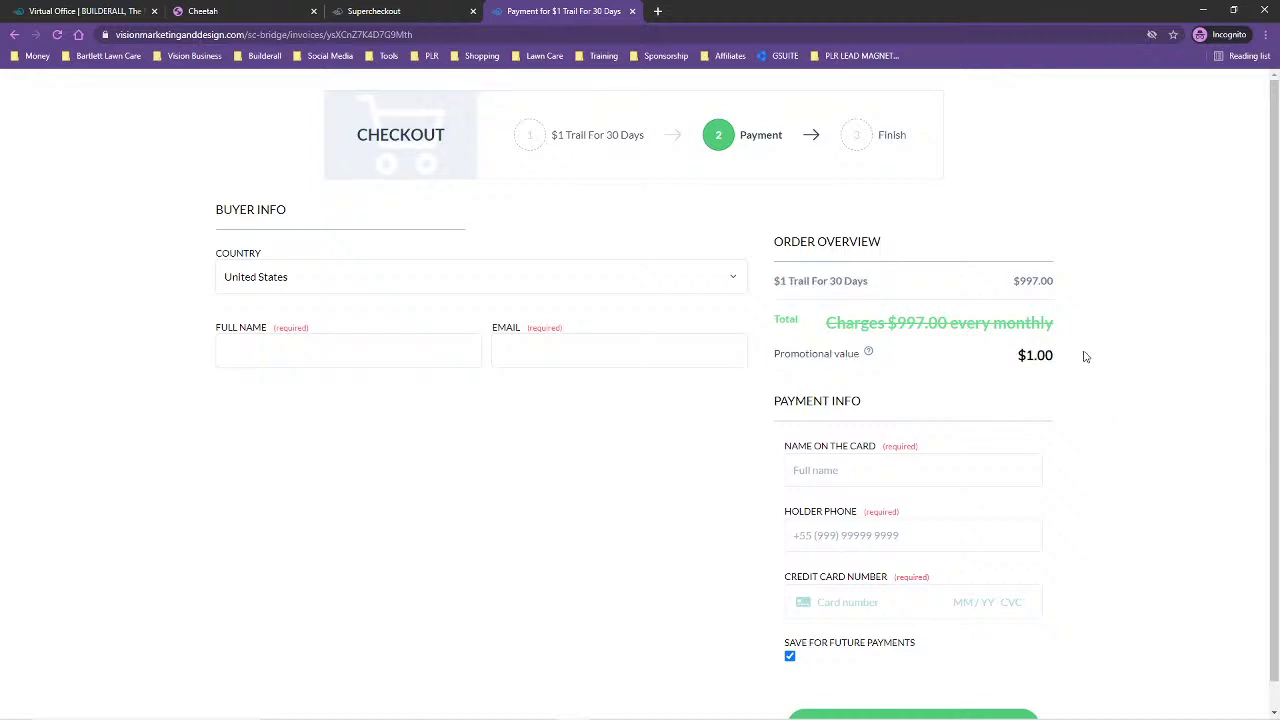
scroll(720, 548, "down", 1)
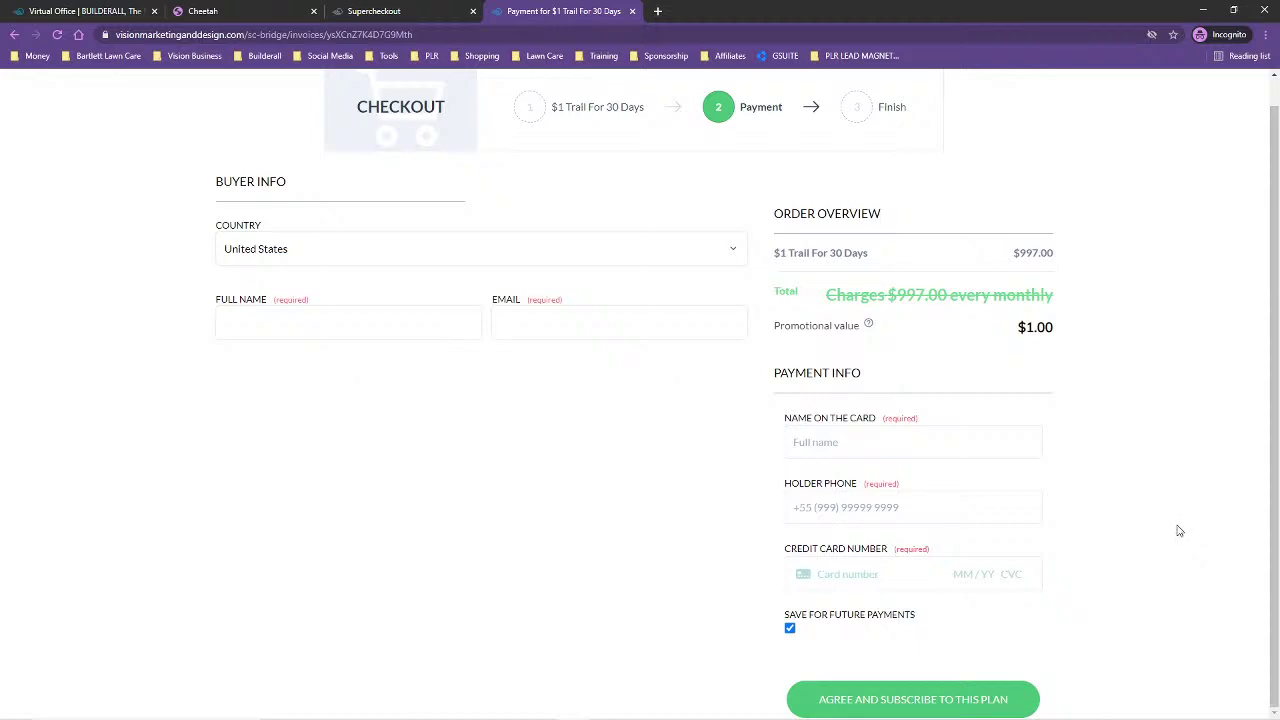
scroll(1179, 531, "up", 1)
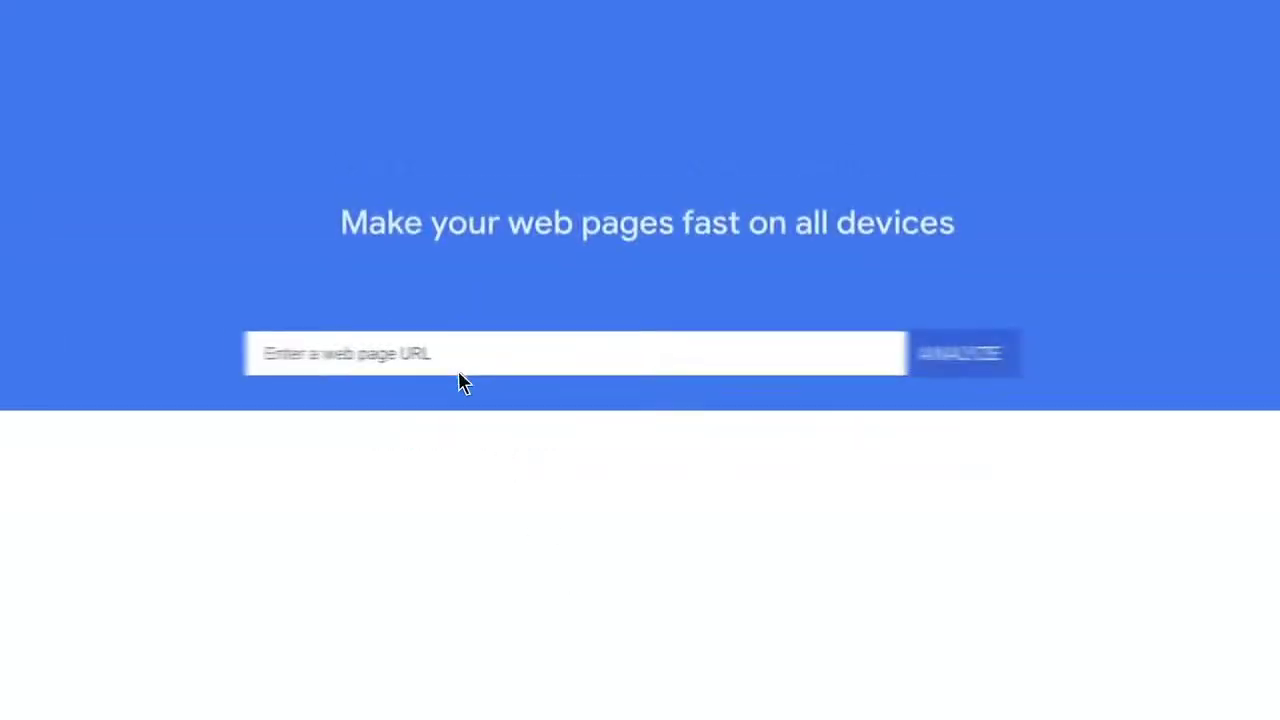
type("https://builderall.com/")
left_click(968, 356)
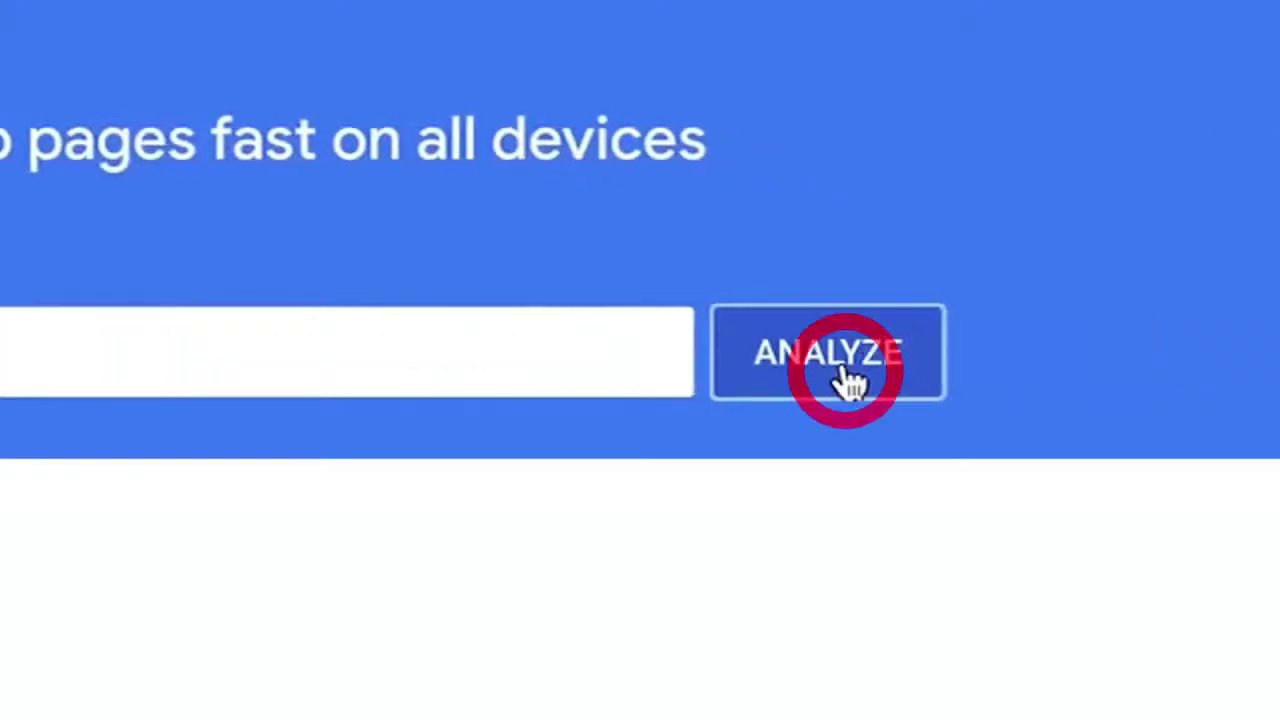